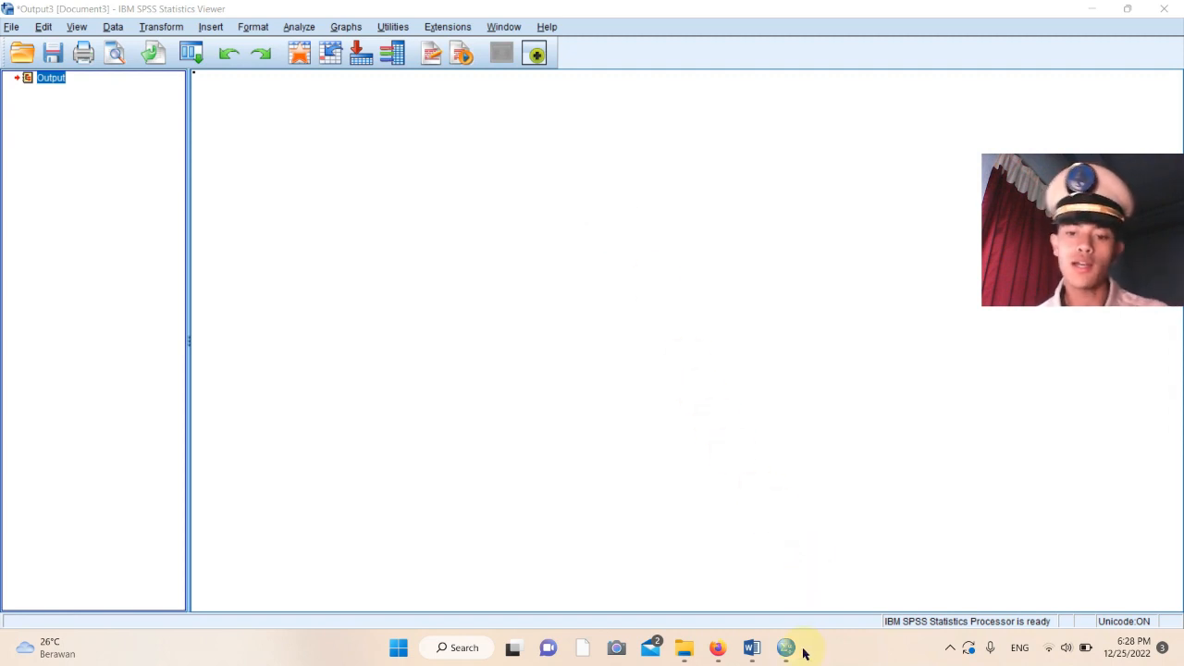
Switch to the input homogen.sav dataset and review its data values and the variable definitions.
mouse_move(790, 652)
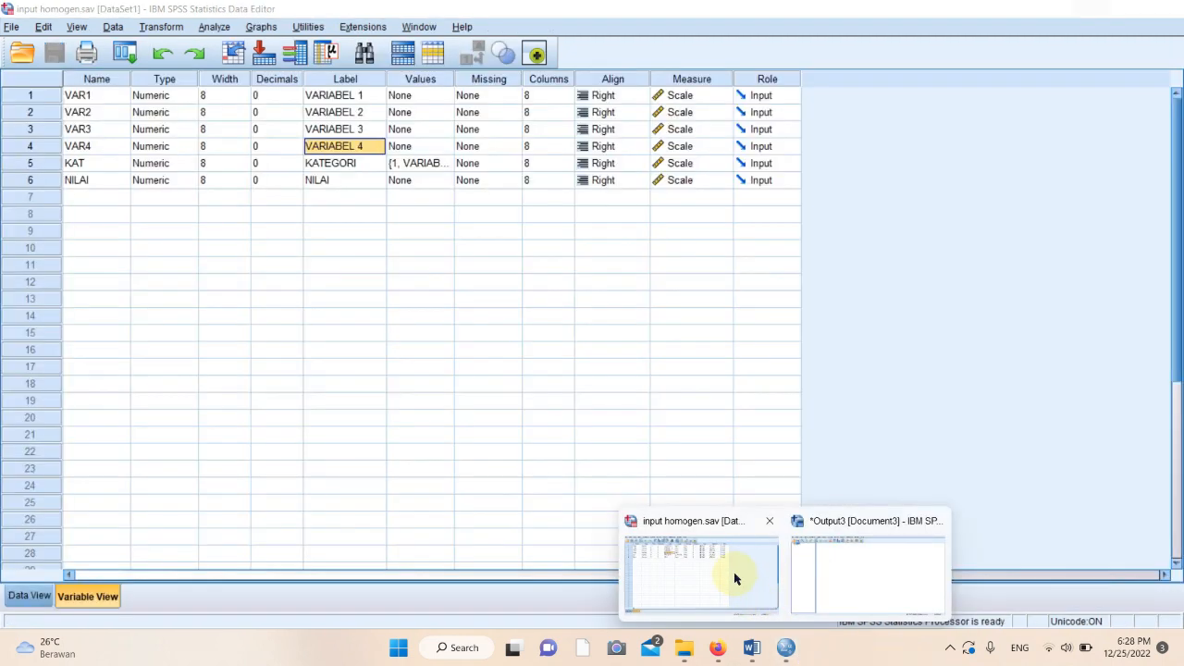
click(735, 578)
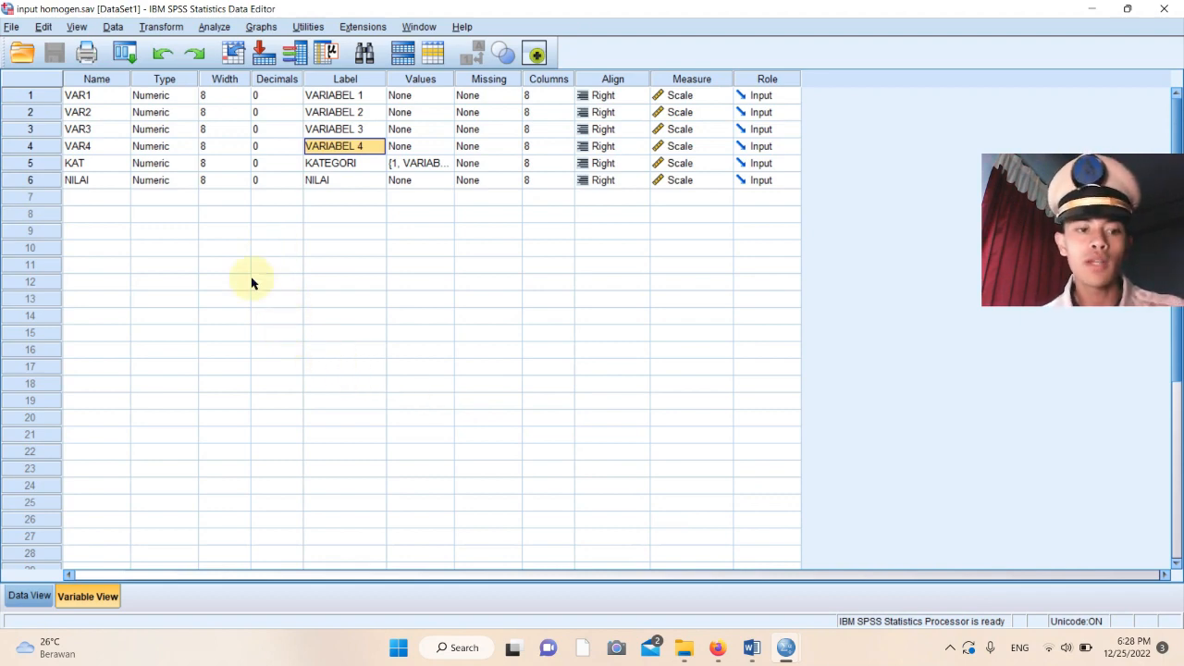
click(32, 592)
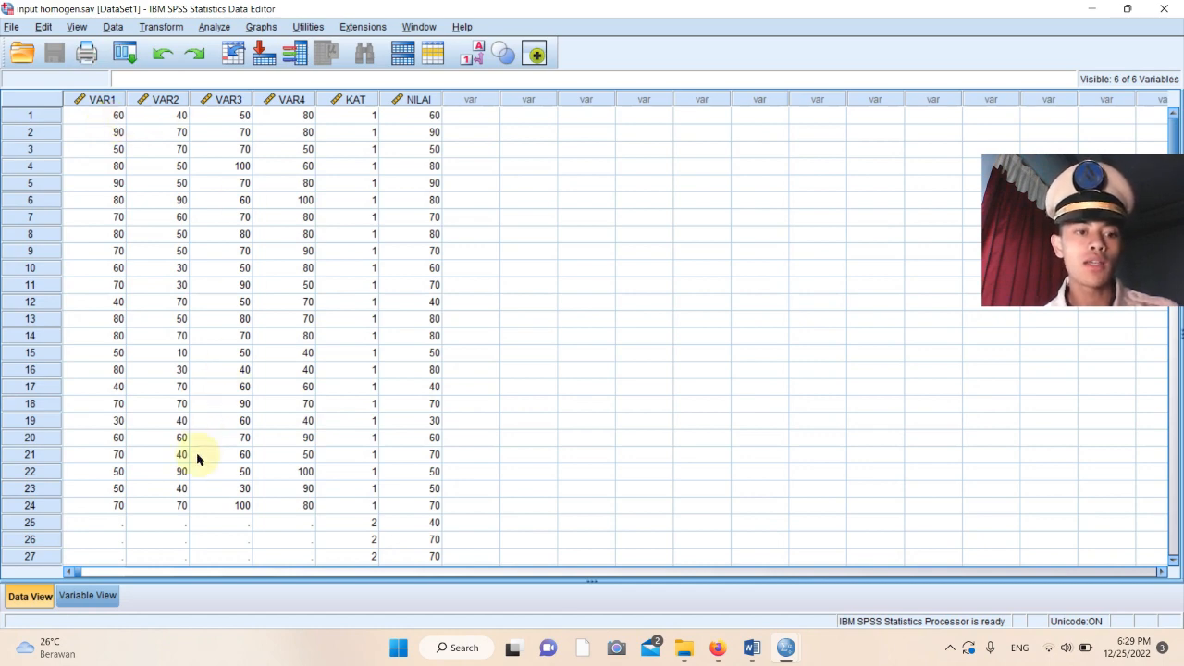
click(100, 596)
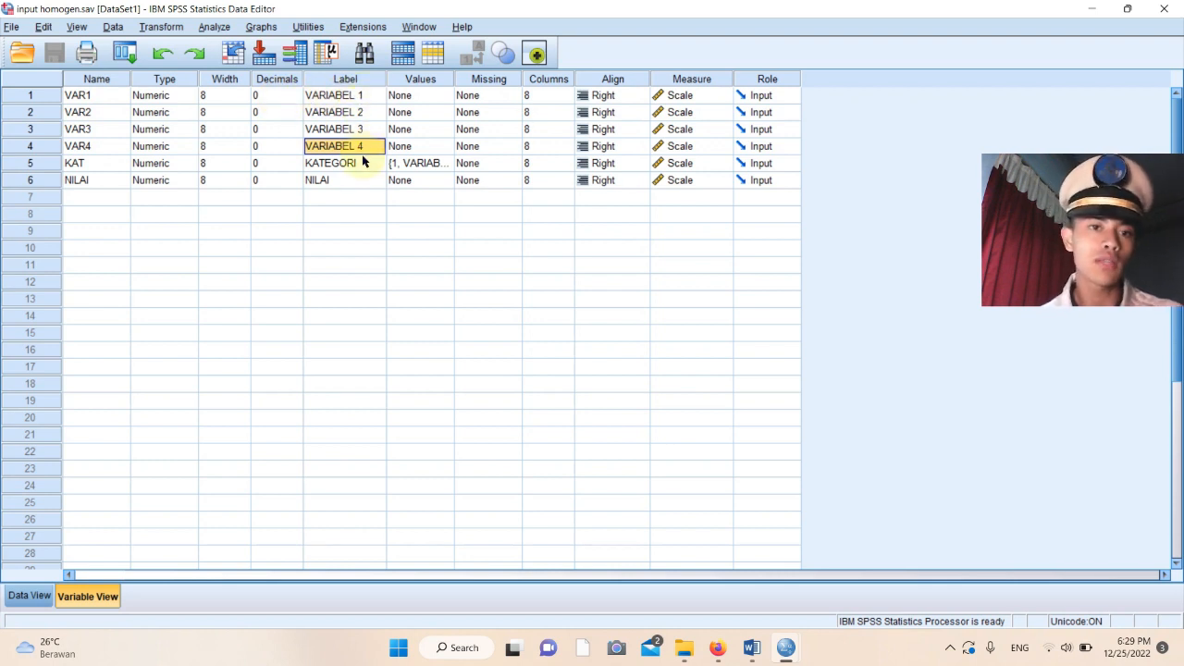
click(279, 92)
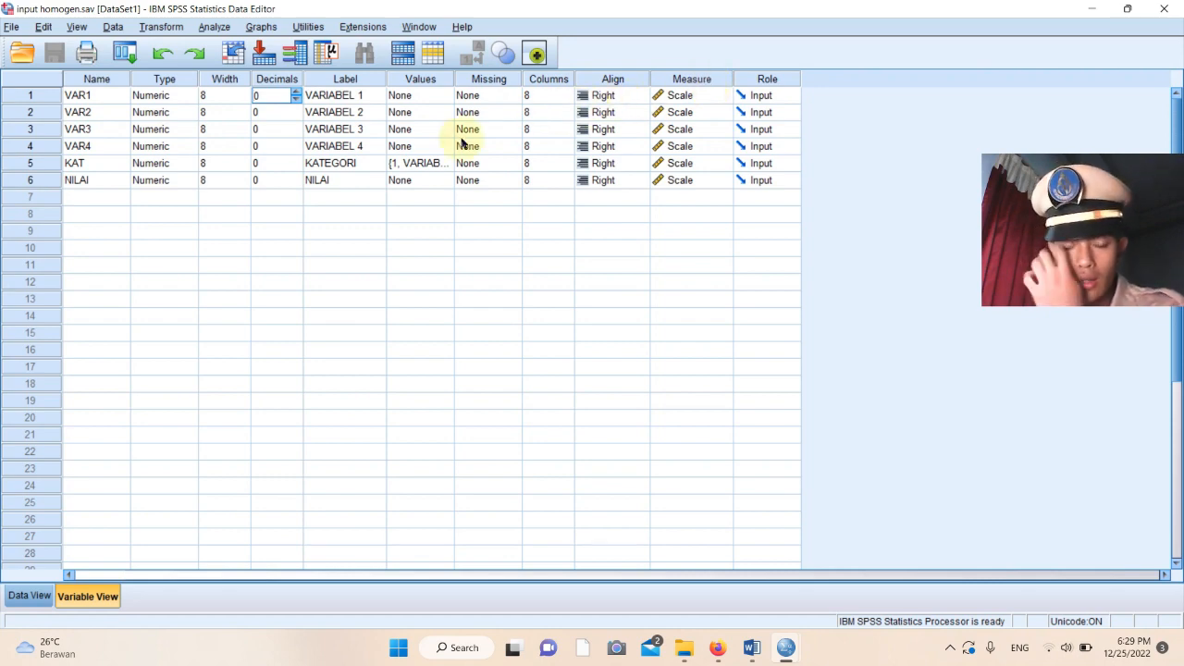
Run Descriptives on VARIABEL 1 to VARIABEL 4 with mean, sum, all dispersion statistics, kurtosis and skewness, displayed in variable list order.
click(215, 27)
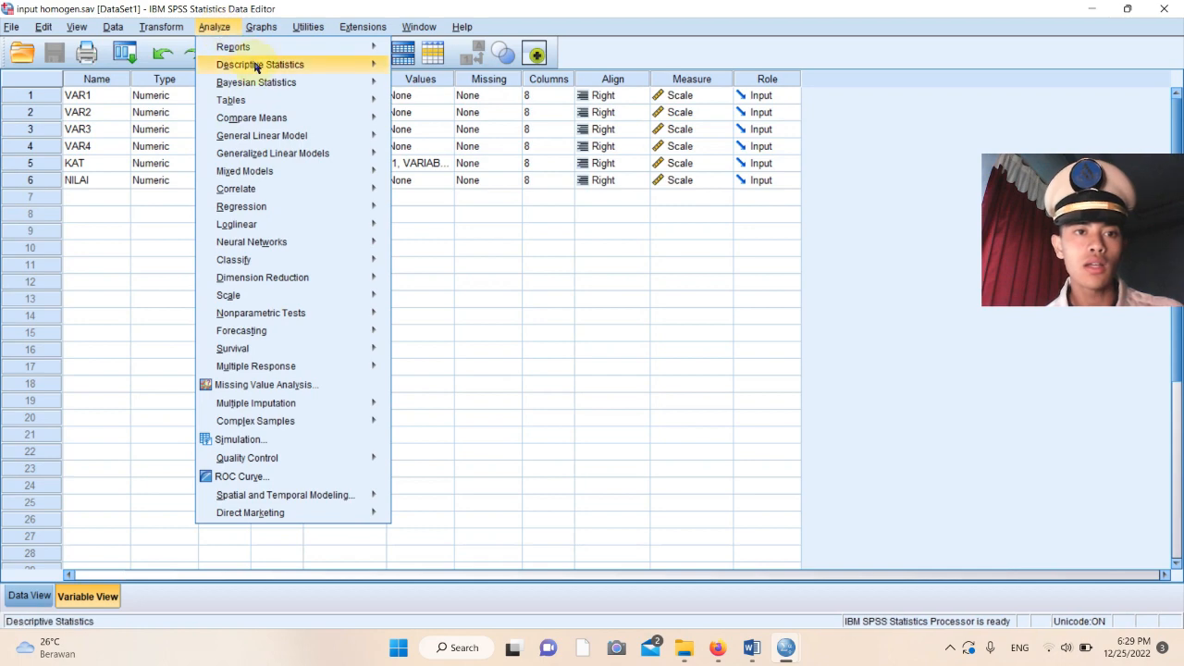
mouse_move(258, 67)
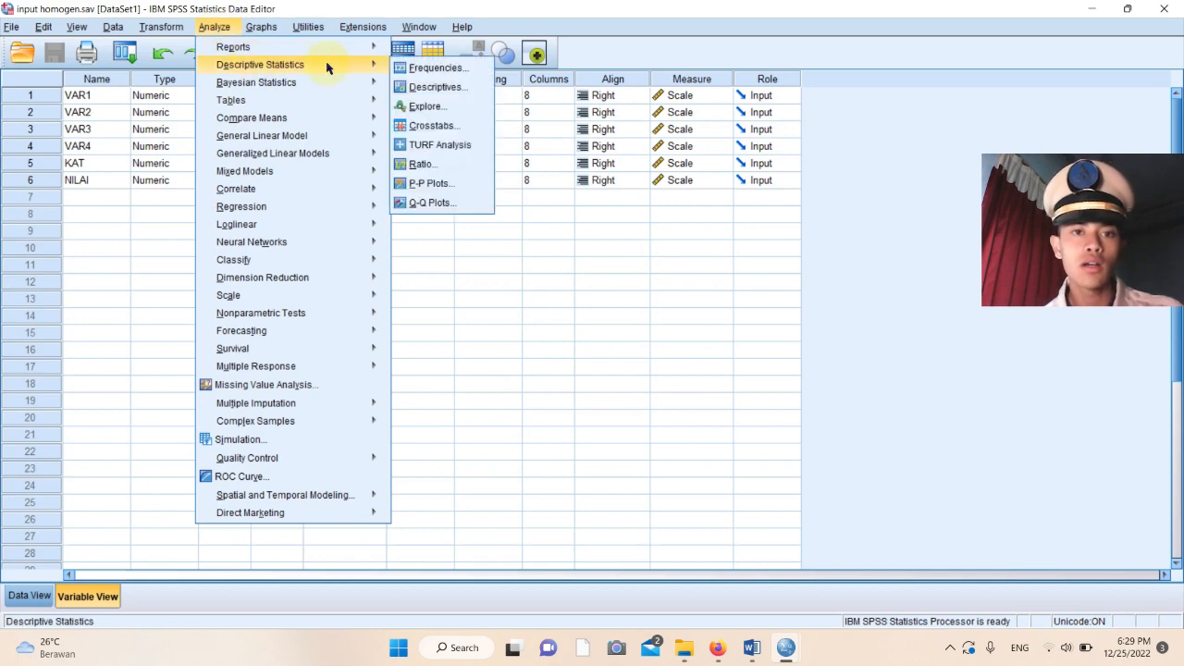
click(437, 86)
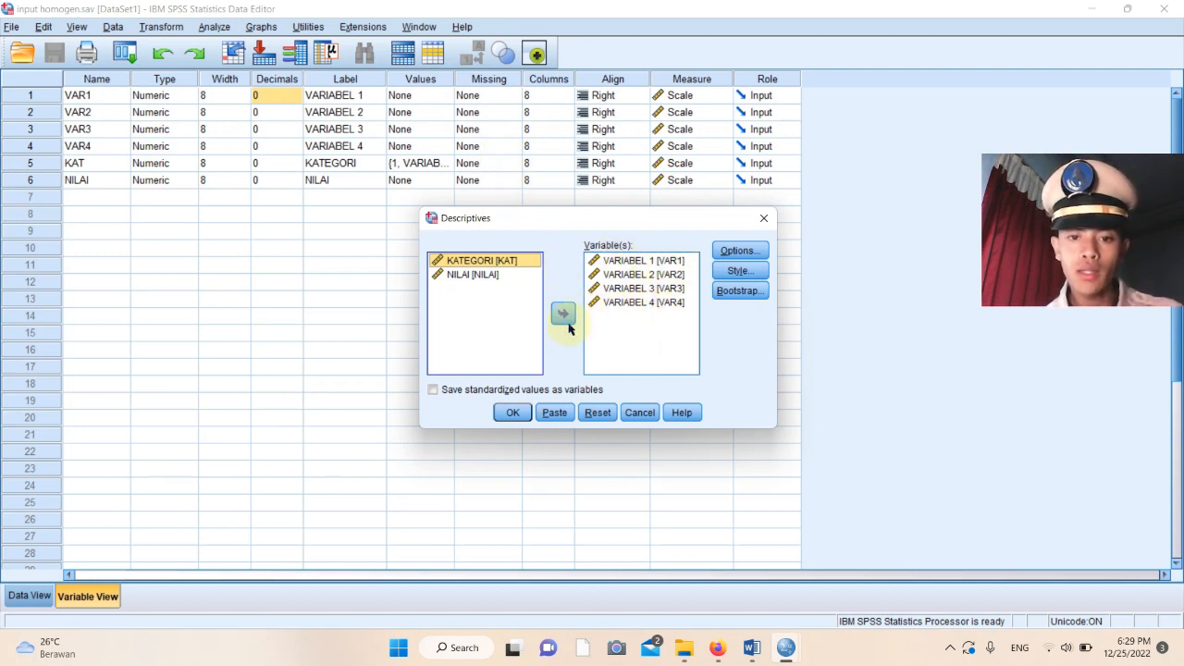
click(728, 248)
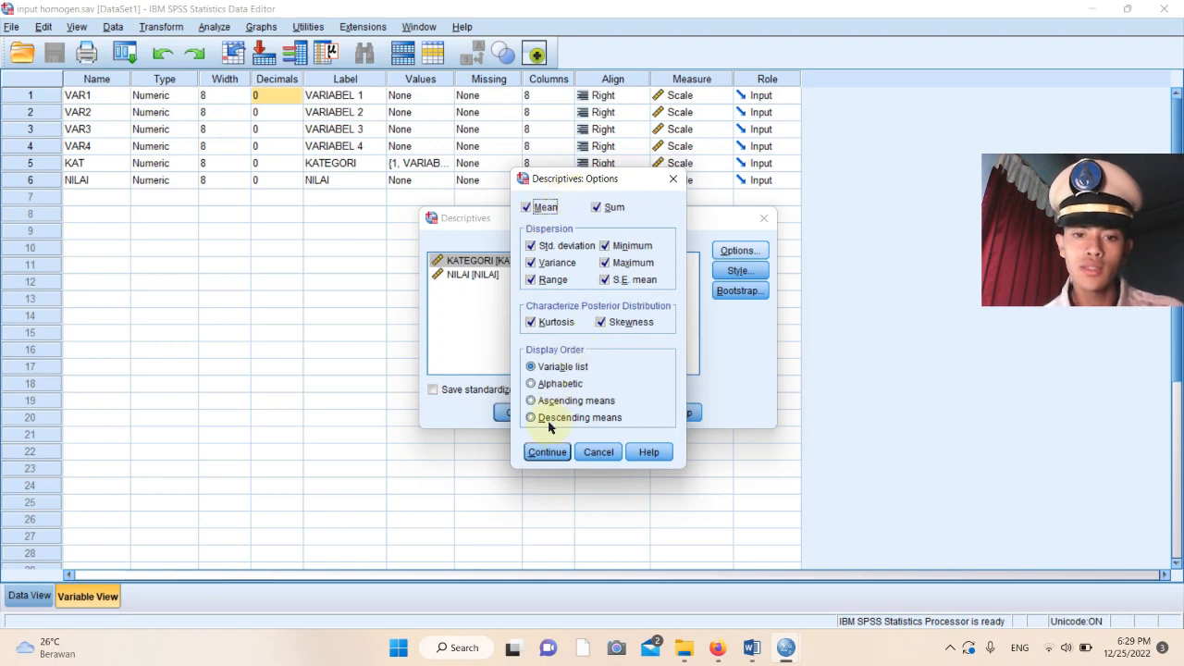
click(544, 452)
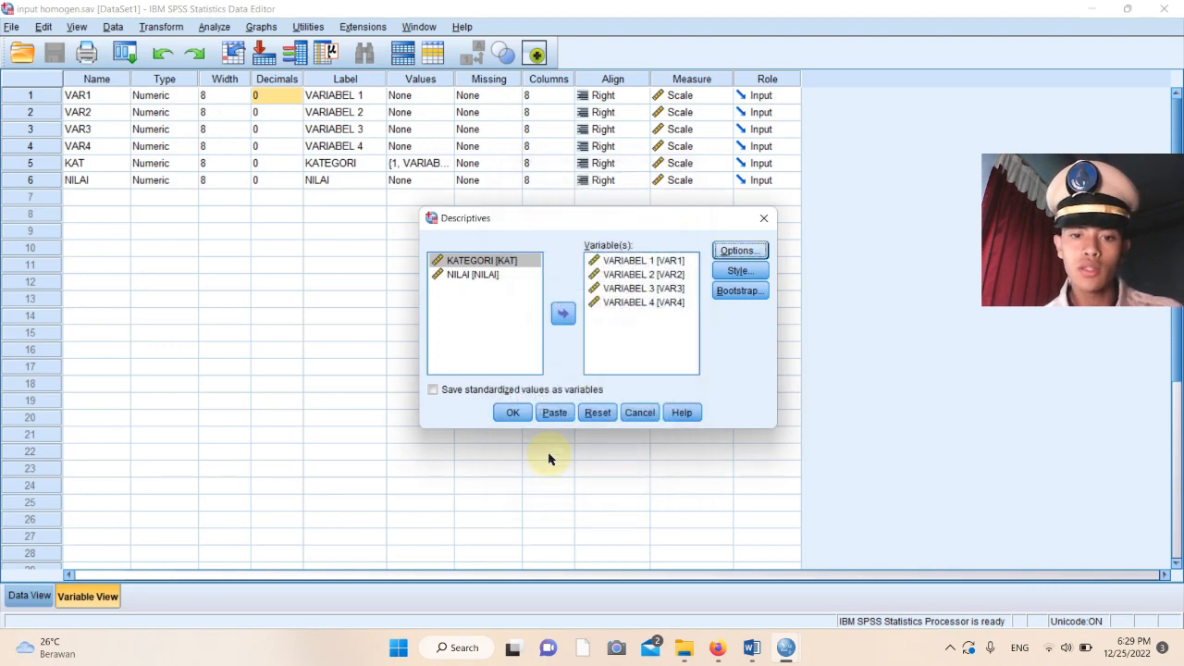
click(520, 412)
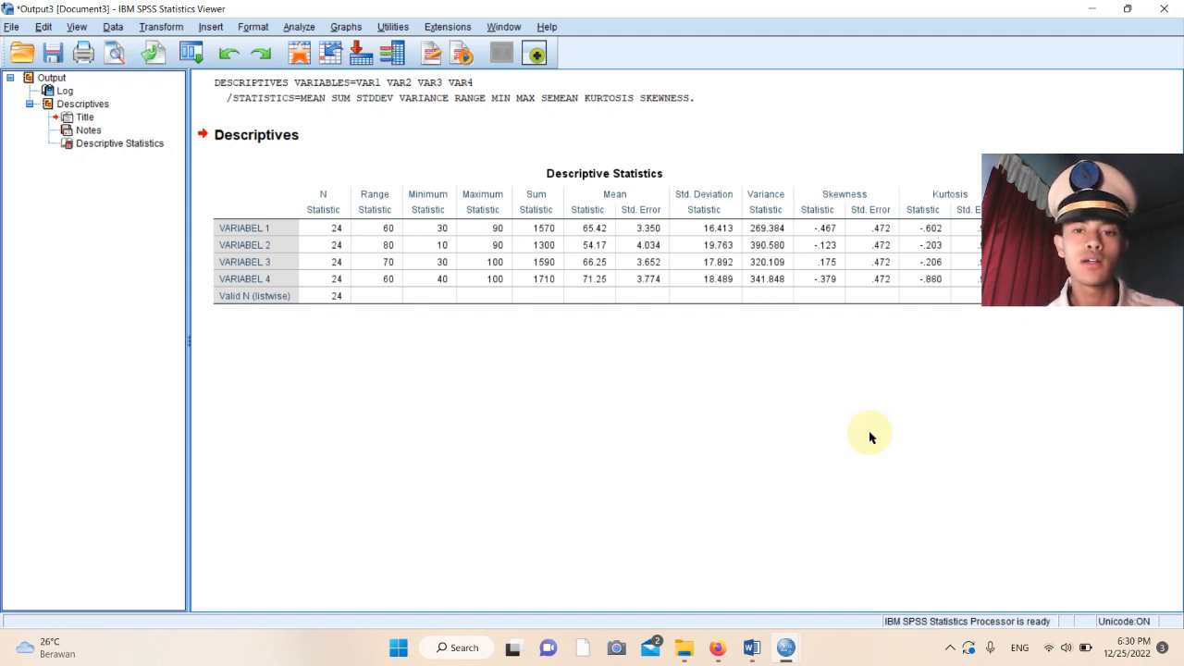
Examine the Descriptive Statistics table's range, minimum, mean, variance, skewness and kurtosis for the four variables.
click(339, 251)
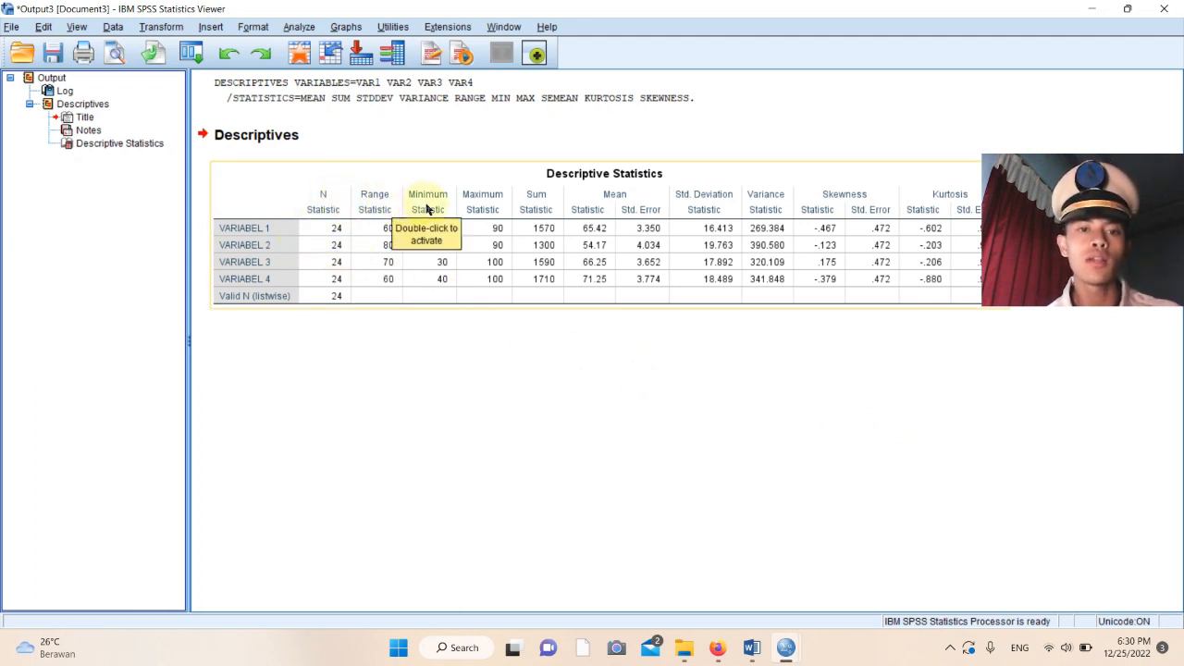
click(438, 388)
click(437, 294)
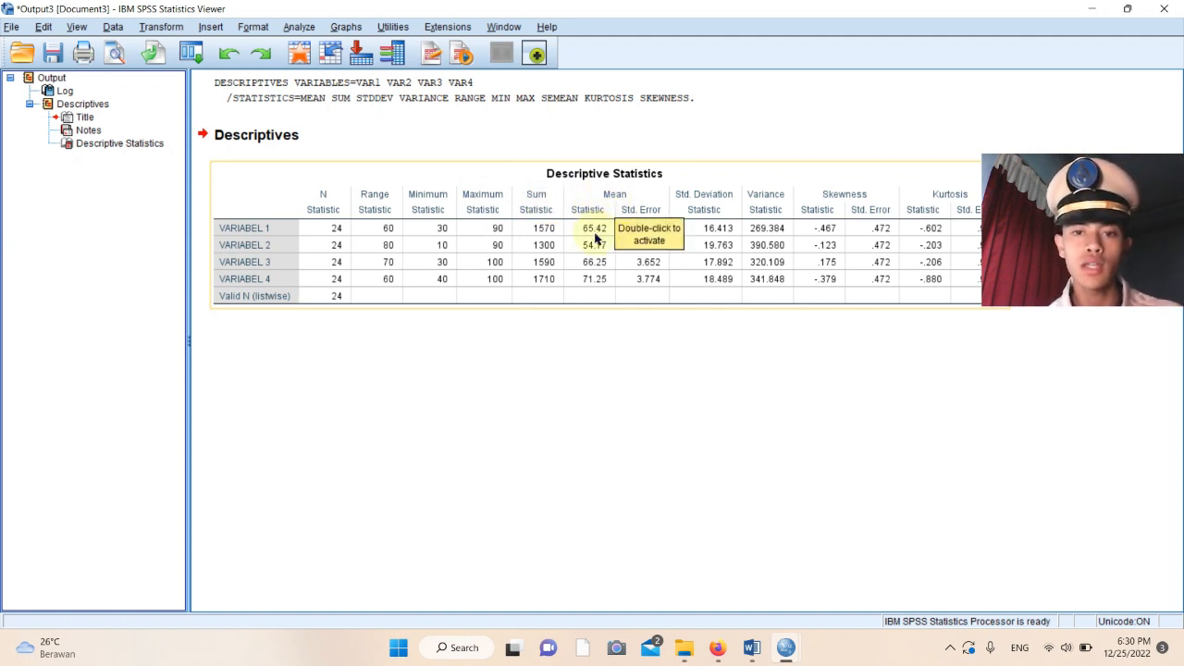
click(634, 235)
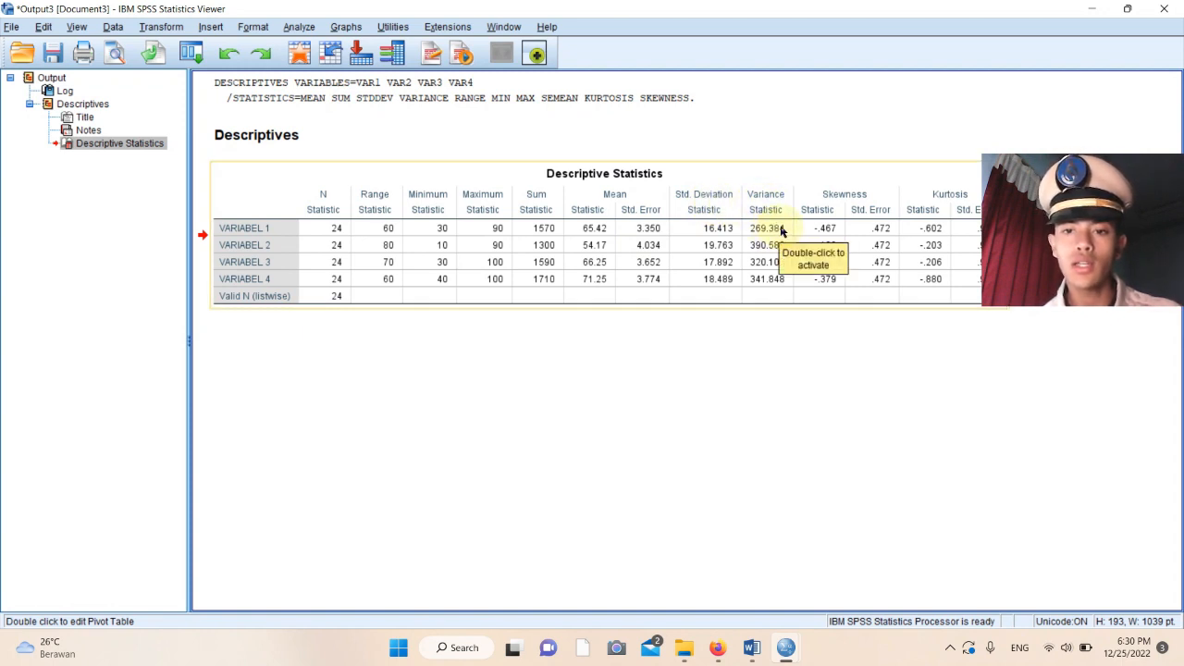
click(885, 262)
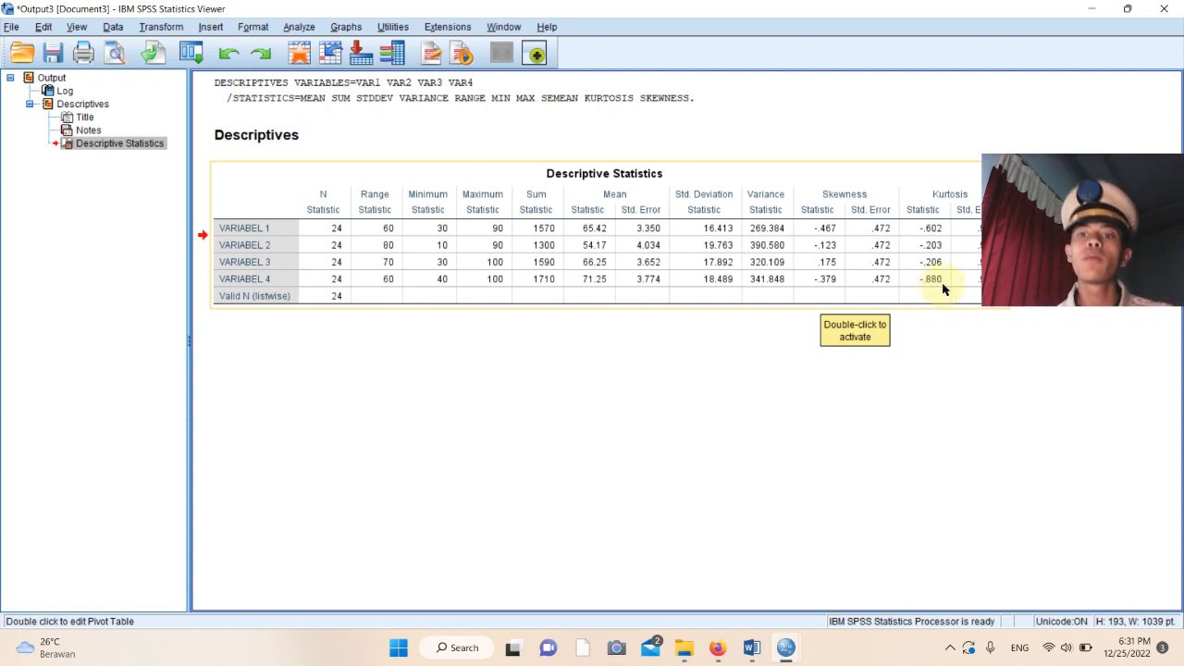
click(860, 382)
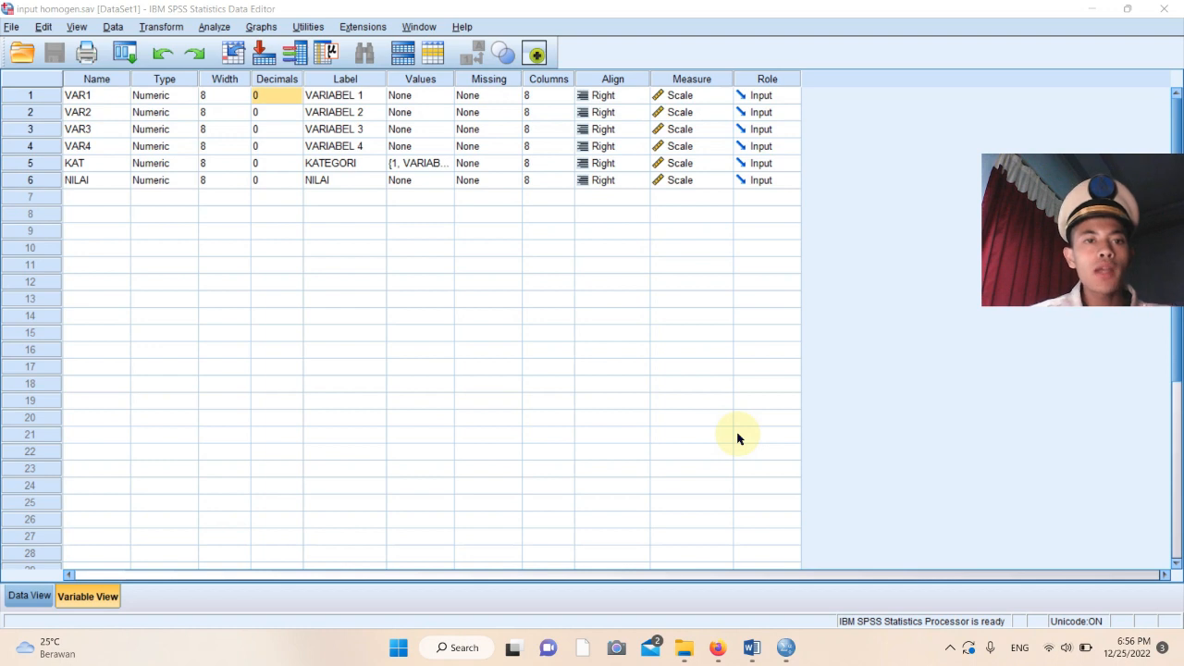
Run a Paired-Samples T Test on all six pairs of VARIABEL 1 to 4 with a 95% confidence interval, excluding cases analysis by analysis.
click(221, 25)
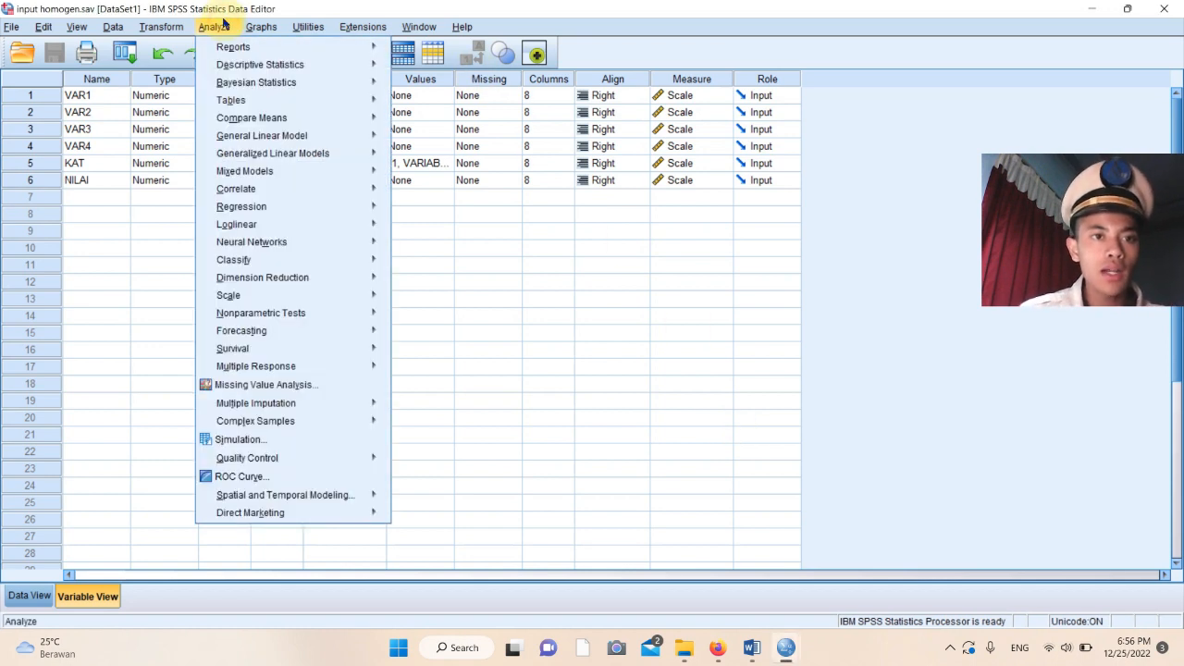
mouse_move(295, 121)
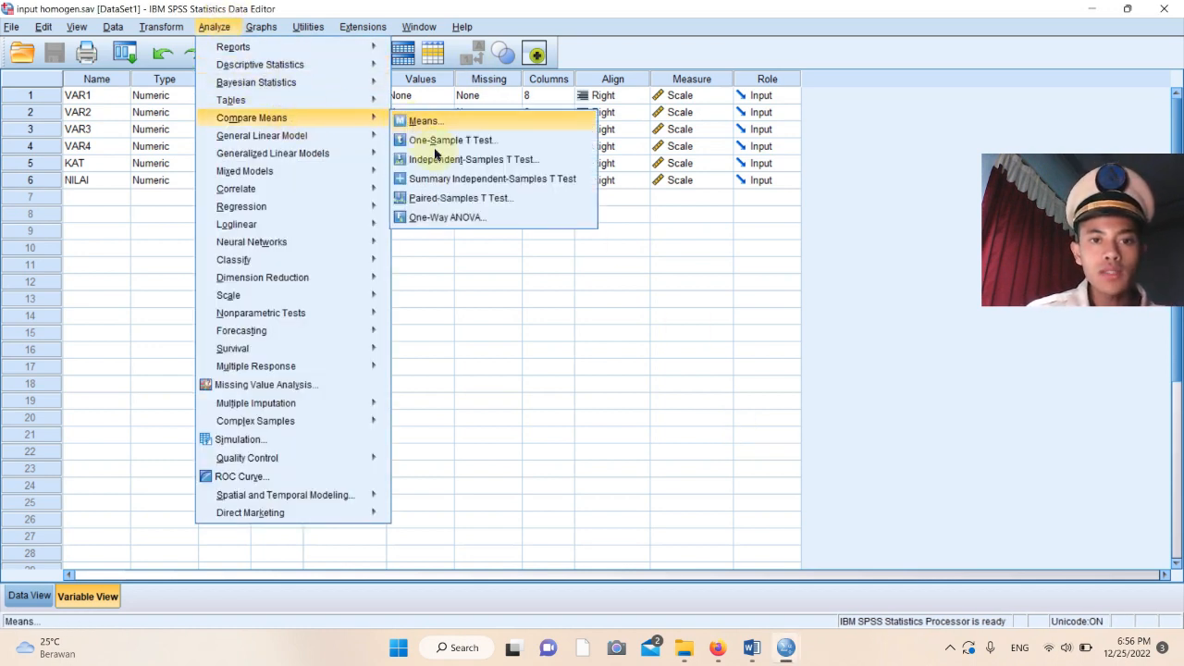
click(489, 207)
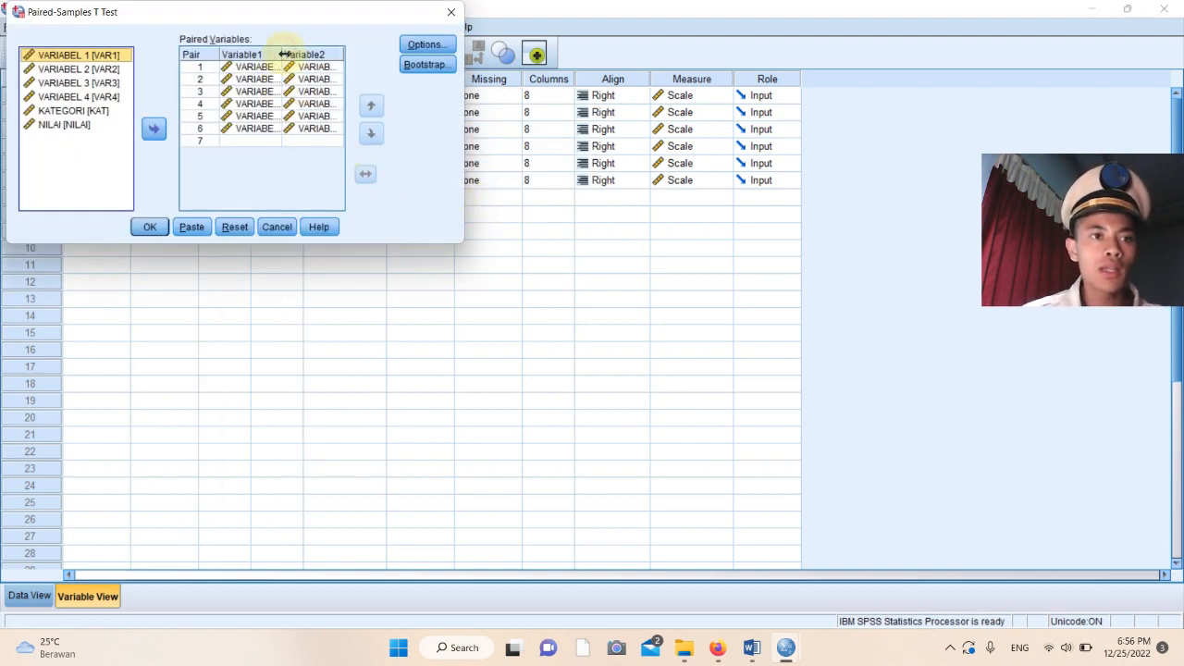
drag(281, 53, 282, 101)
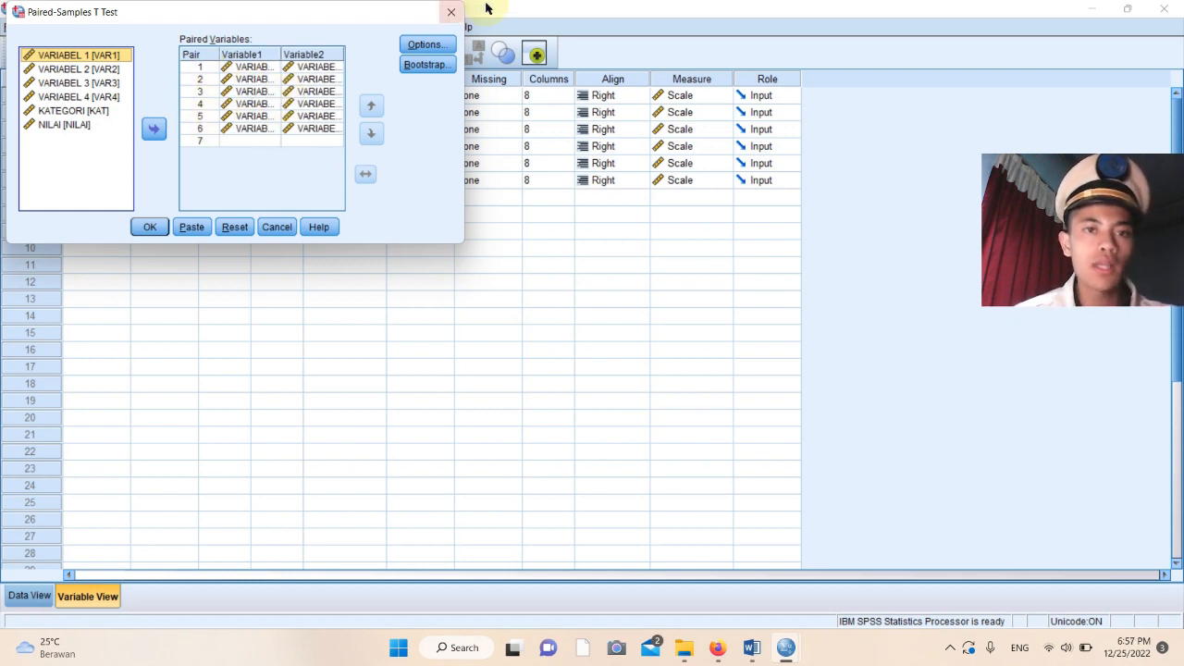
click(437, 46)
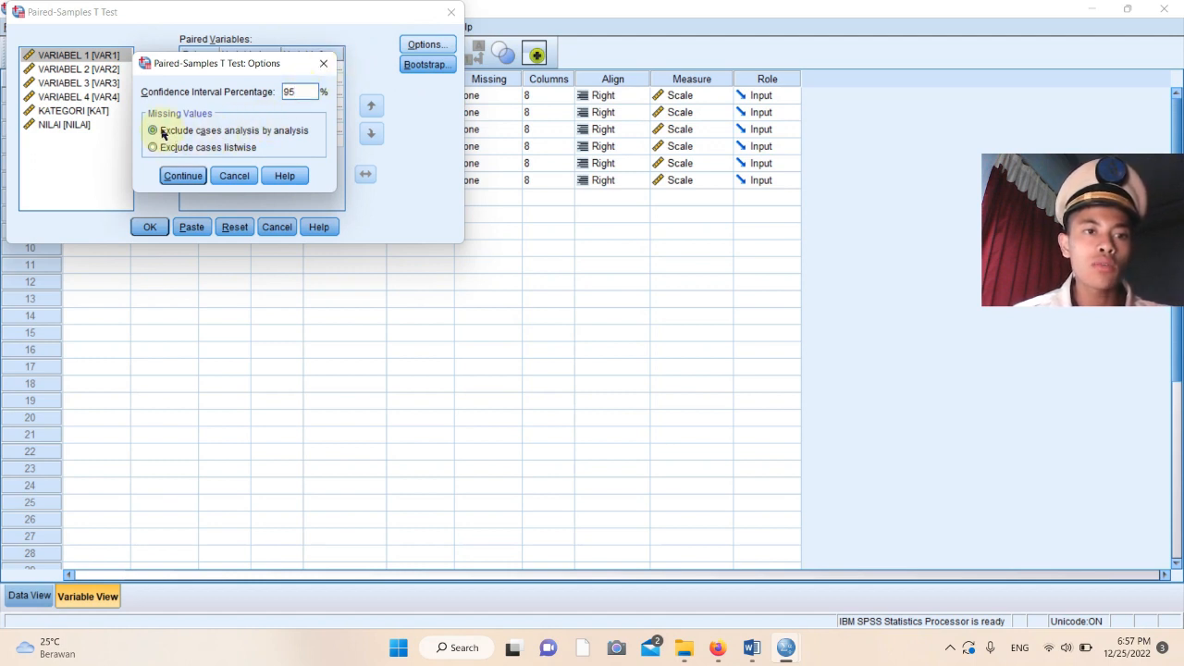
click(188, 176)
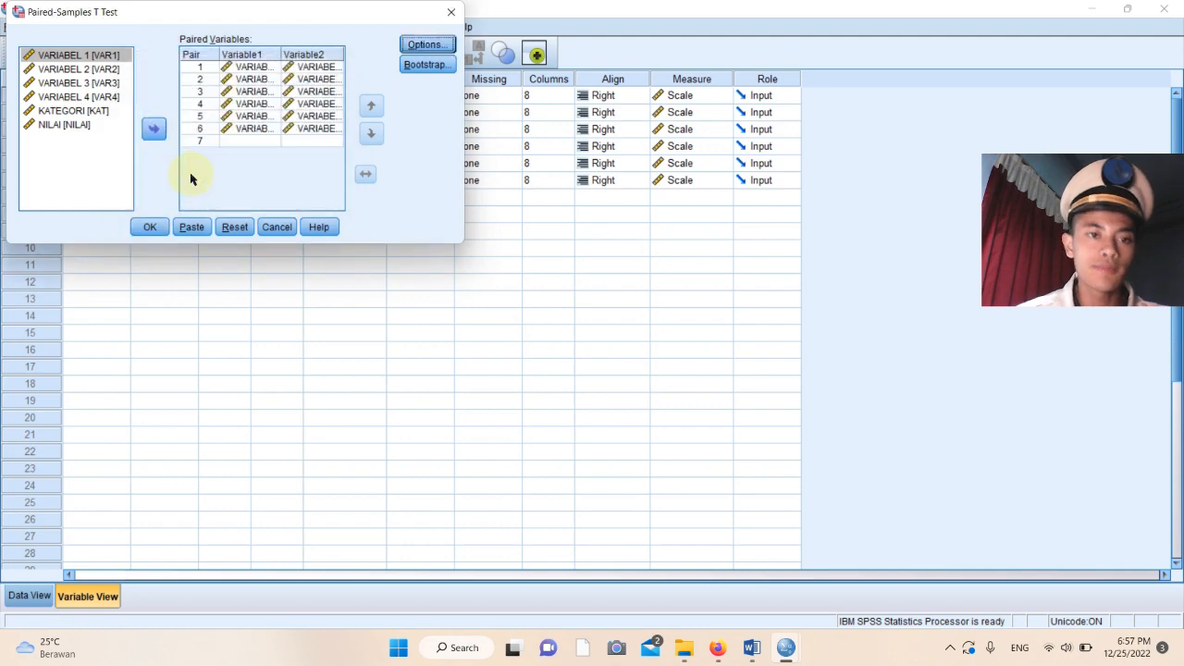
click(155, 225)
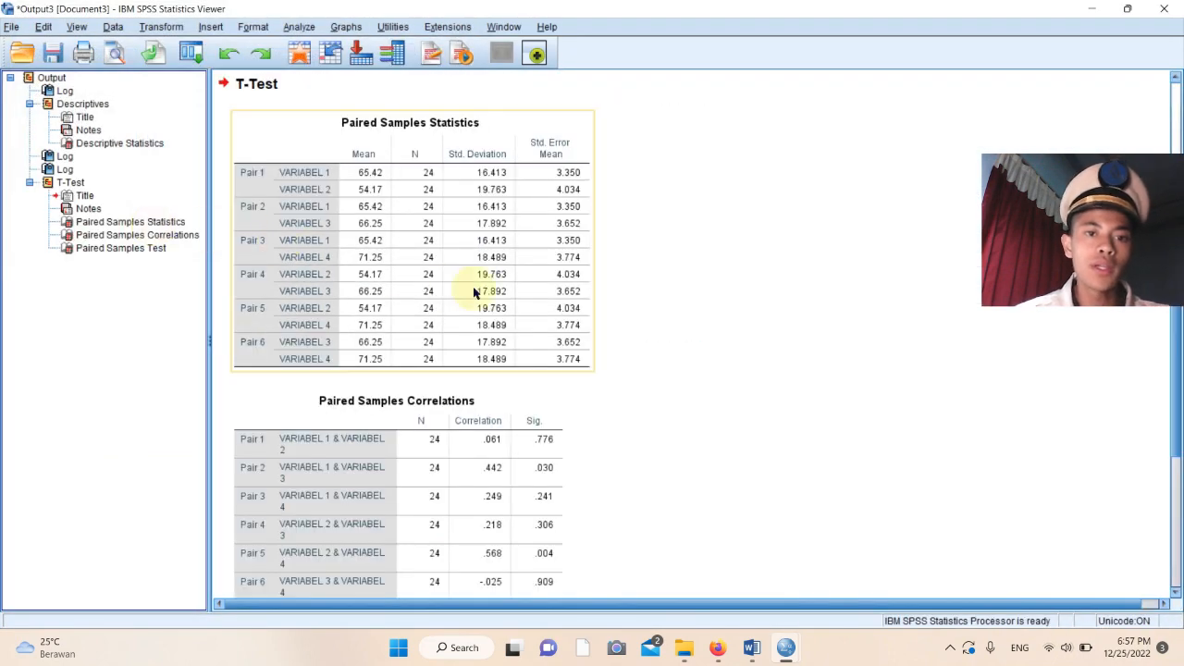
Review the T-Test output's Paired Samples Statistics and Paired Samples Correlations tables.
click(741, 296)
scroll(741, 296, down, 3)
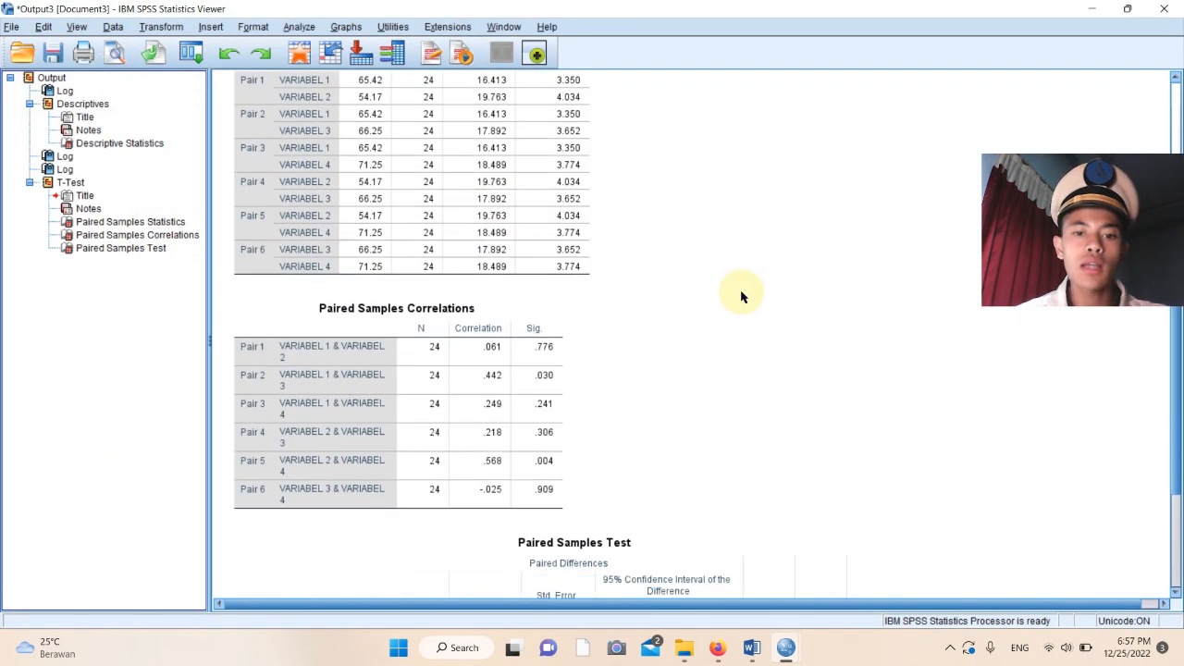
scroll(741, 296, up, 4)
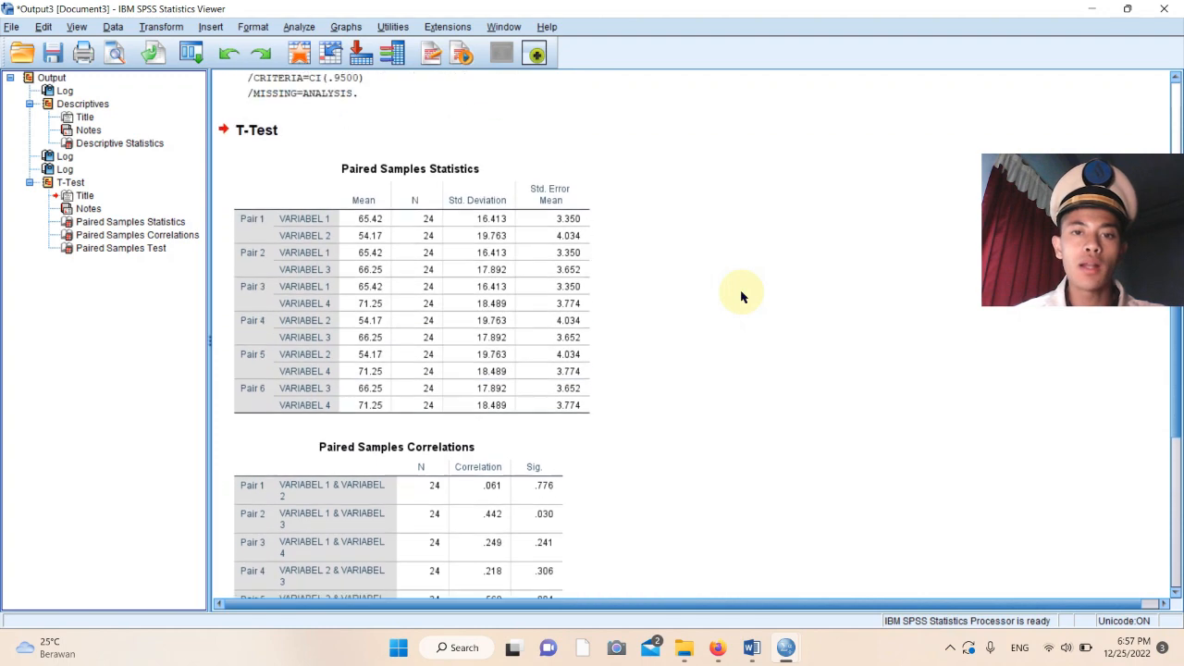
click(530, 272)
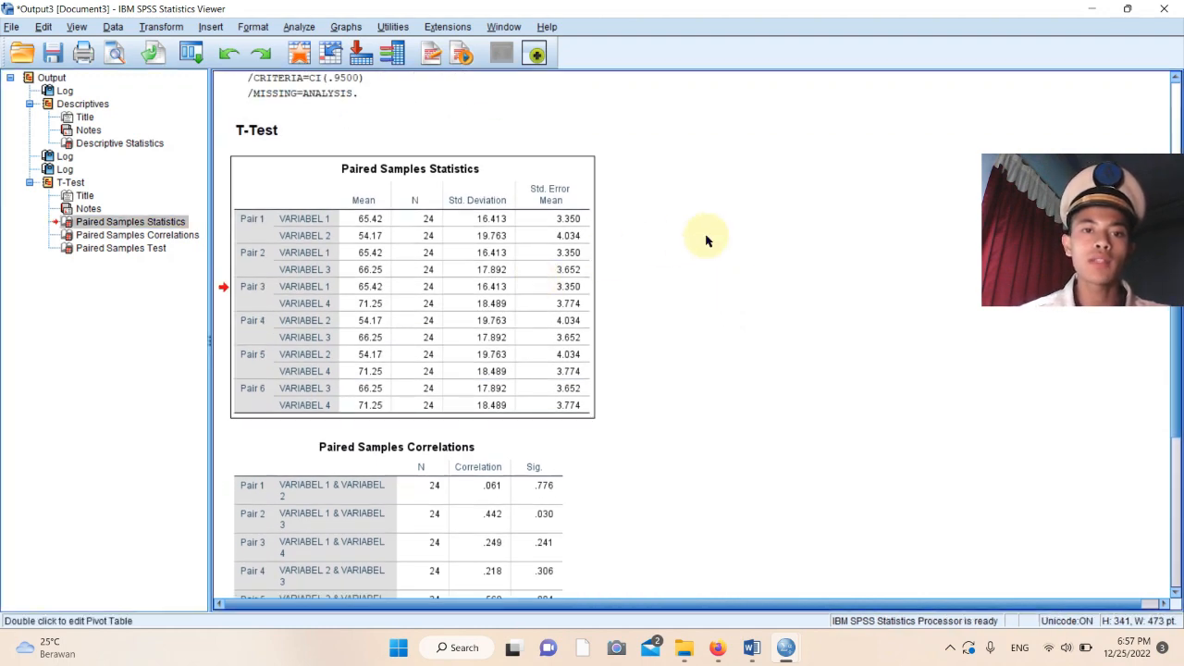
scroll(706, 241, up, 6)
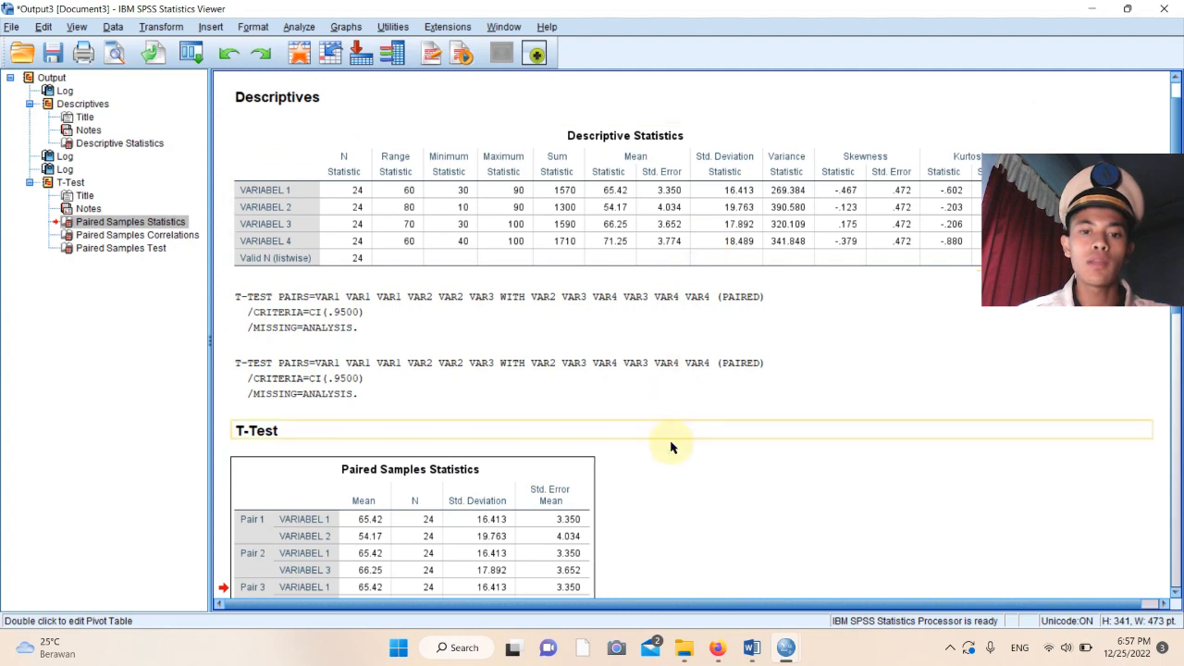
scroll(672, 448, down, 10)
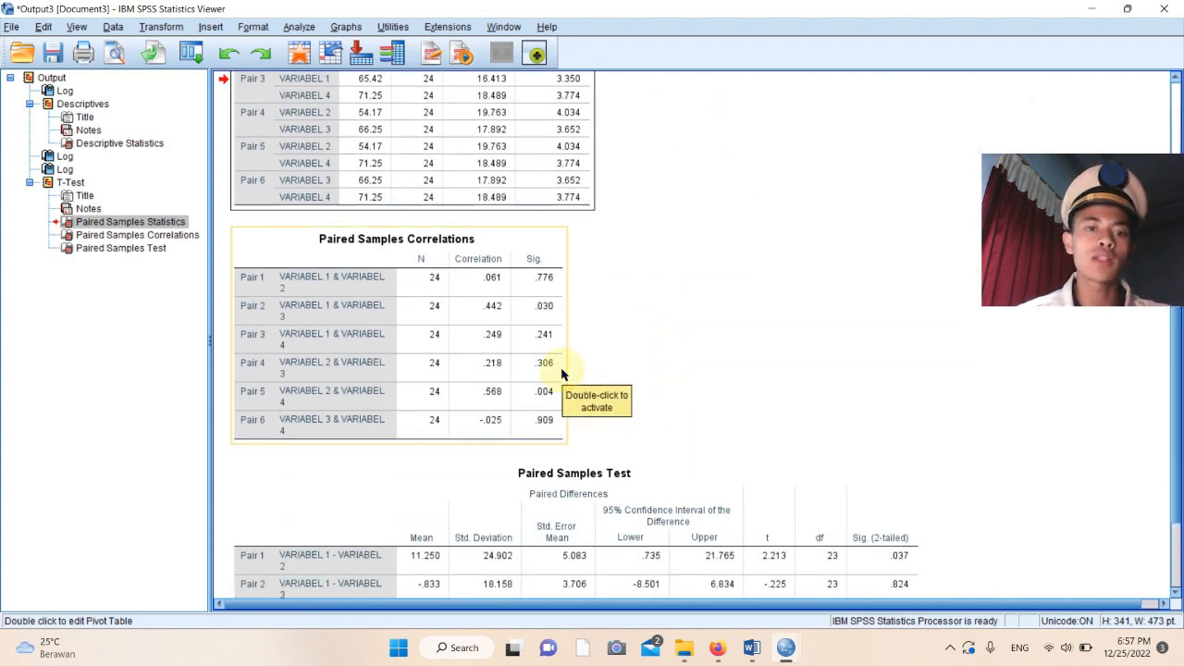
click(562, 372)
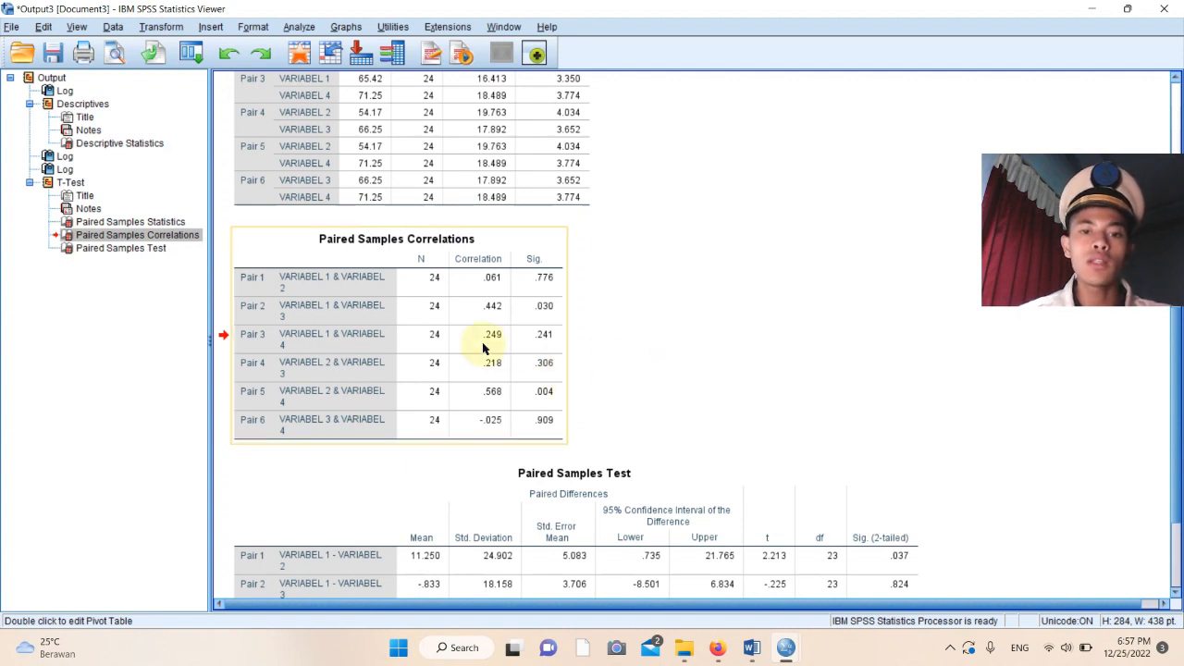
Examine the Paired Samples Test table, including the lower and upper confidence limits and the t values.
scroll(767, 371, down, 3)
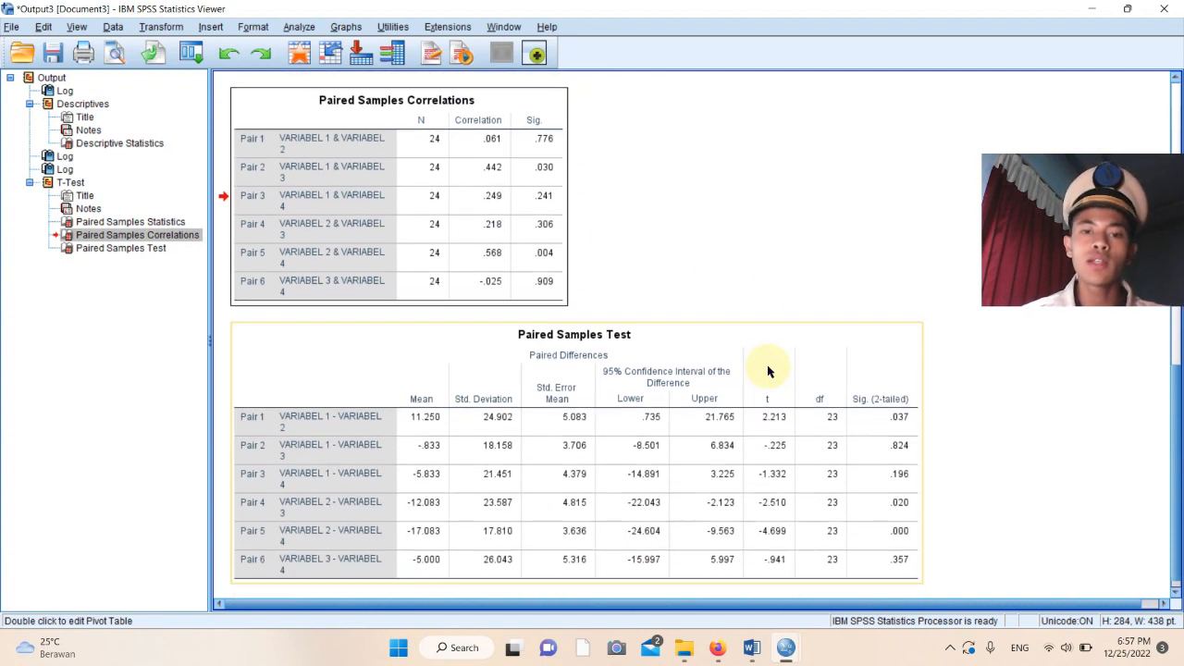
scroll(767, 371, down, 1)
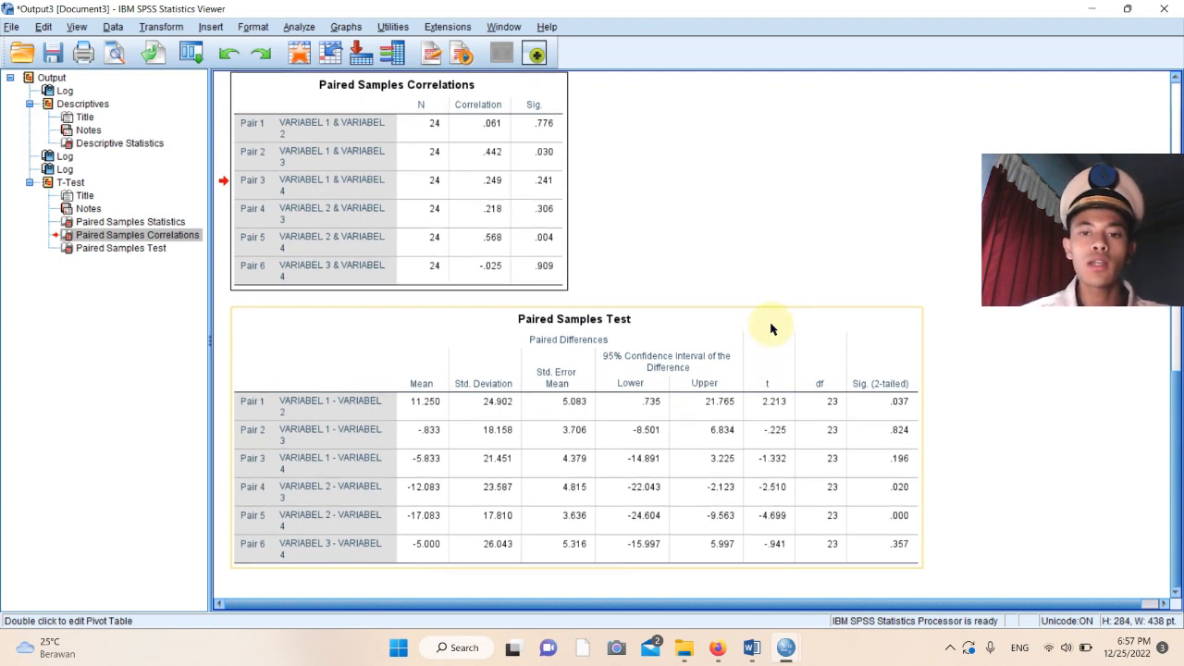
click(771, 329)
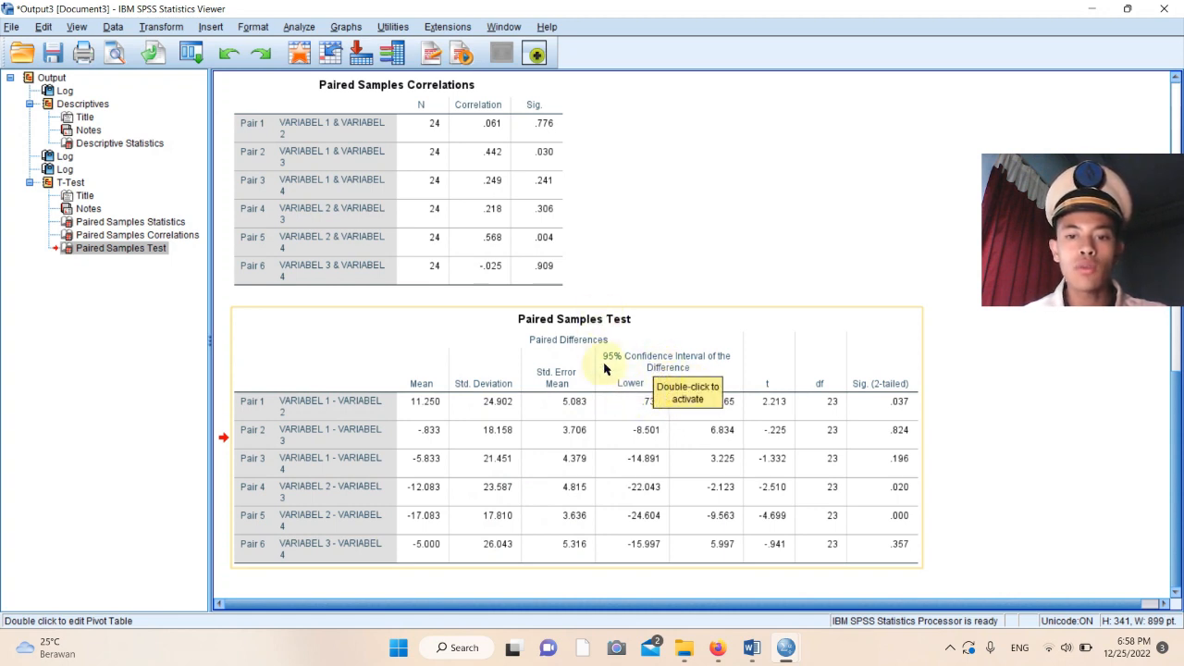
click(610, 392)
double_click(631, 390)
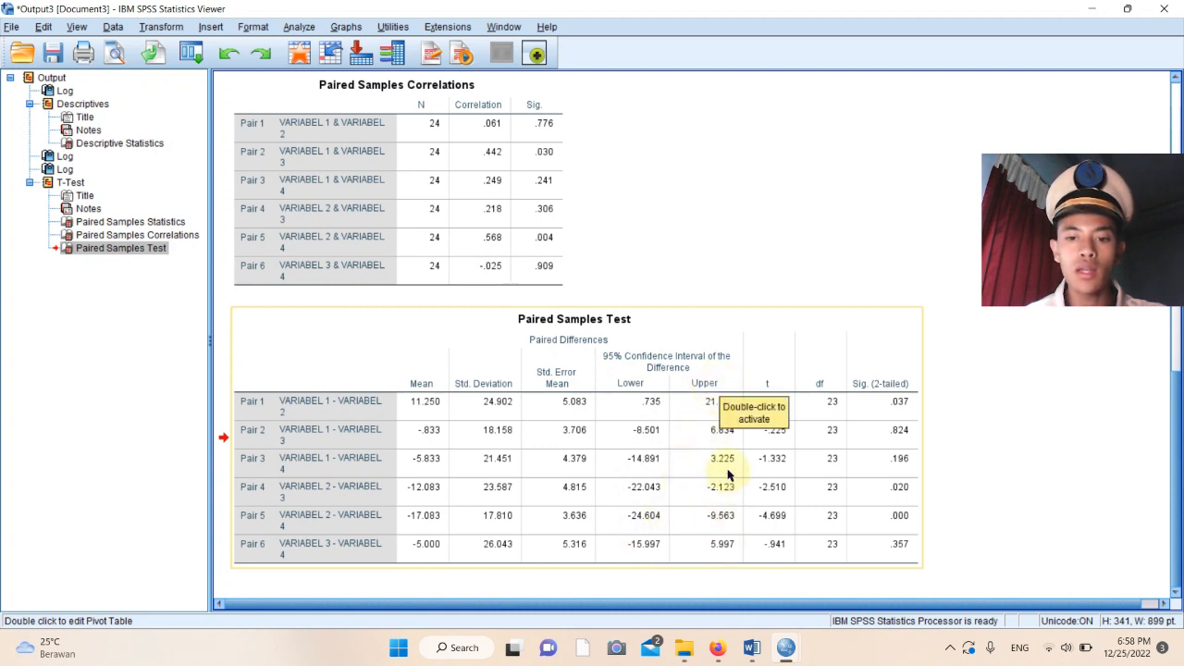
click(771, 364)
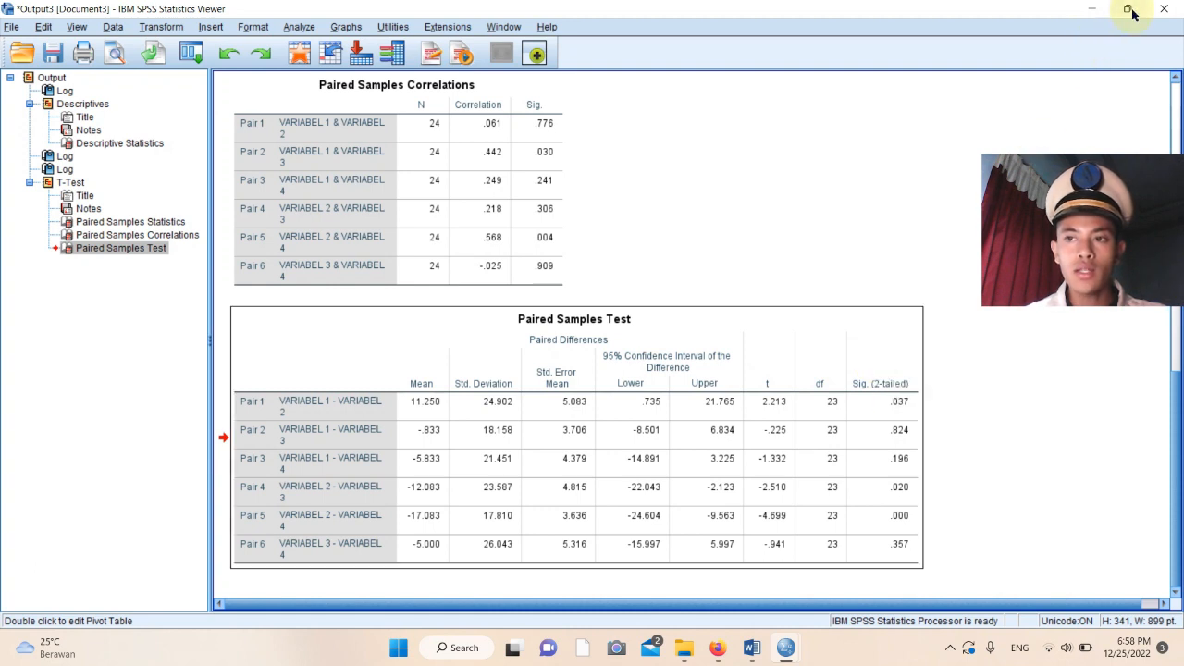
mouse_move(1133, 13)
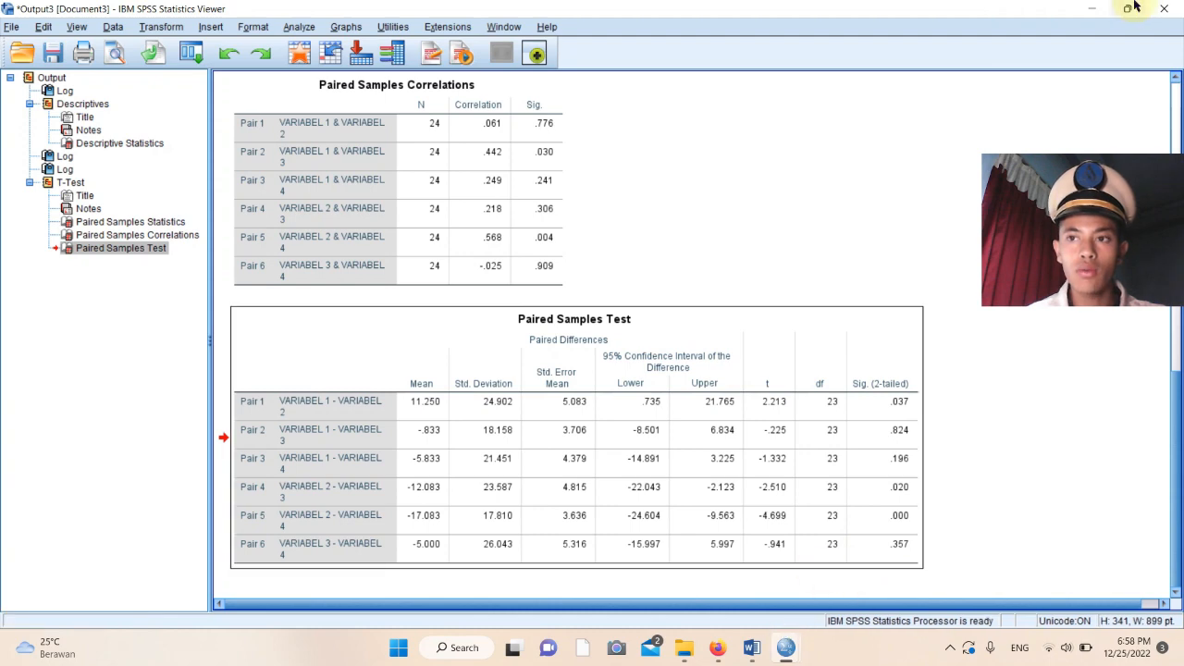
Place the output viewer beside the Word notes and compare each pair's Sig. (2-tailed) value with the 0,05 decision rule.
click(1029, 67)
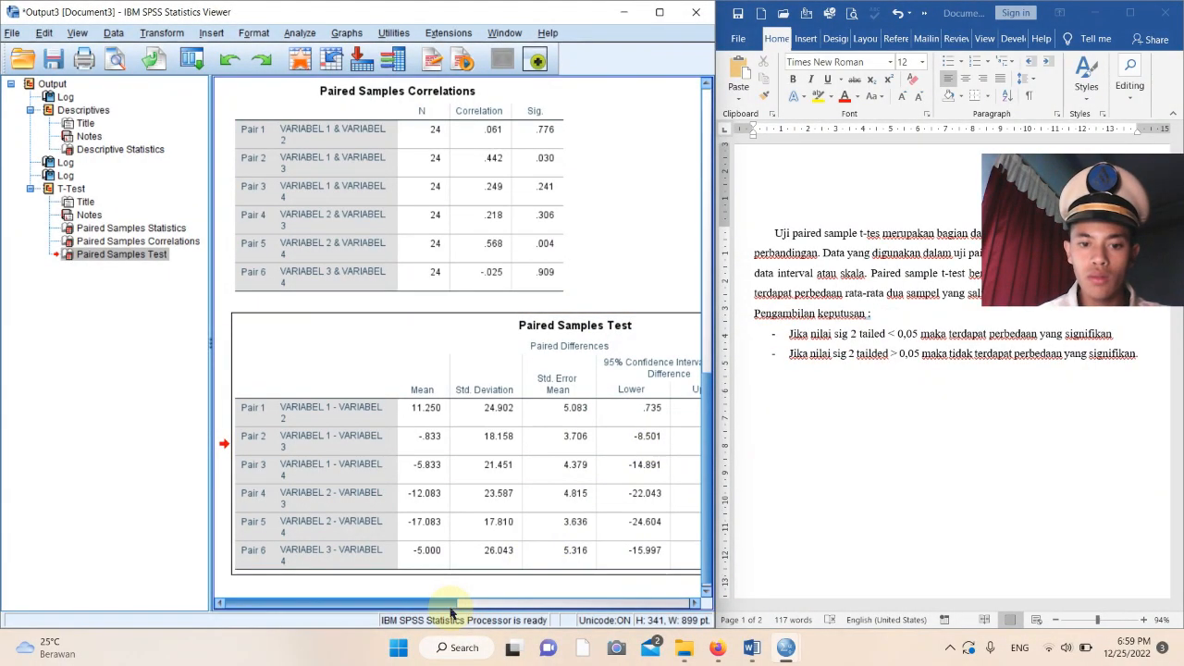
drag(450, 610, 640, 610)
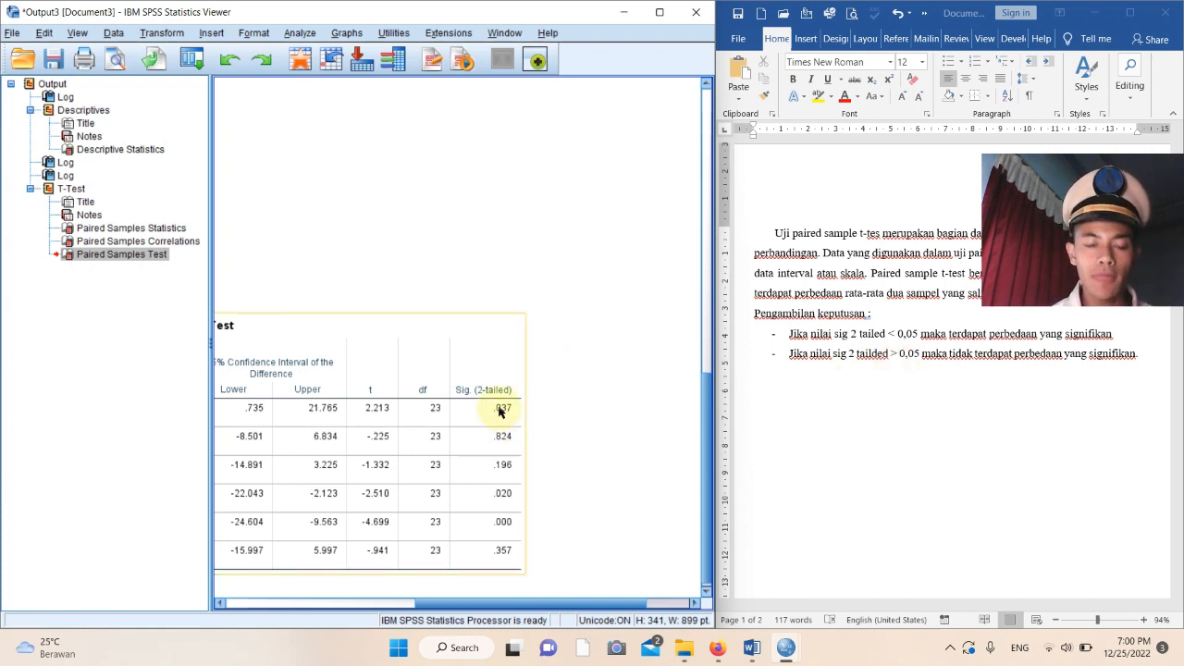
click(555, 407)
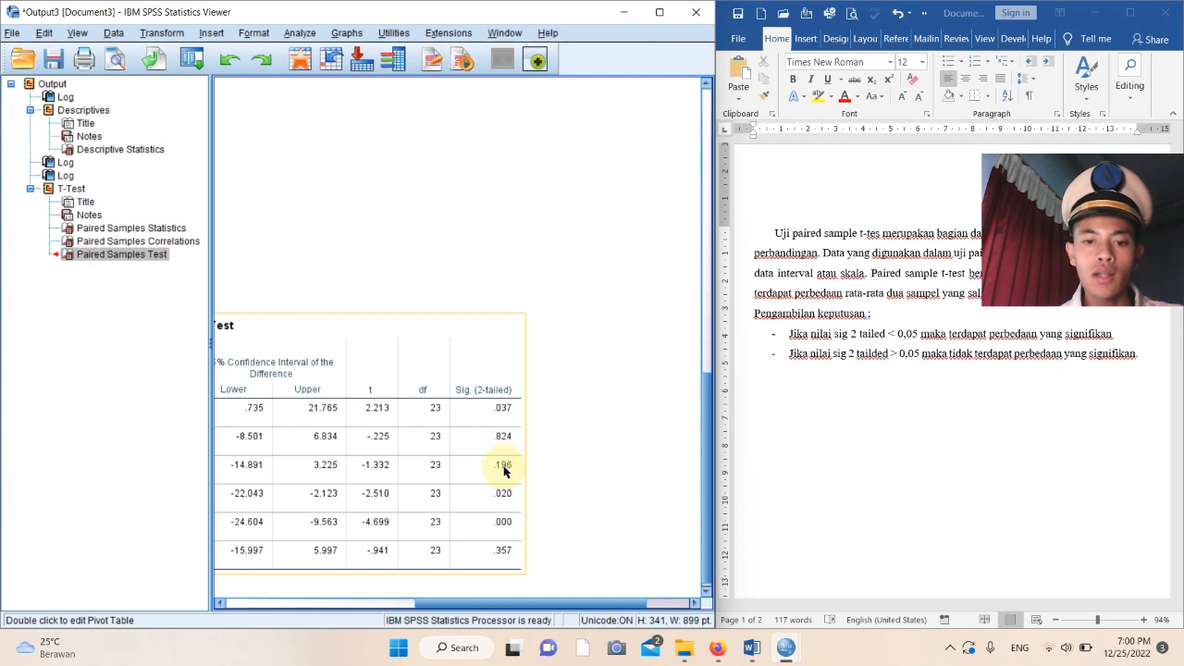
click(506, 470)
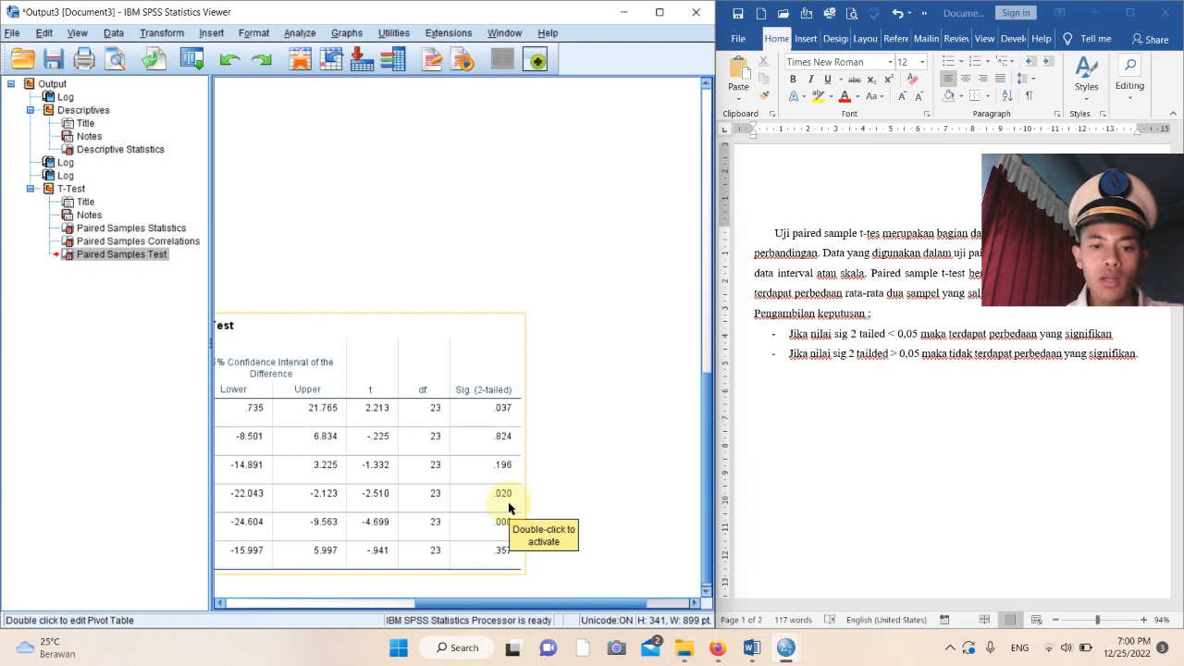
click(508, 503)
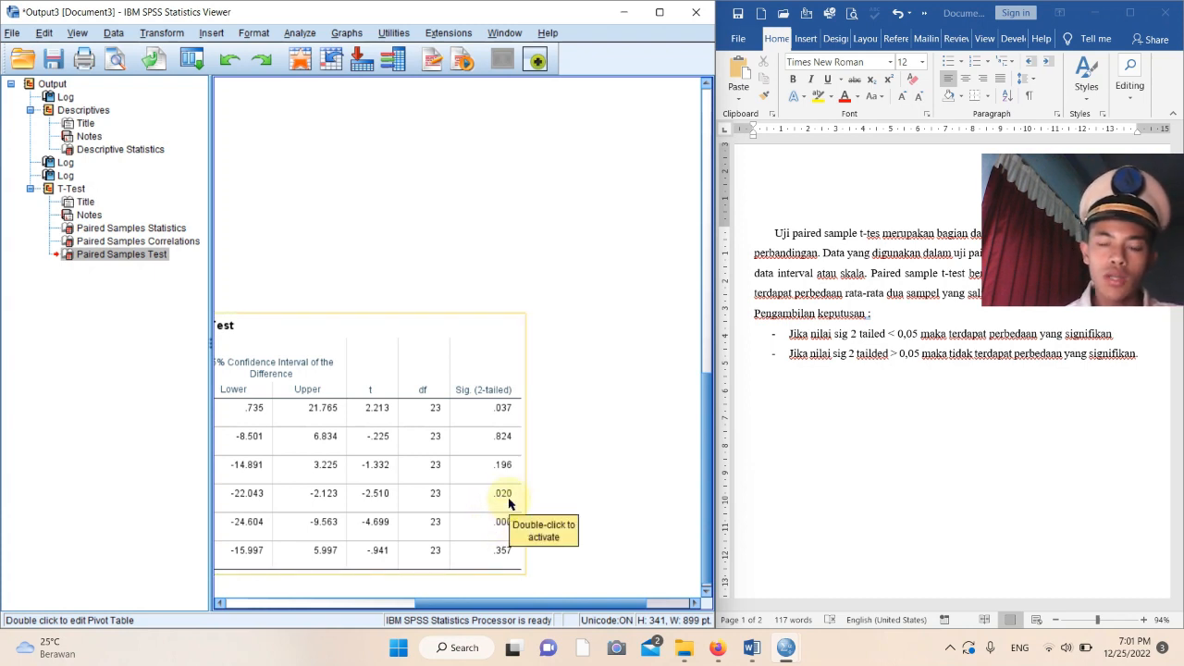
click(492, 527)
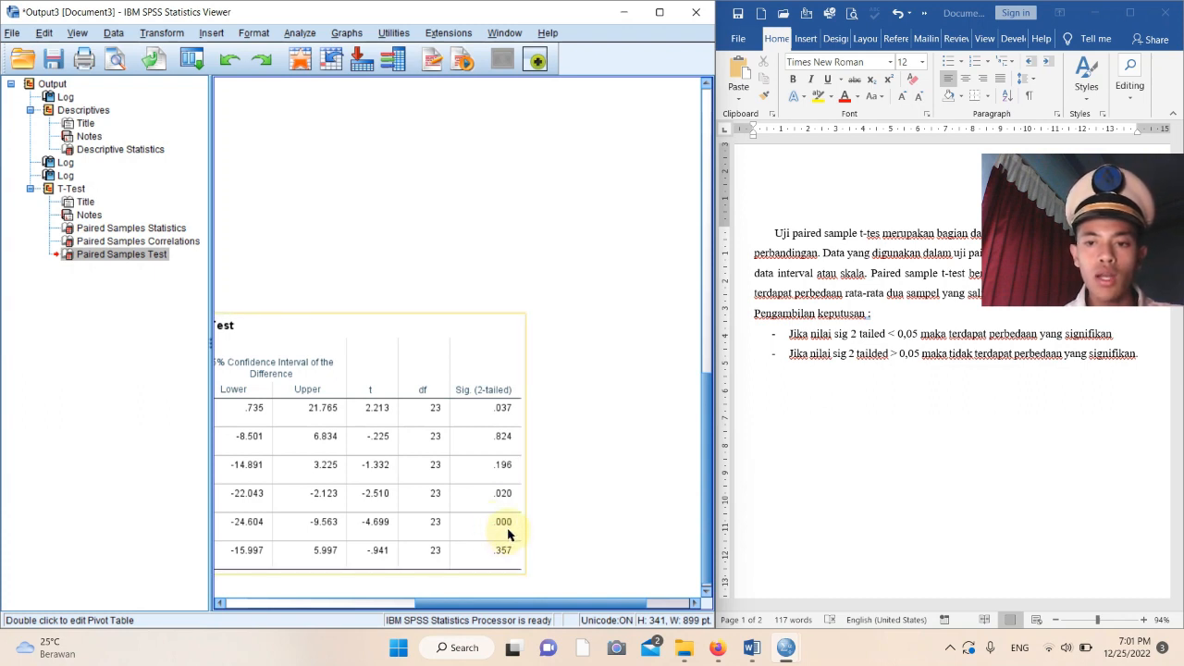
click(566, 515)
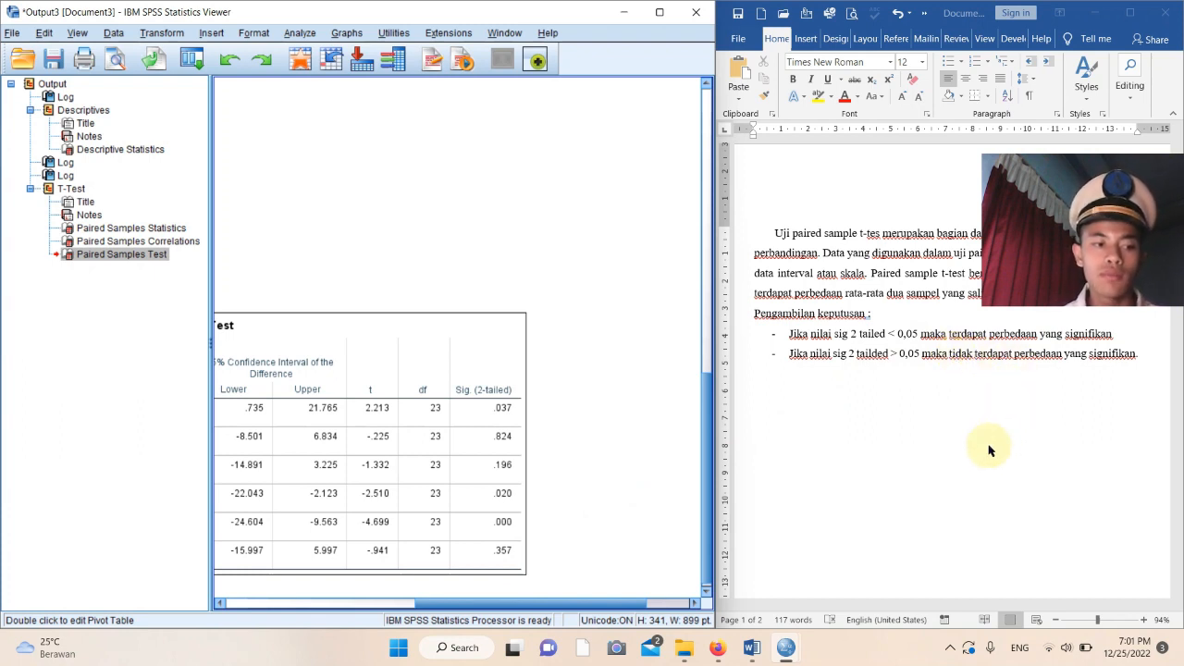
Read the HO and HA hypotheses and the t hitung versus t tabel decision rules in the Word notes.
click(417, 389)
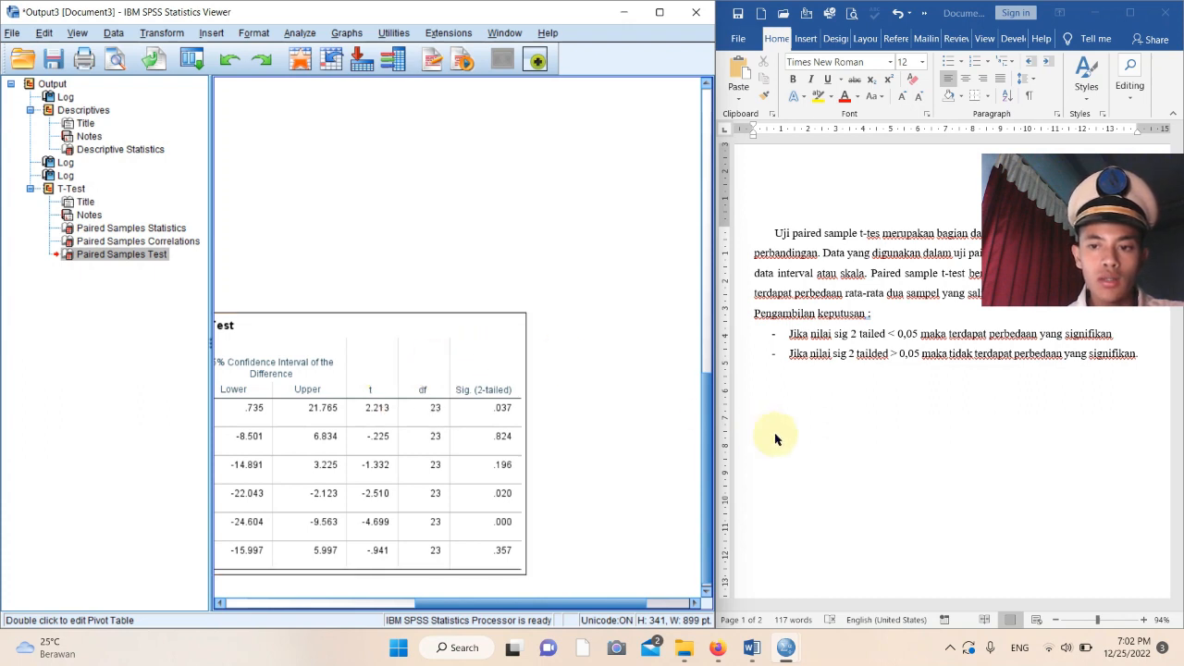
scroll(775, 438, down, 1)
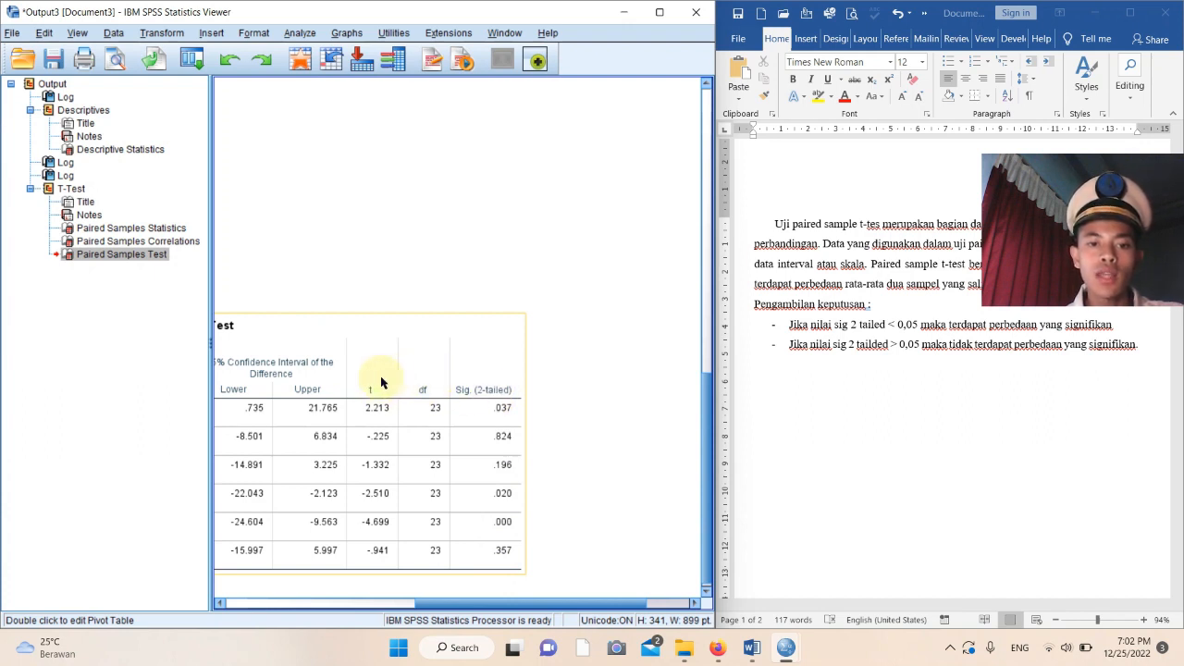
scroll(766, 463, down, 5)
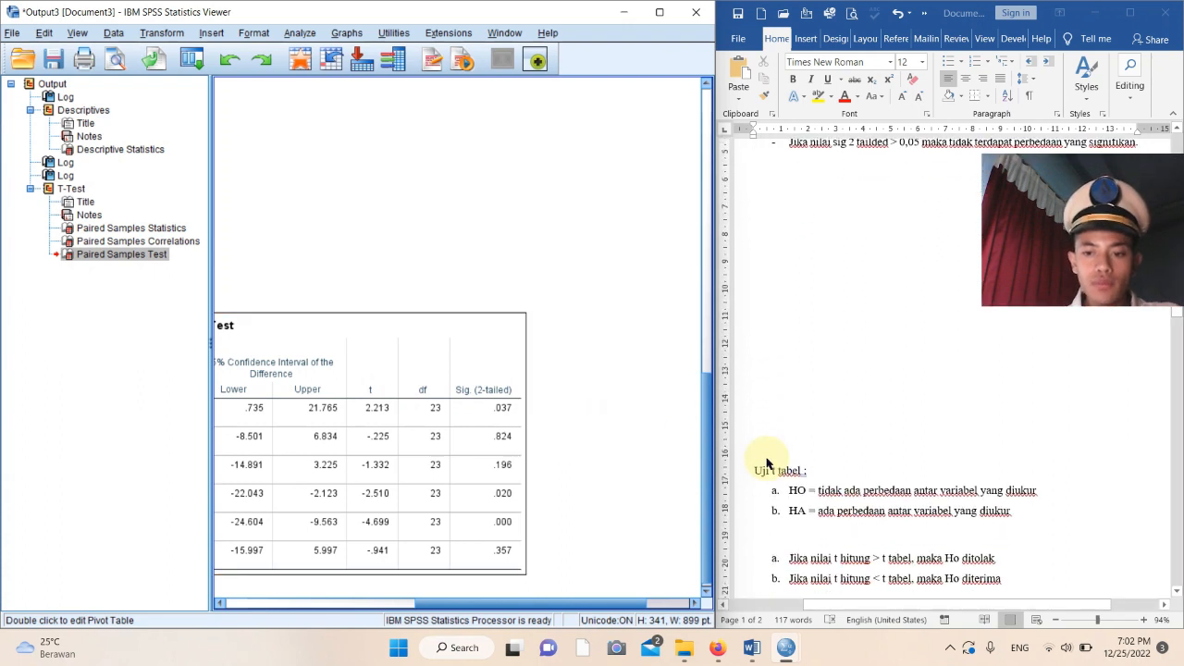
scroll(879, 458, down, 1)
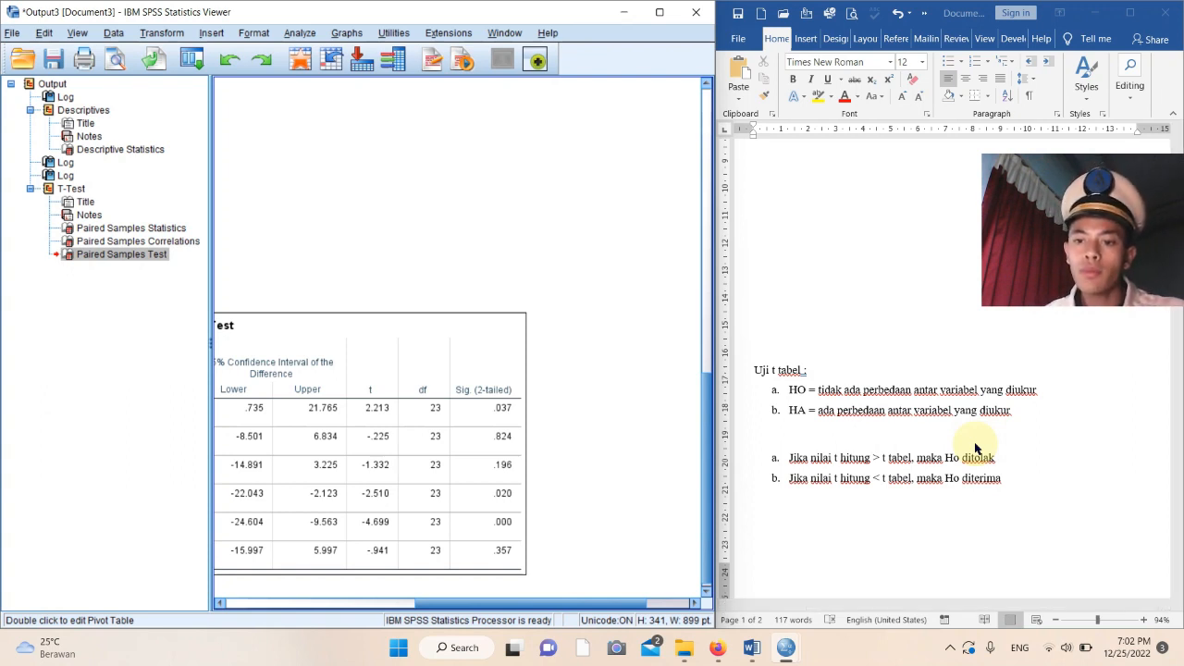
scroll(975, 447, down, 1)
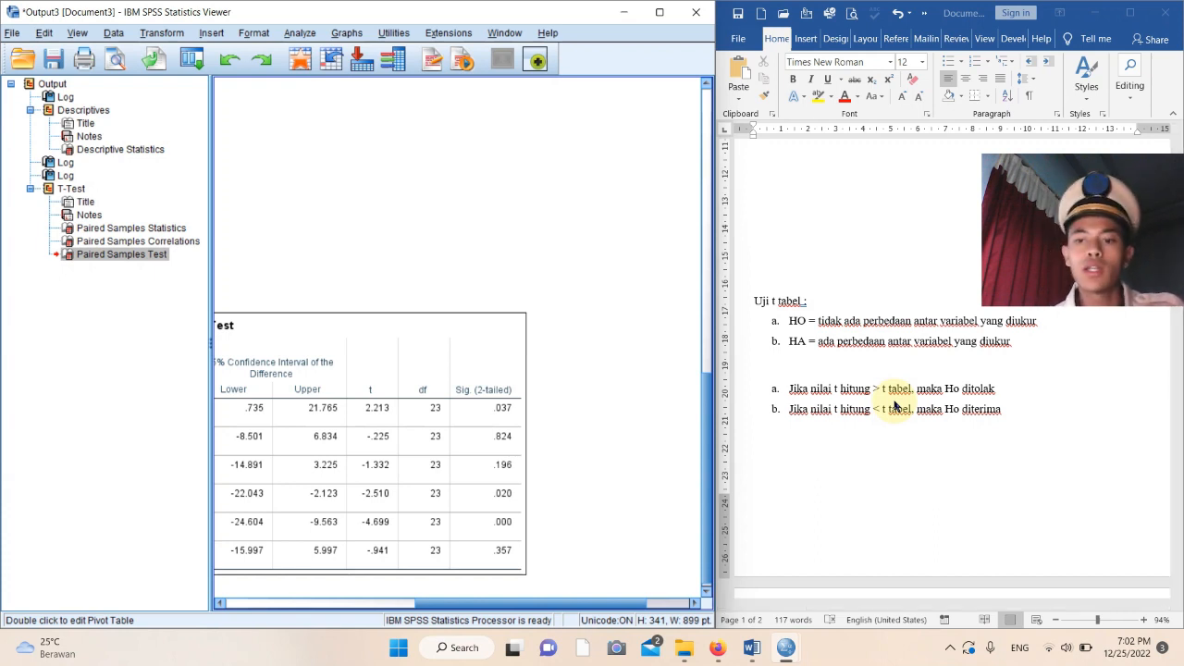
scroll(990, 442, down, 1)
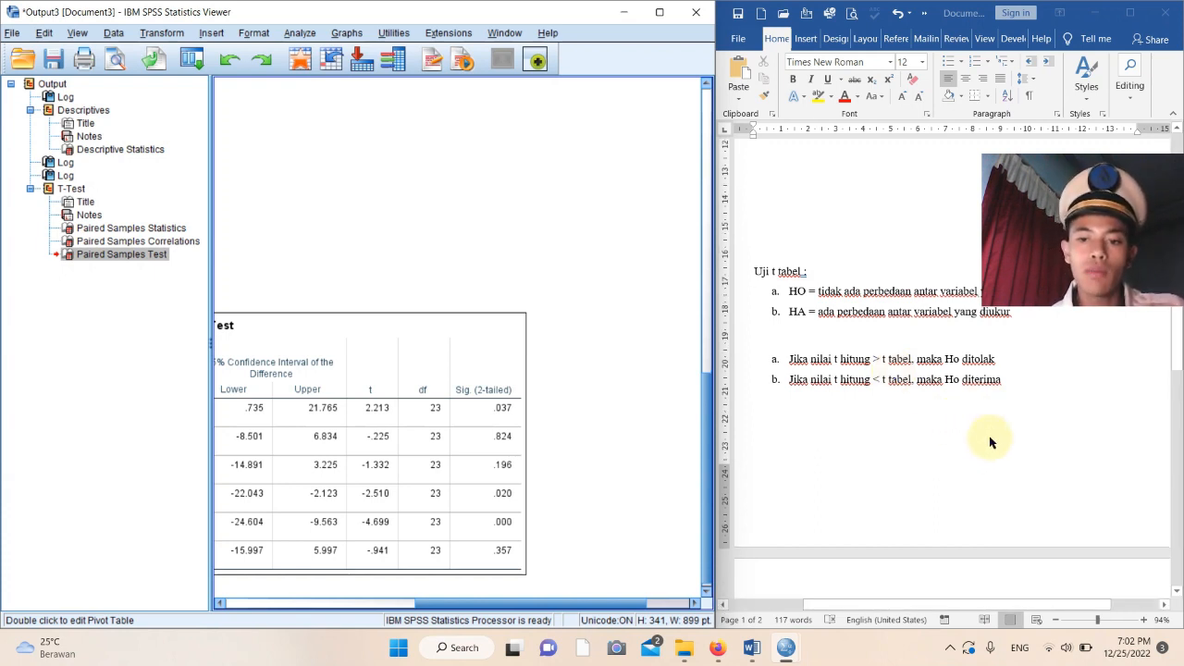
scroll(990, 442, down, 1)
scroll(989, 442, down, 3)
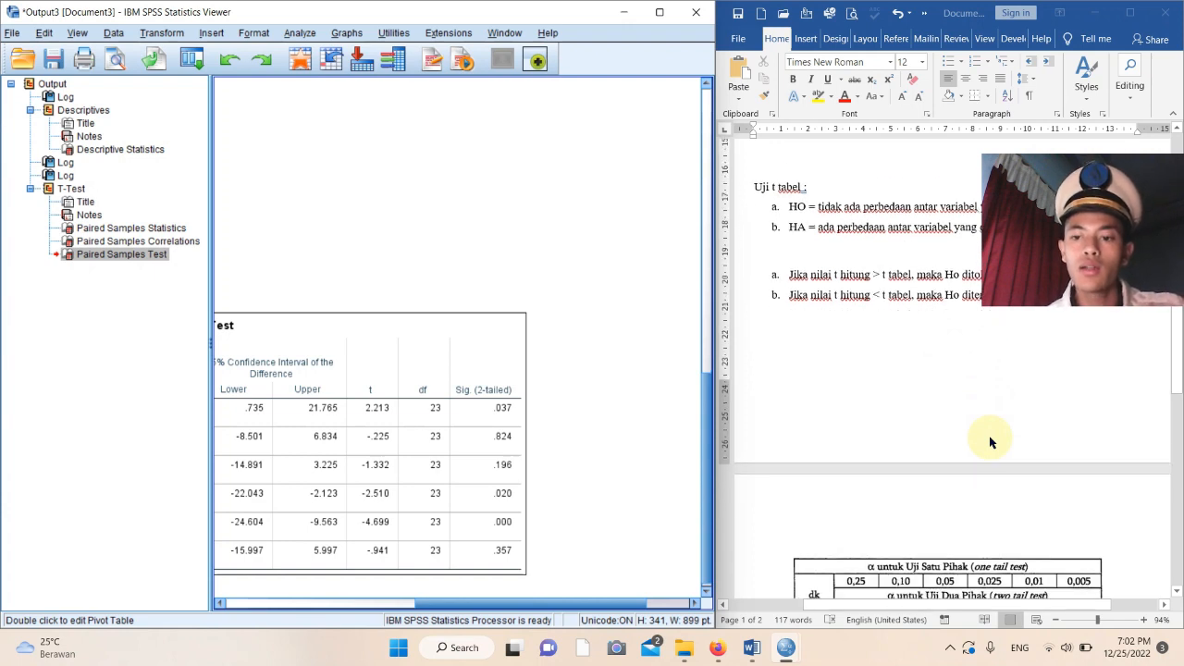
Look up the critical t value for dk 23 at the two-tailed 0,05 level in the t table of the Word notes.
scroll(989, 442, down, 1)
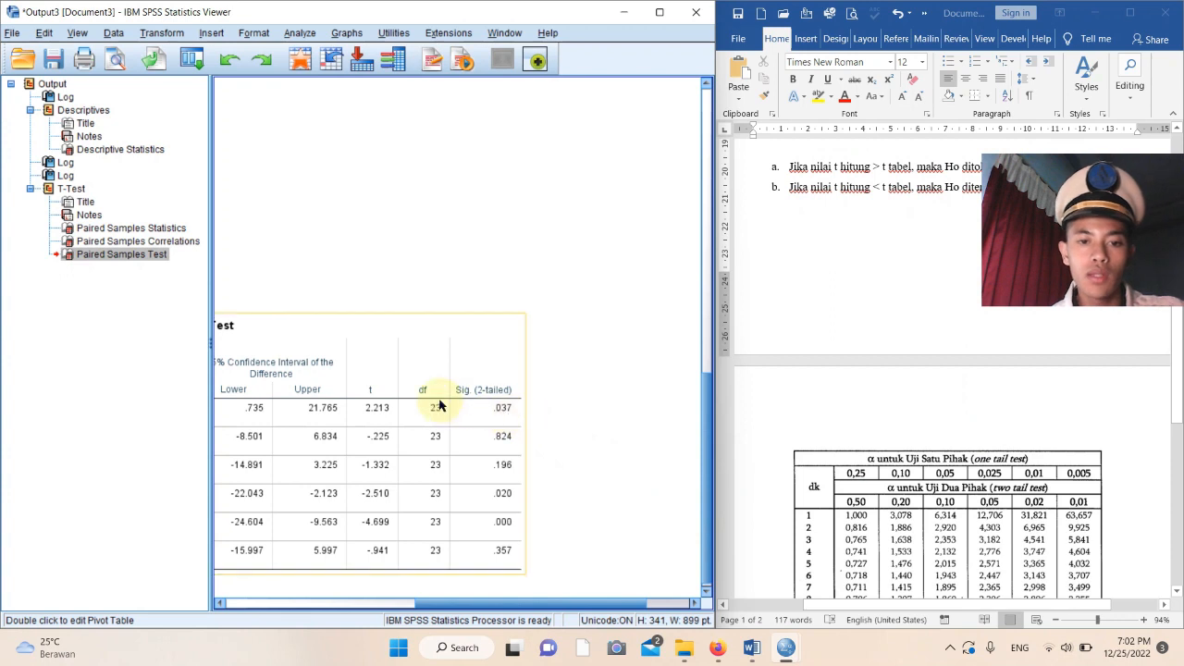
scroll(807, 504, down, 1)
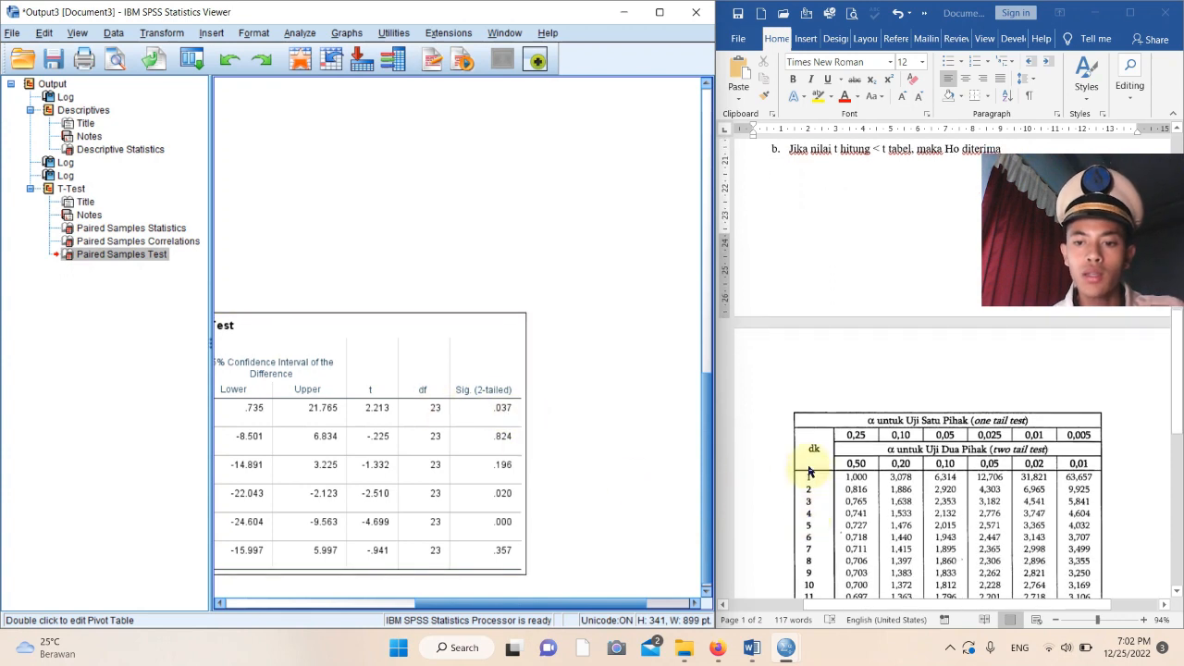
scroll(819, 594, down, 2)
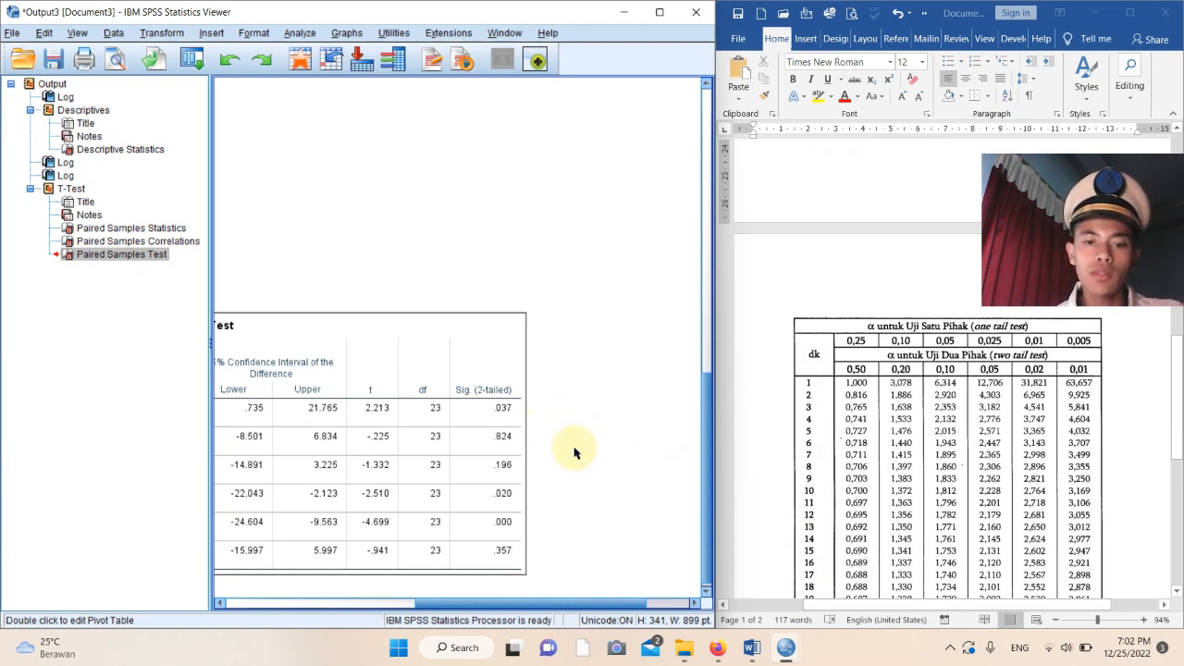
scroll(879, 467, down, 1)
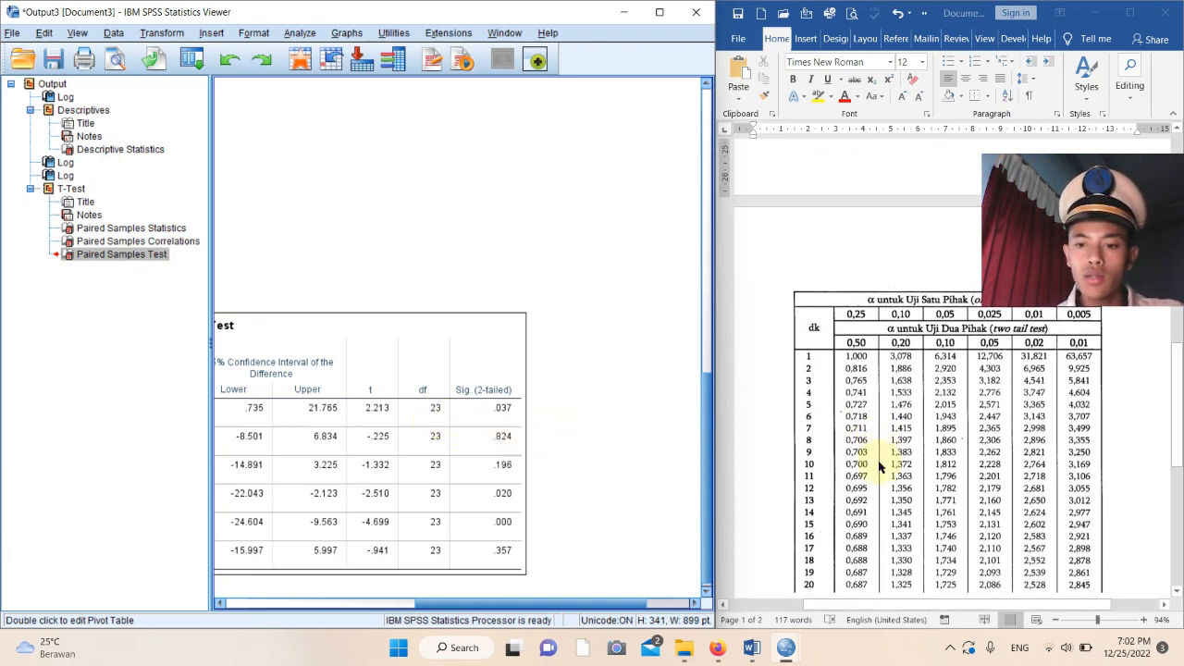
scroll(878, 467, down, 2)
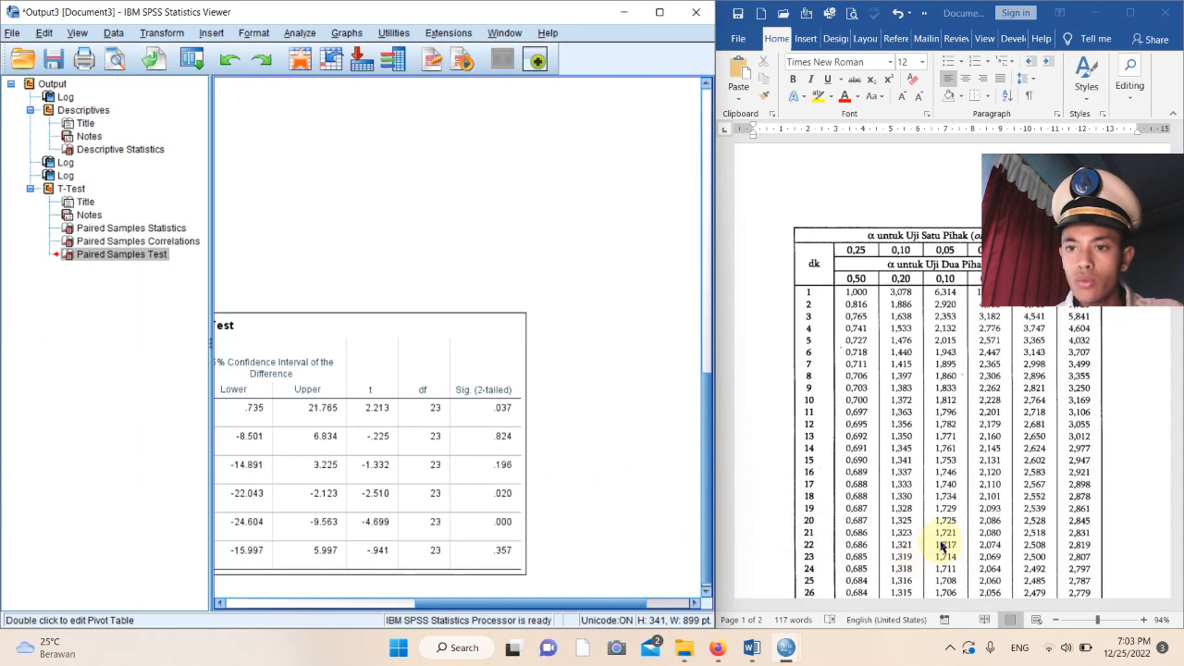
scroll(925, 277, up, 2)
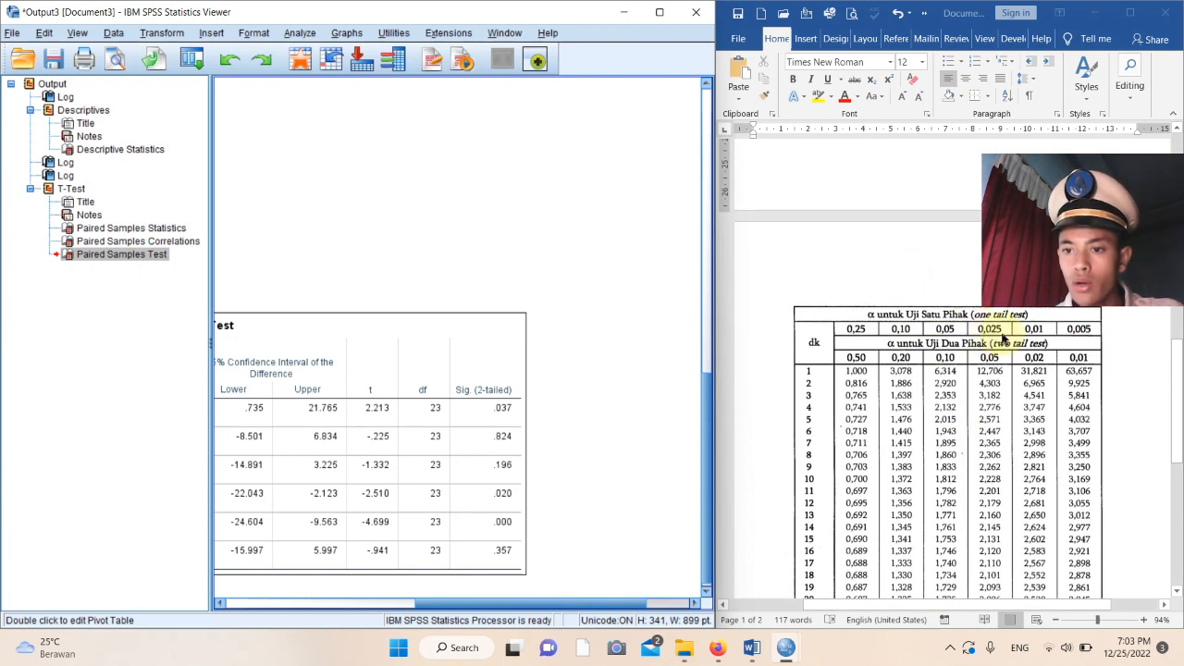
scroll(1003, 381, down, 1)
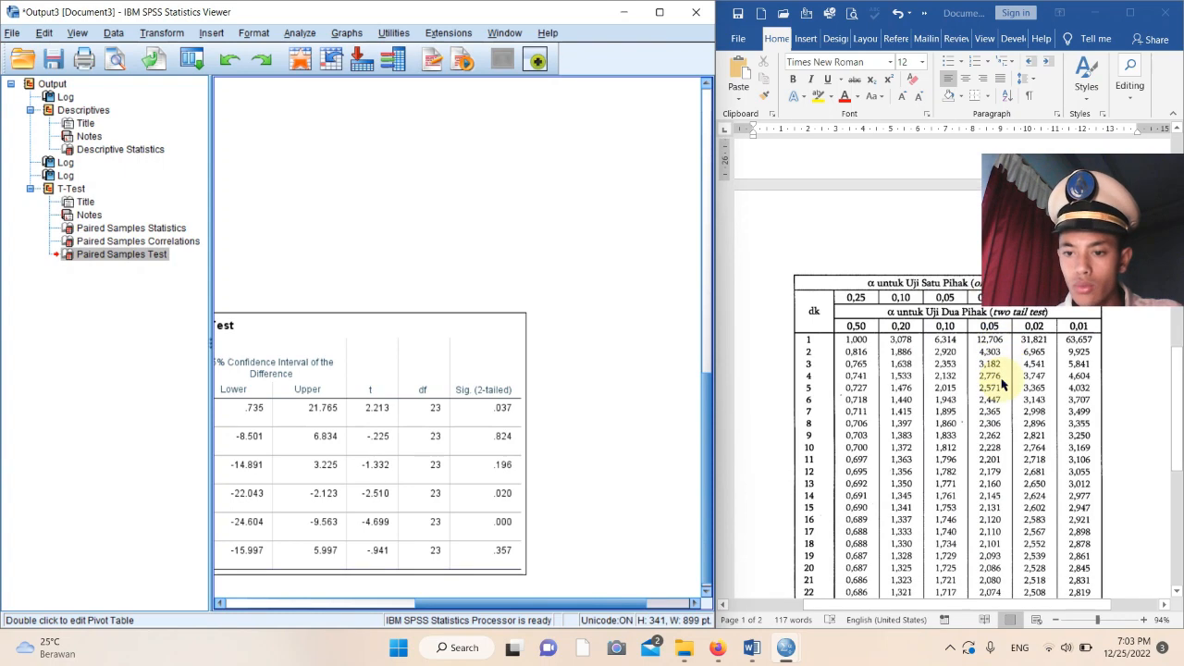
click(1055, 626)
click(1054, 625)
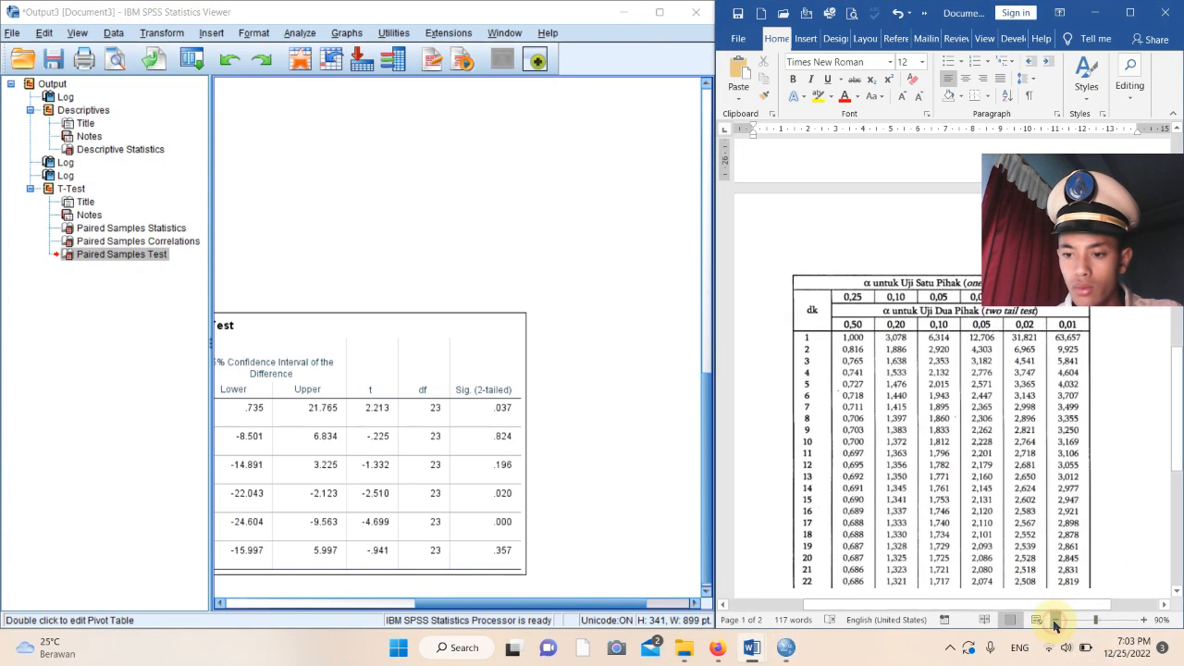
scroll(1018, 536, down, 1)
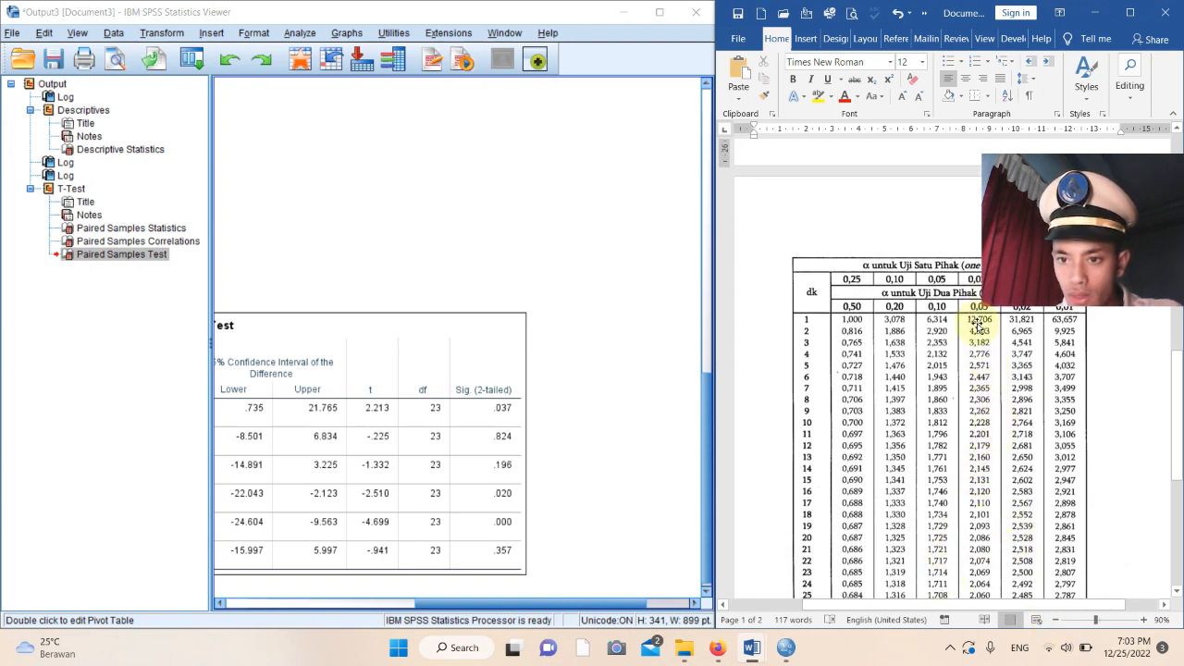
scroll(977, 310, up, 1)
scroll(979, 325, up, 1)
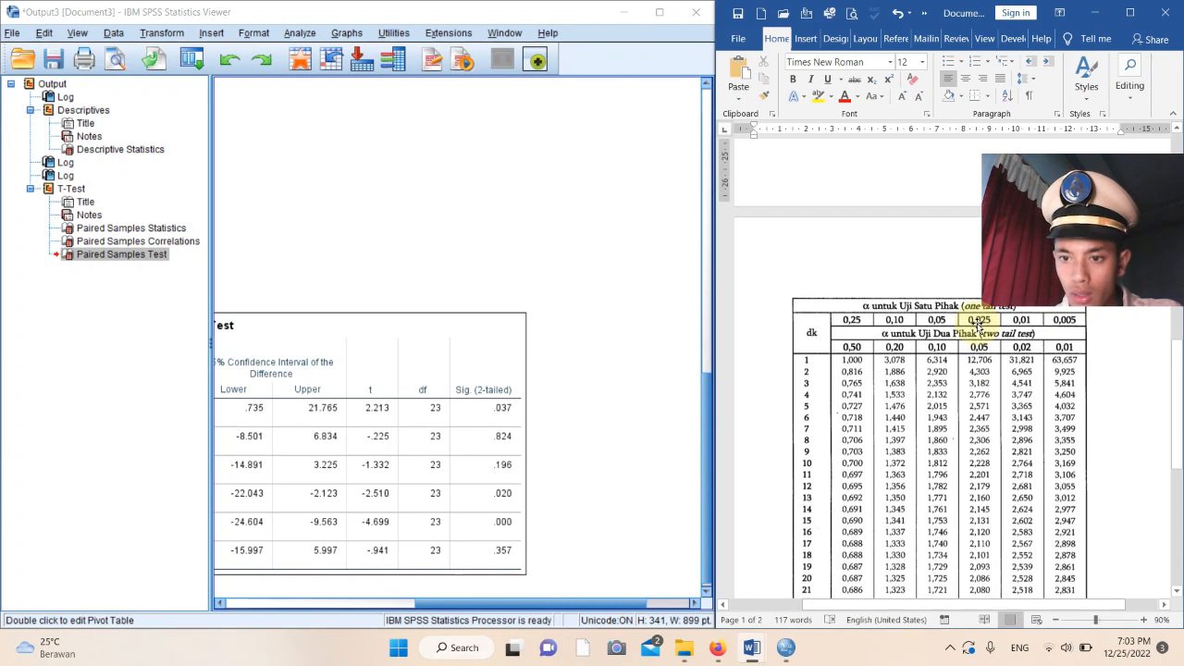
scroll(979, 325, down, 2)
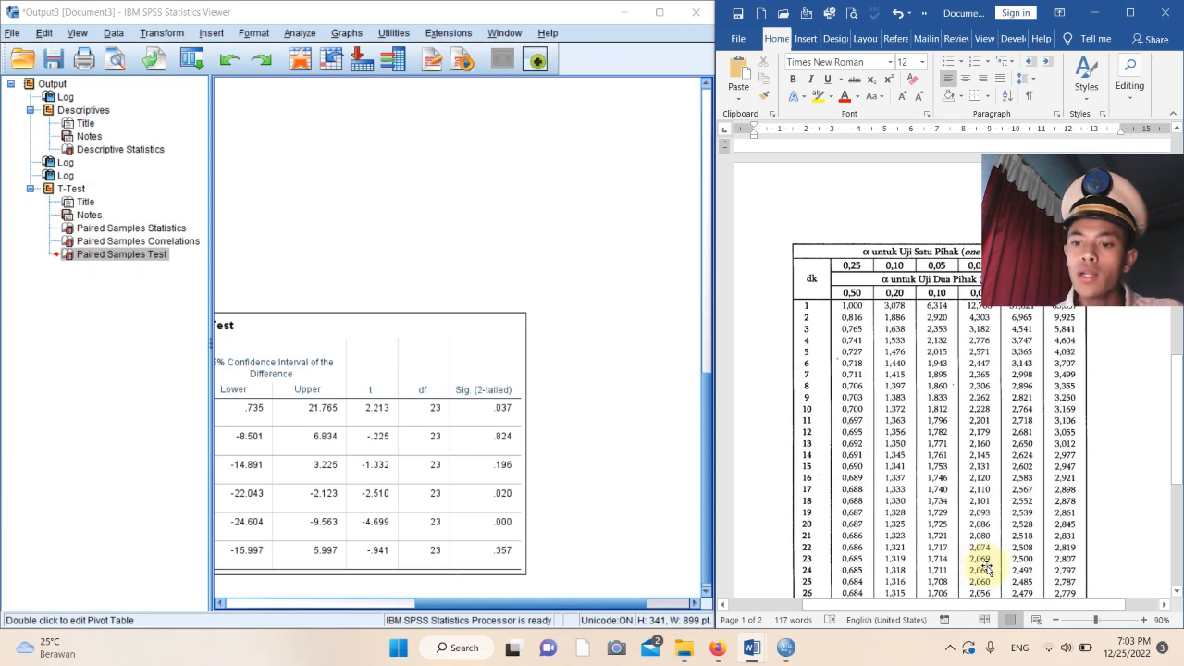
click(528, 462)
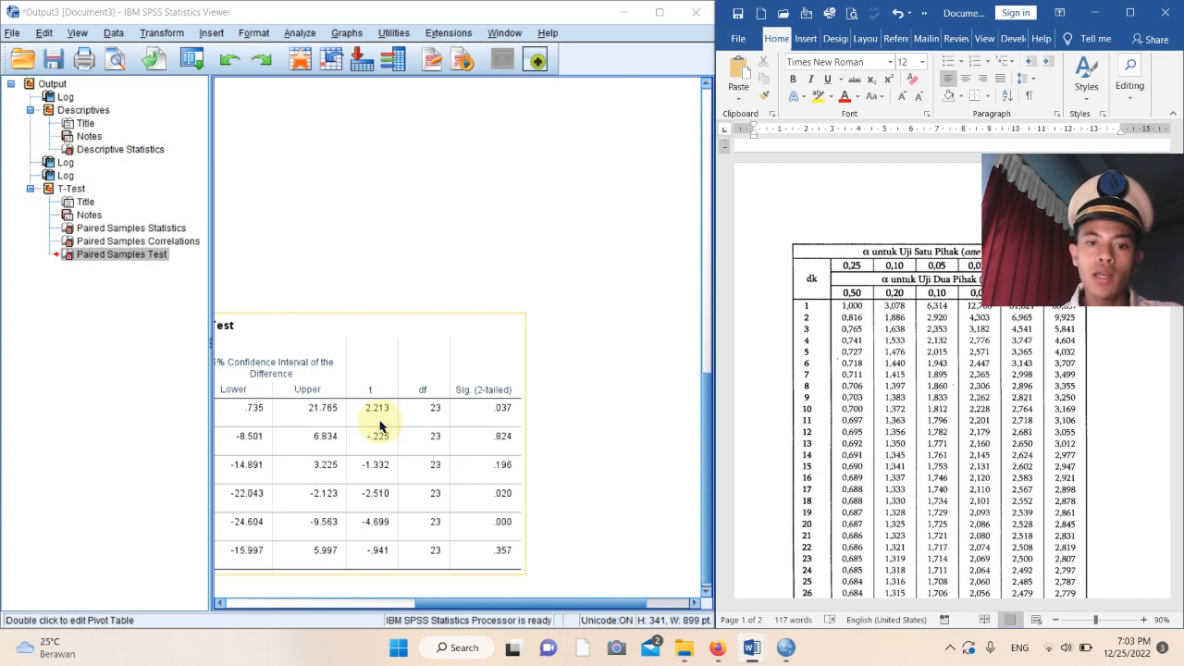
Compare each pair's t value in the Paired Samples Test table with the Uji t tabel rules for rejecting or accepting Ho.
scroll(780, 443, up, 6)
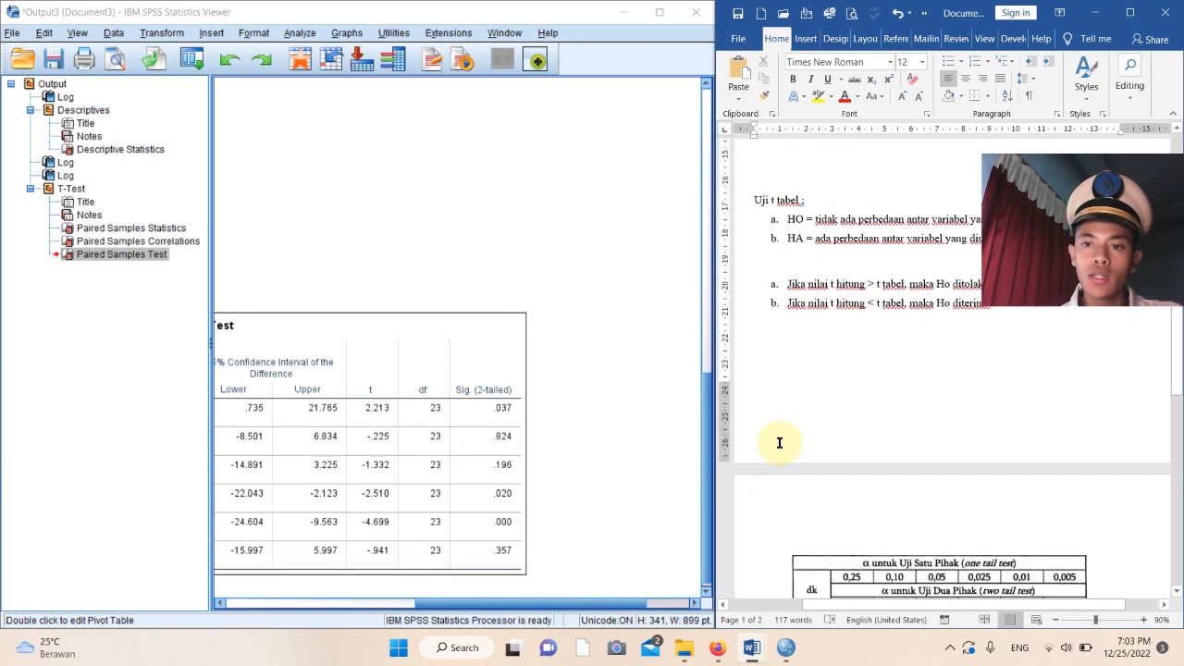
scroll(780, 443, down, 1)
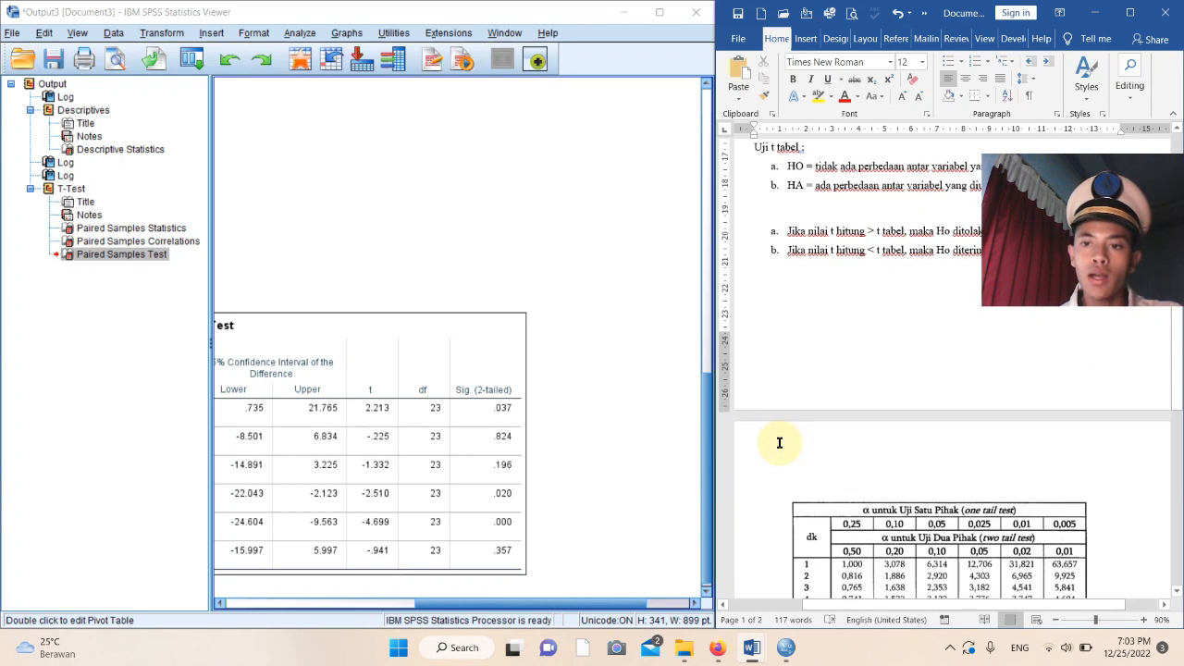
scroll(780, 443, down, 1)
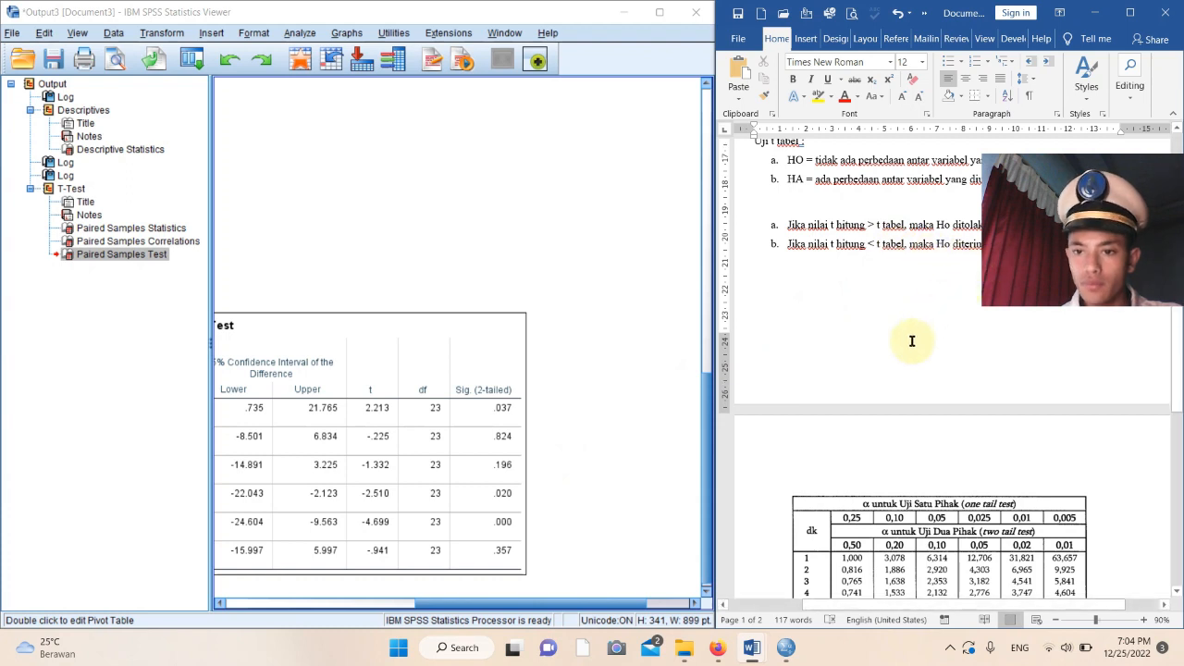
scroll(912, 339, up, 3)
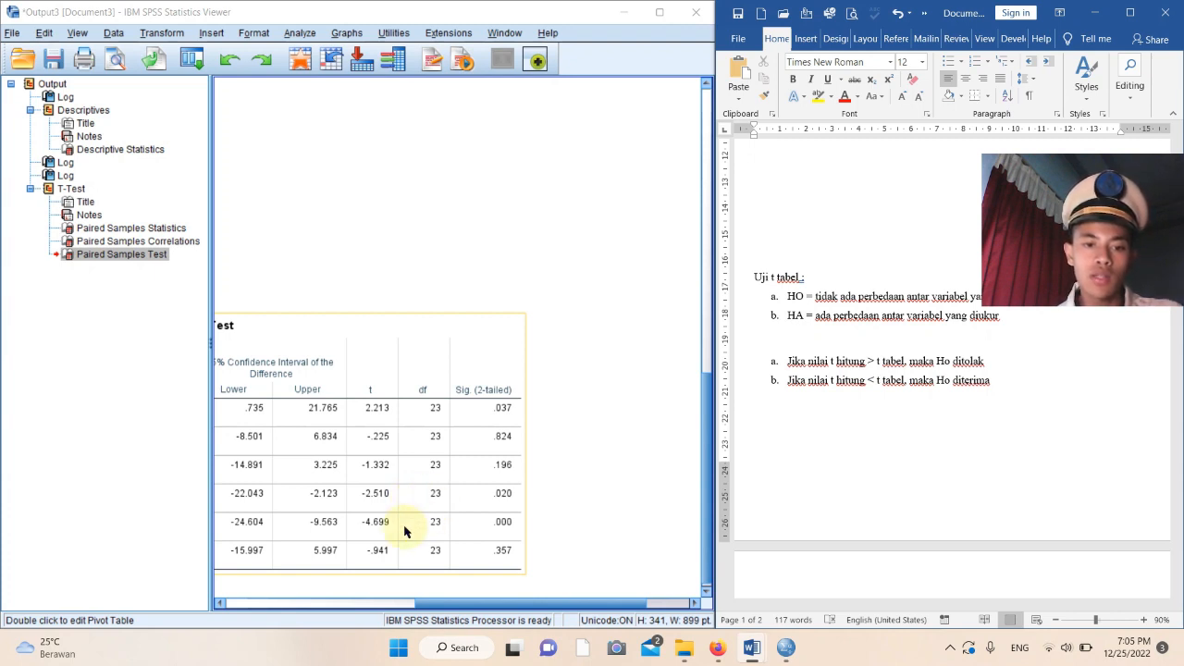
scroll(380, 534, down, 1)
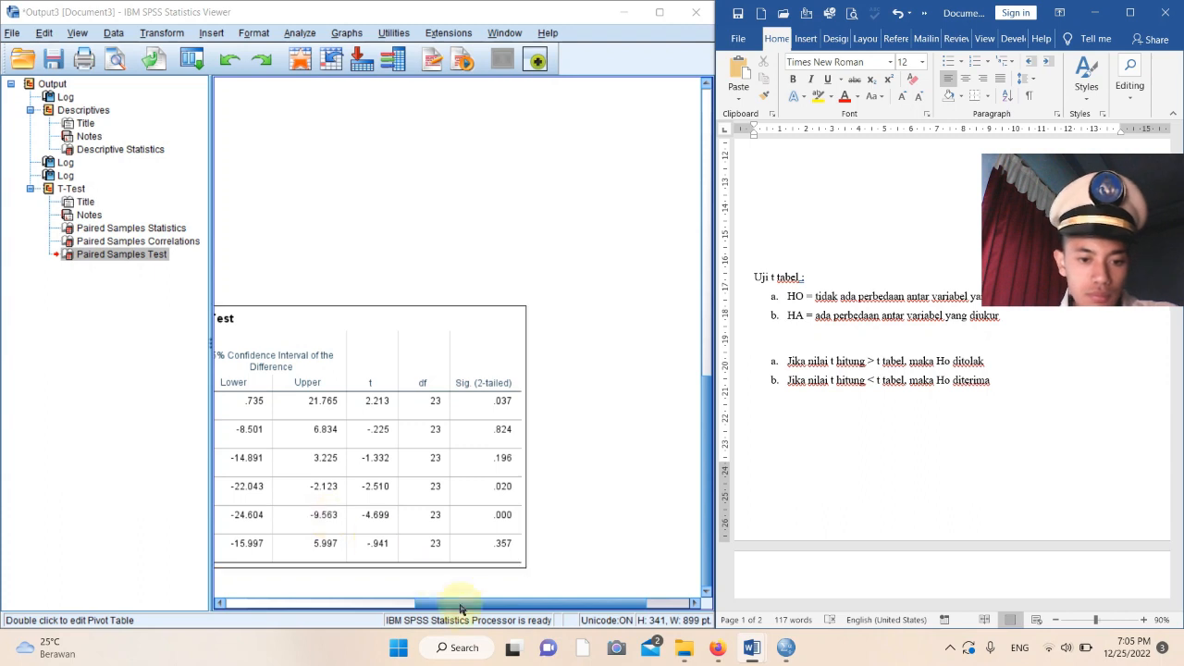
mouse_move(431, 608)
mouse_down()
mouse_move(237, 603)
mouse_move(423, 602)
mouse_up()
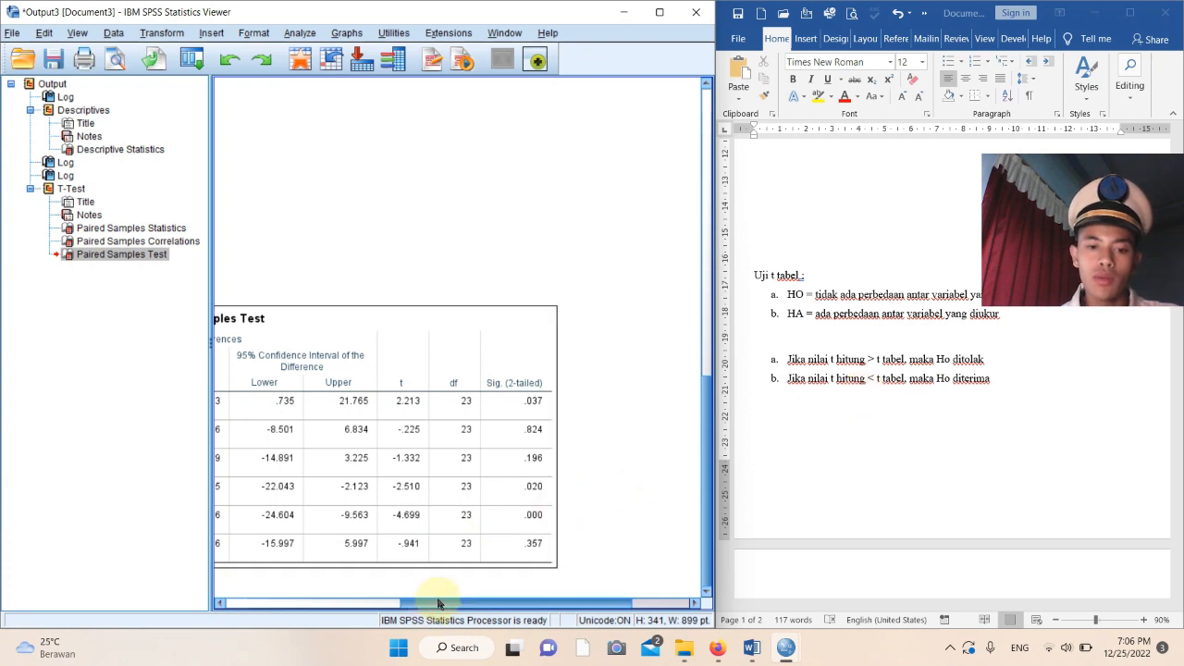
mouse_move(438, 603)
mouse_down()
mouse_move(256, 623)
mouse_move(426, 606)
mouse_up()
click(435, 549)
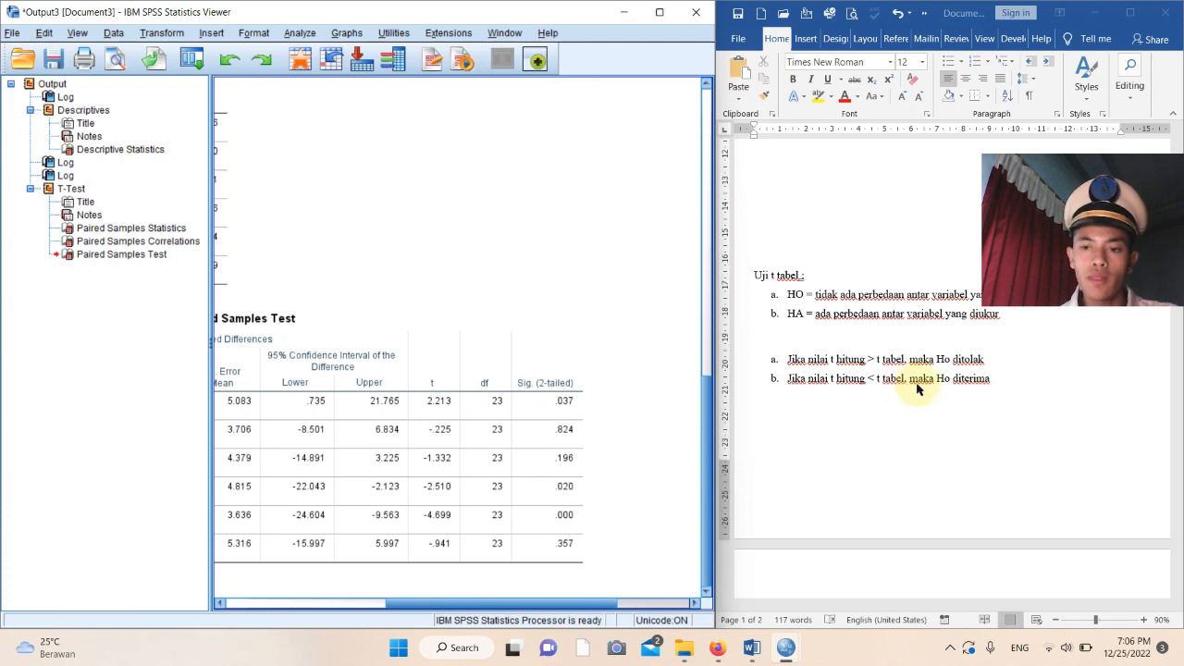
Add the line "Nilai t tabel 2,069" below the t hitung decision rules in the Word notes, checking the value in the t table.
click(1001, 389)
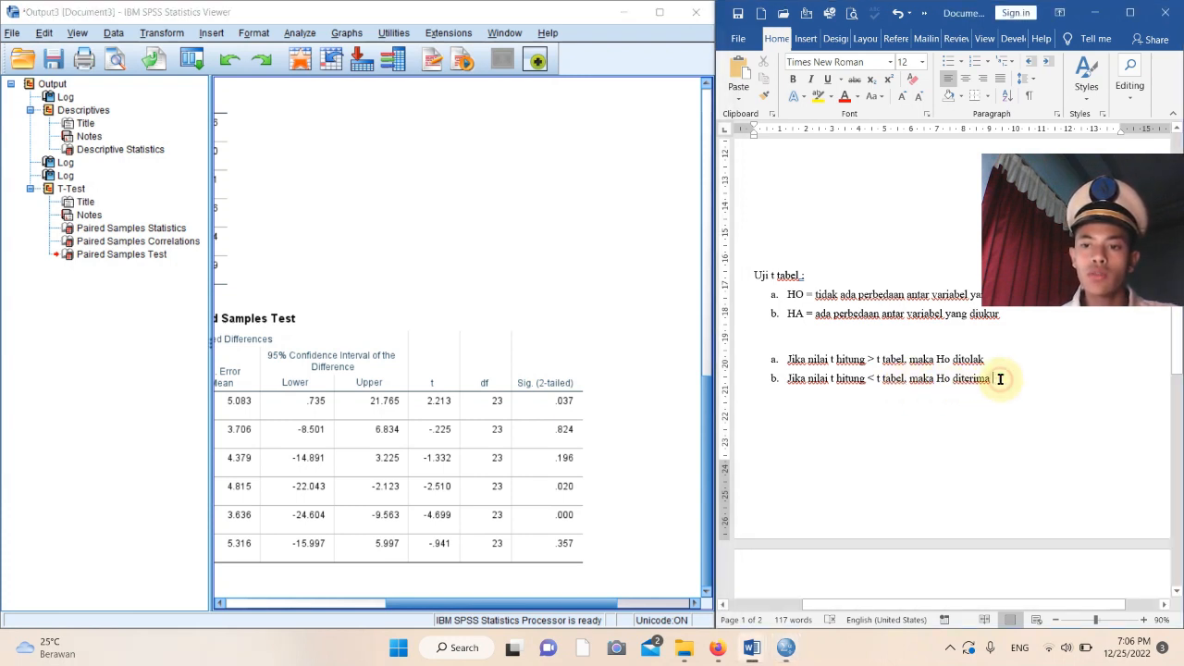
key(Return)
key(BackSpace)
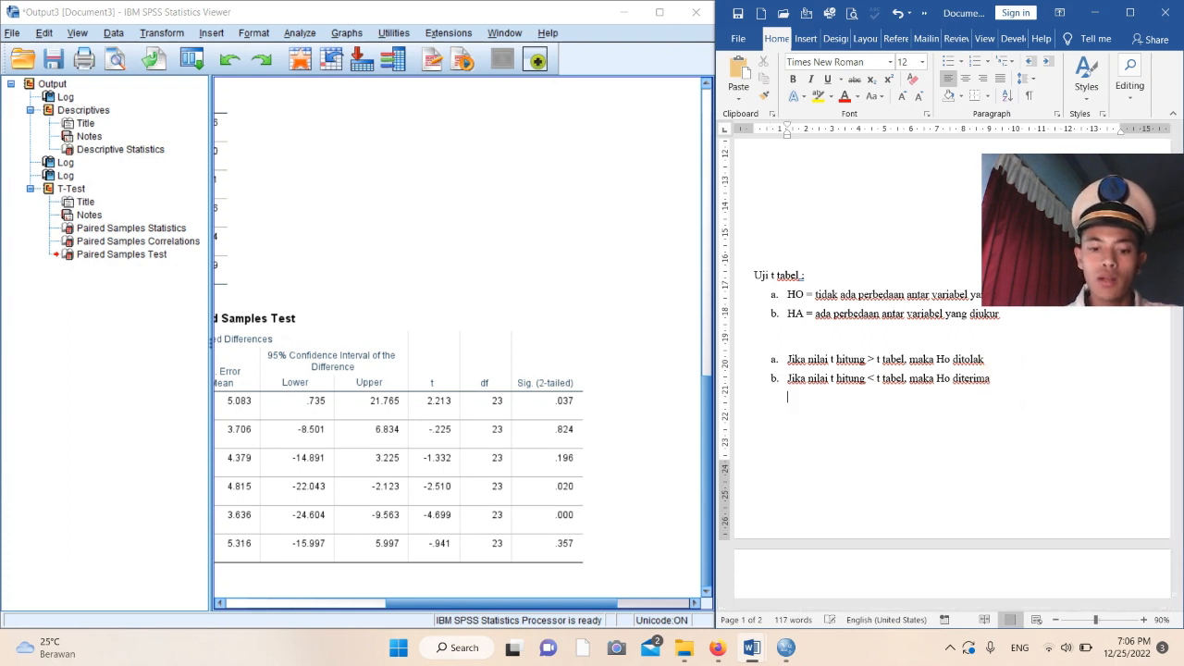
text(Nilai t ta)
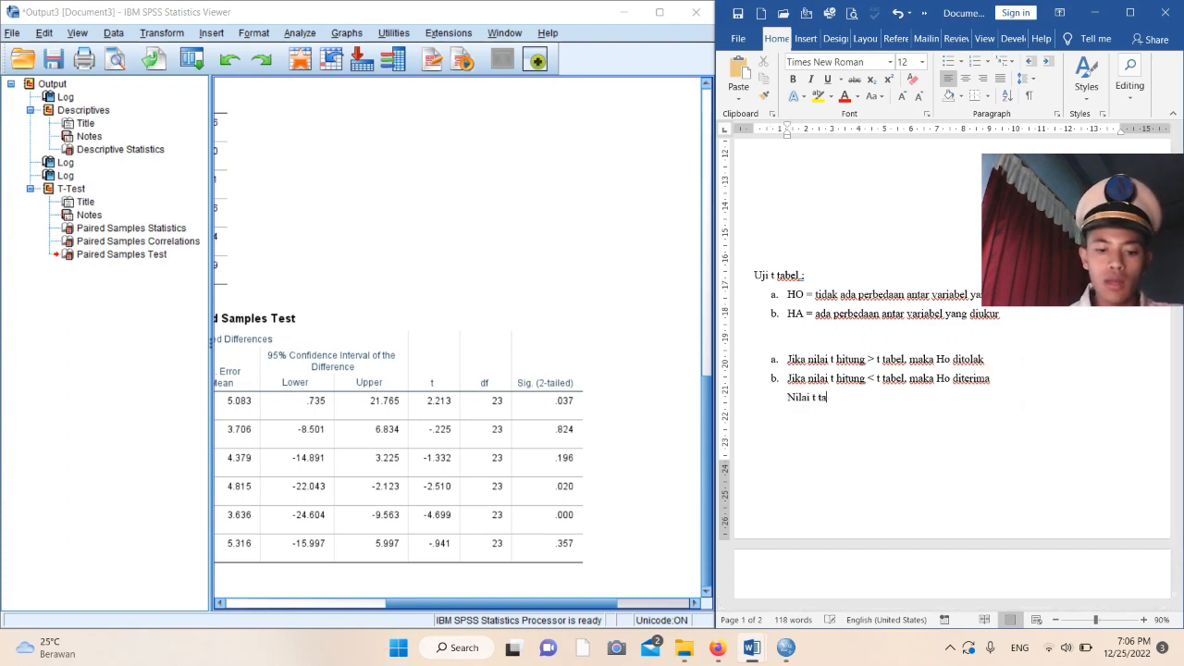
text(bel 2,0)
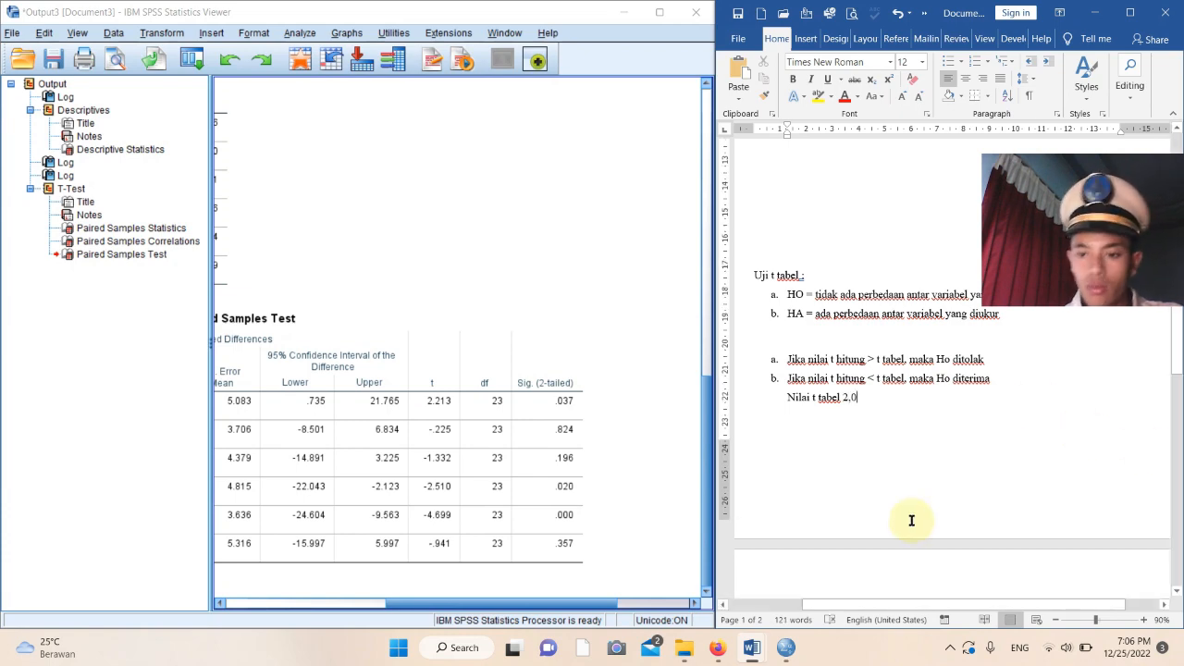
scroll(910, 520, down, 7)
scroll(912, 524, down, 1)
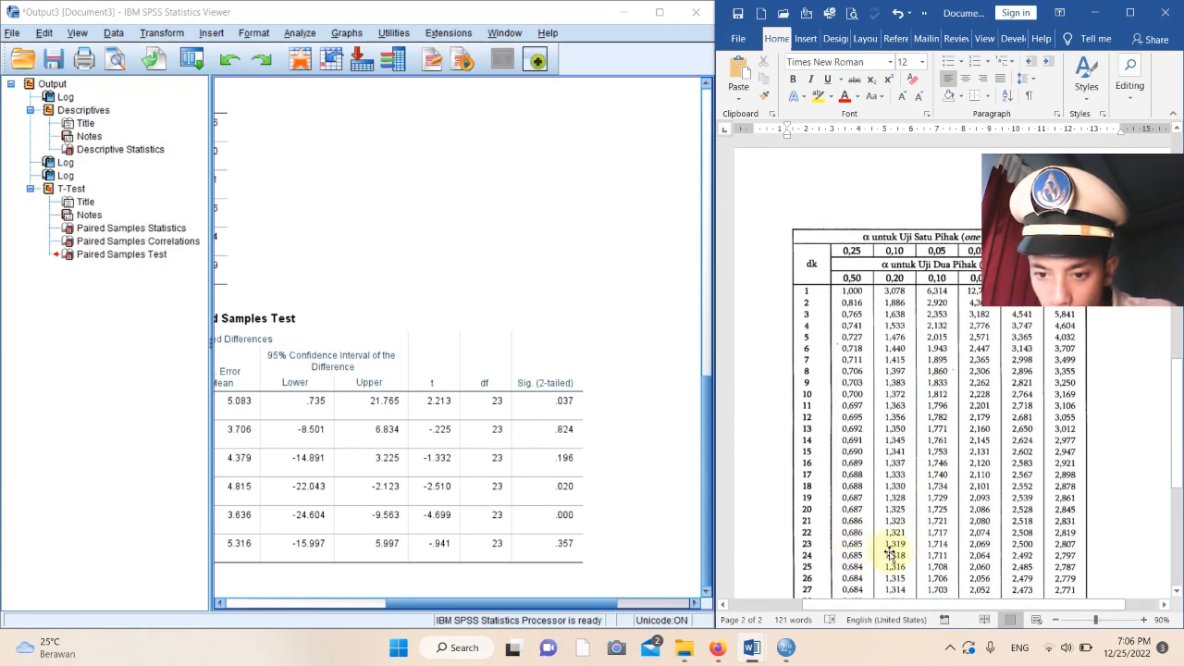
scroll(986, 553, up, 7)
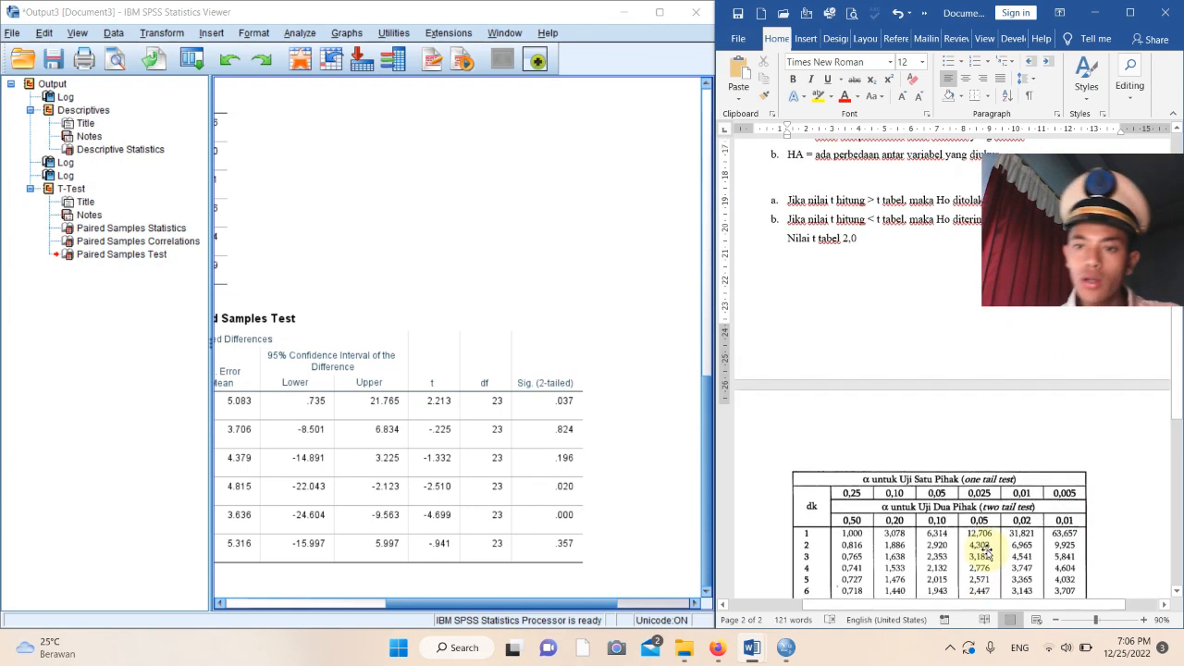
text(69)
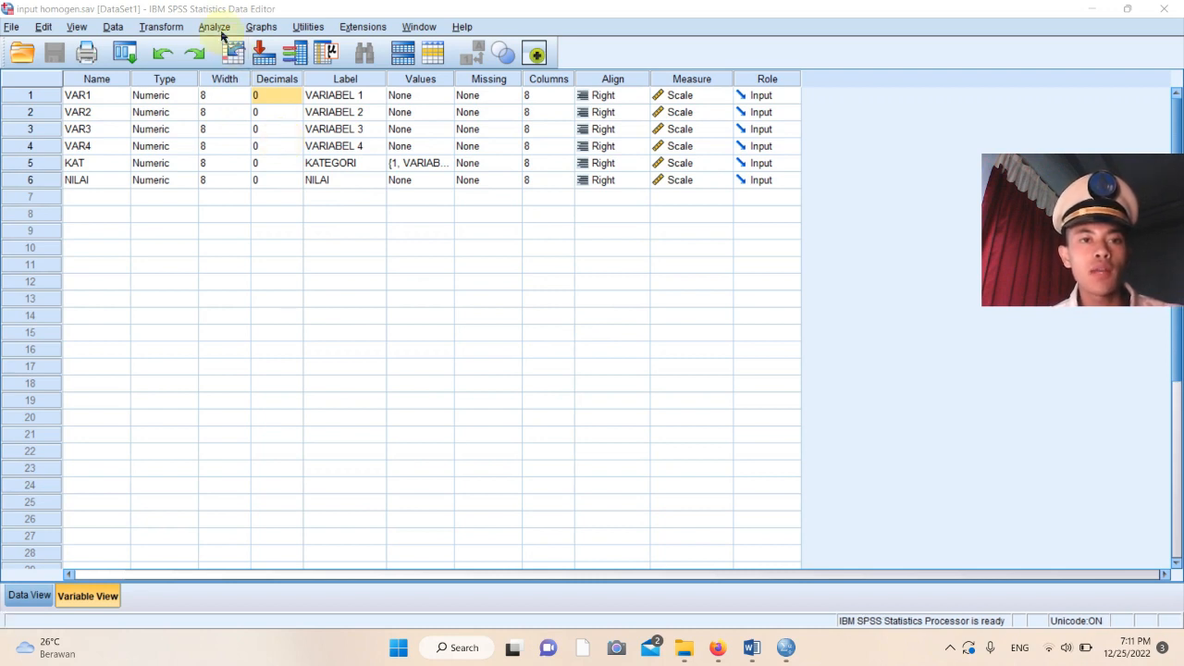
Run a two-tailed Pearson bivariate correlation on VARIABEL 1 through VARIABEL 4 with significant correlations flagged.
click(216, 28)
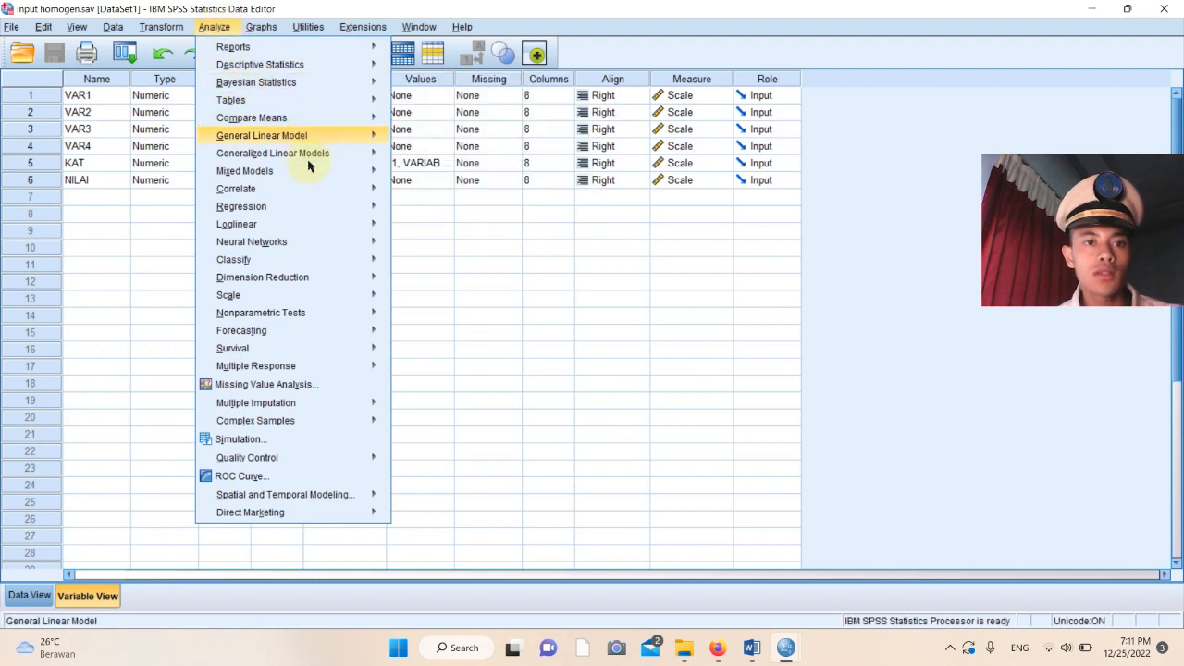
mouse_move(309, 191)
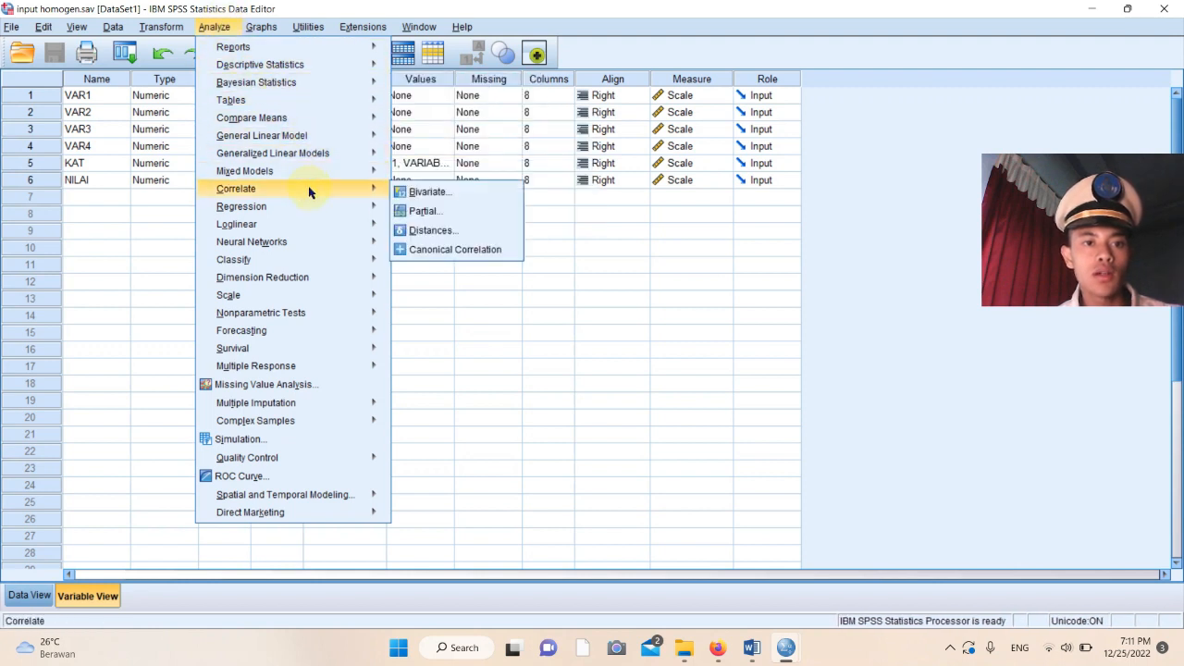
click(431, 200)
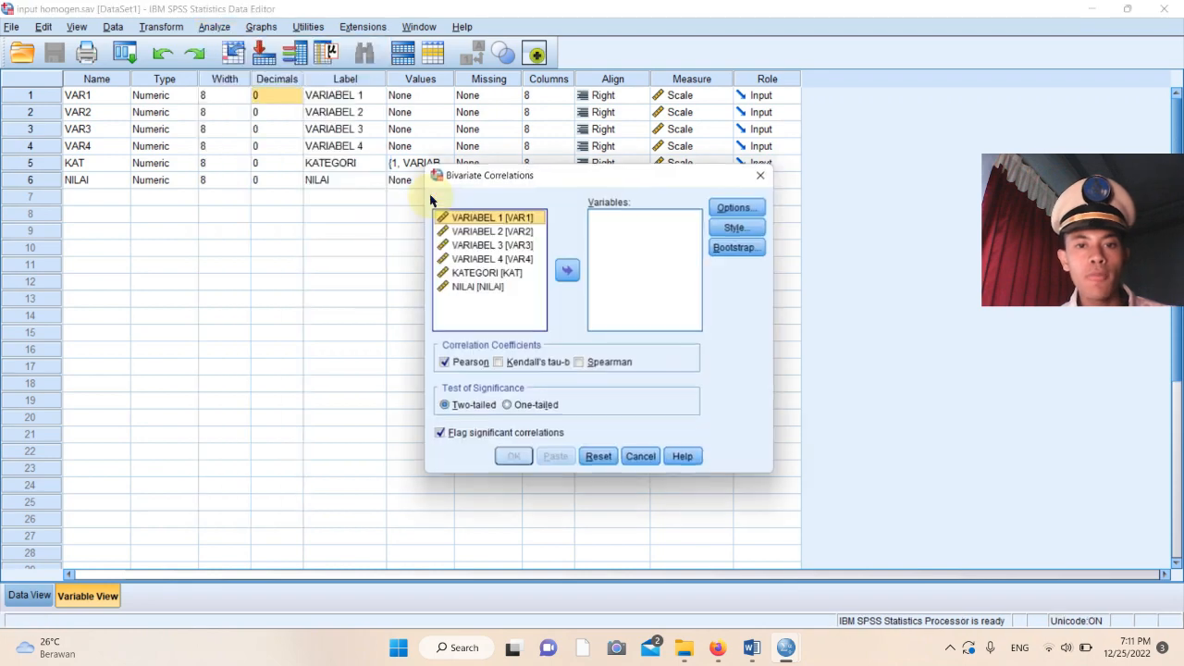
drag(489, 232, 516, 260)
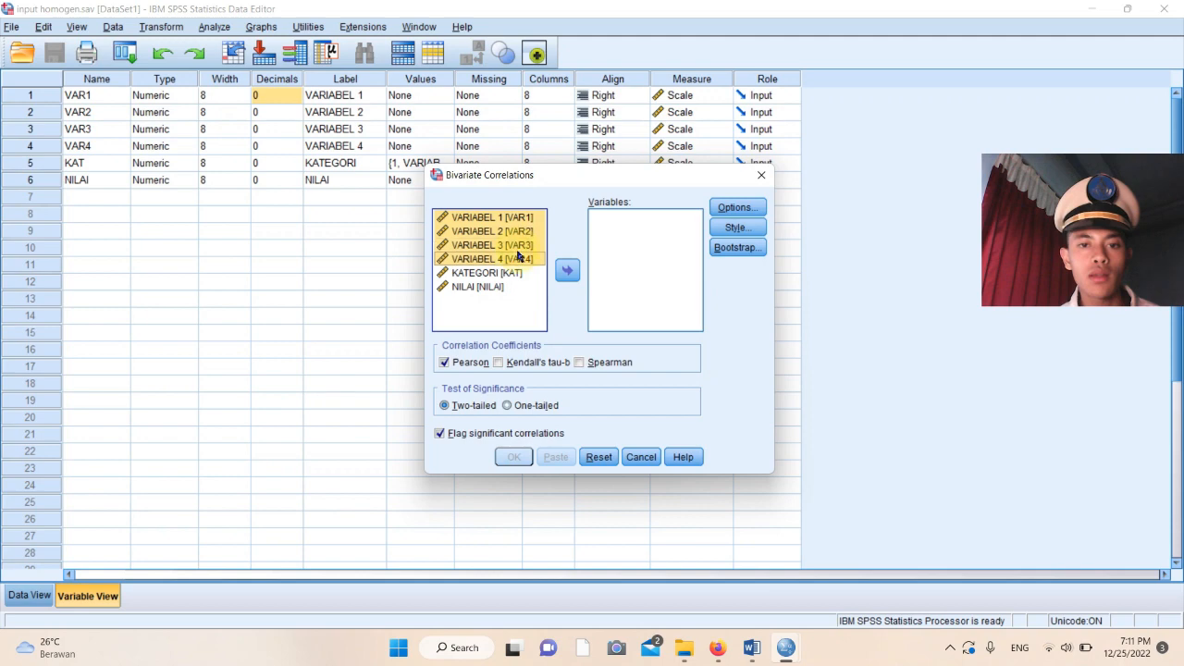
click(566, 268)
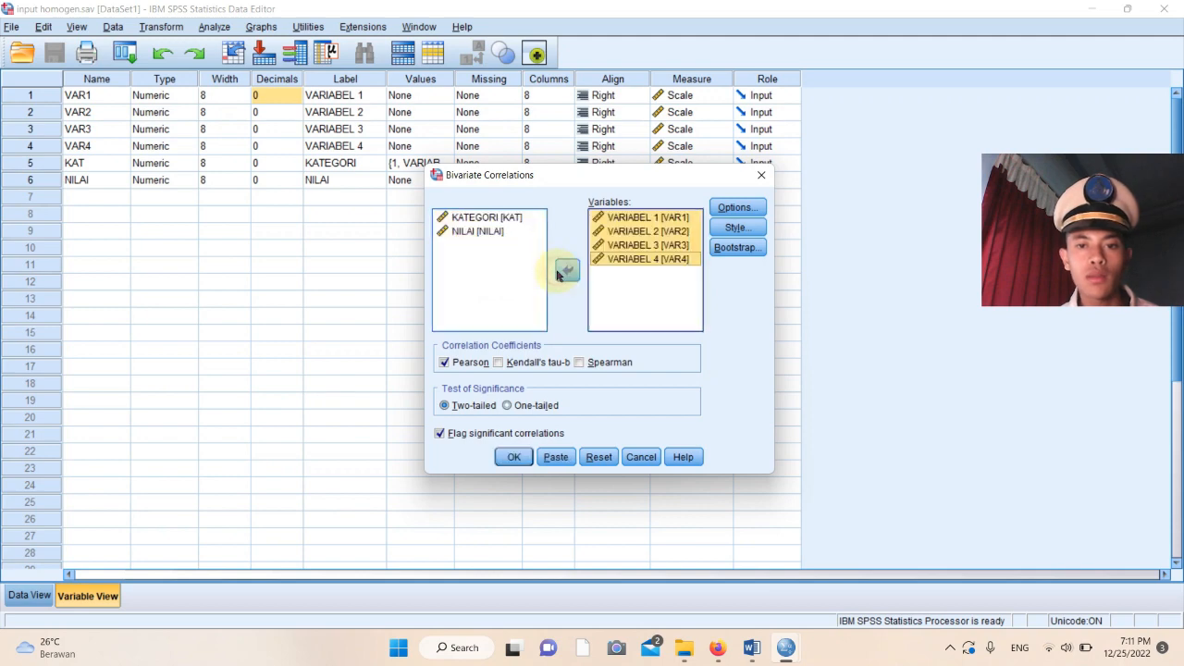
click(737, 208)
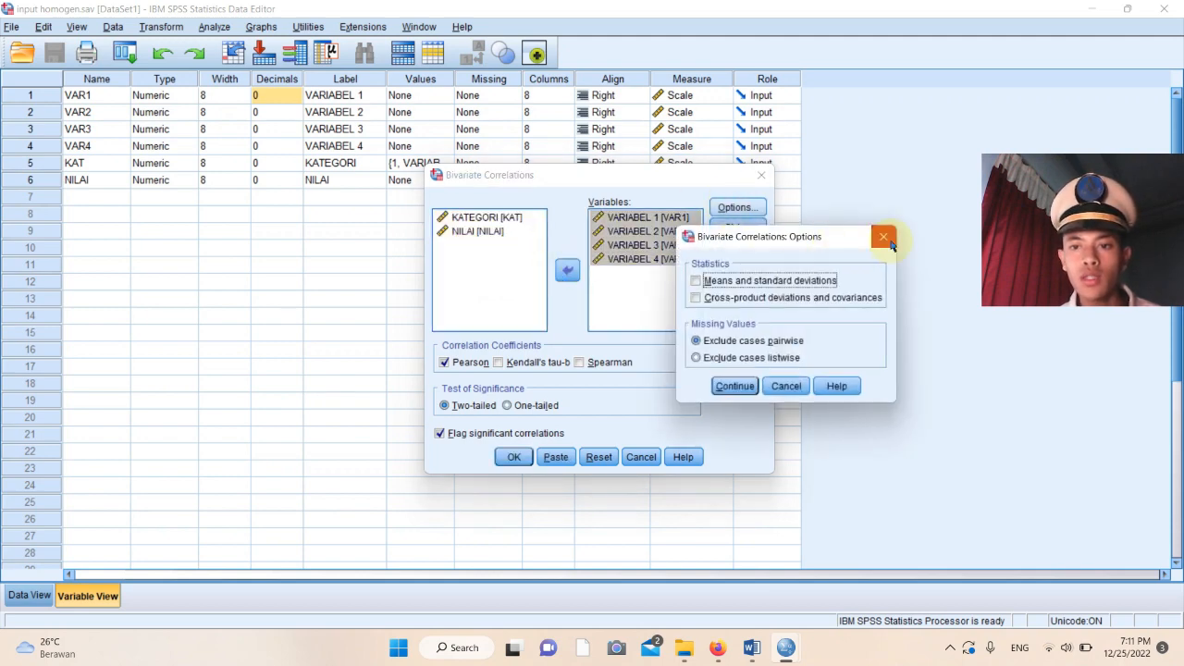
click(884, 238)
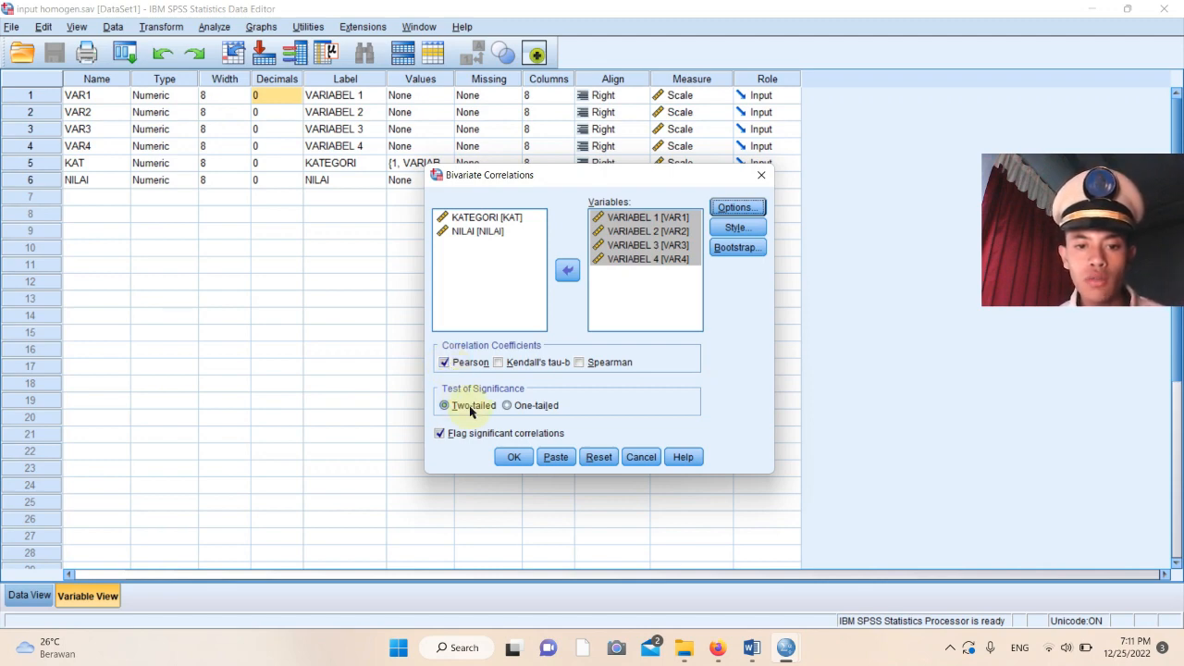
click(515, 457)
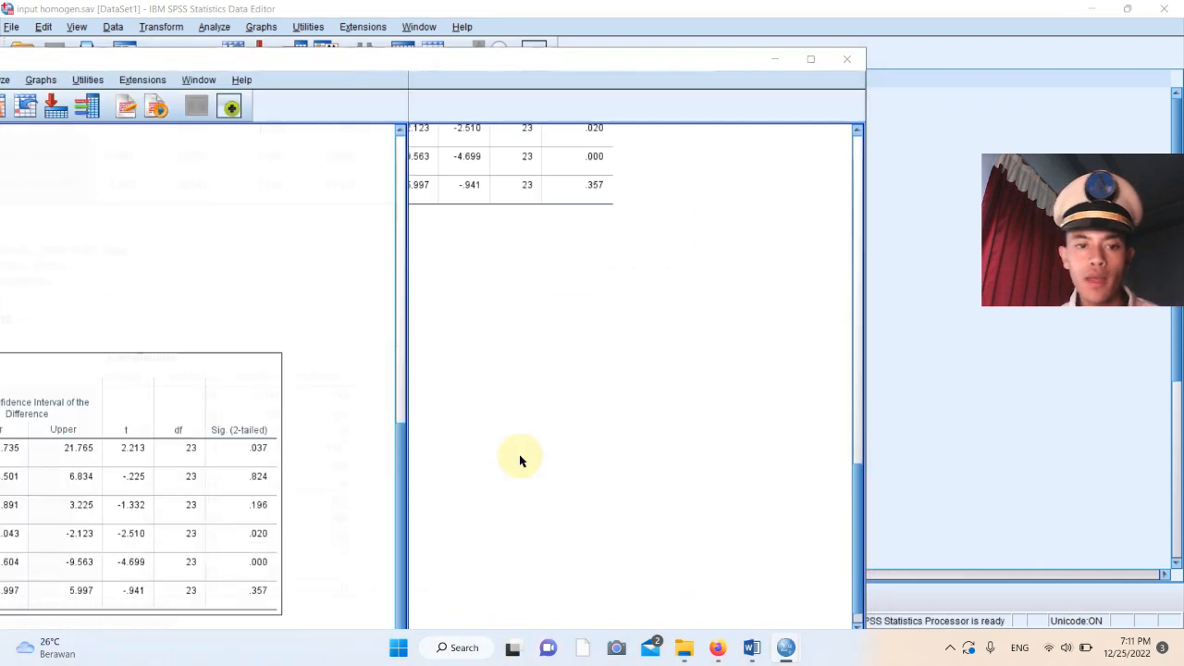
Bring up the Correlations table in the output viewer and place it side by side with the Document2 Word notes.
scroll(520, 460, up, 3)
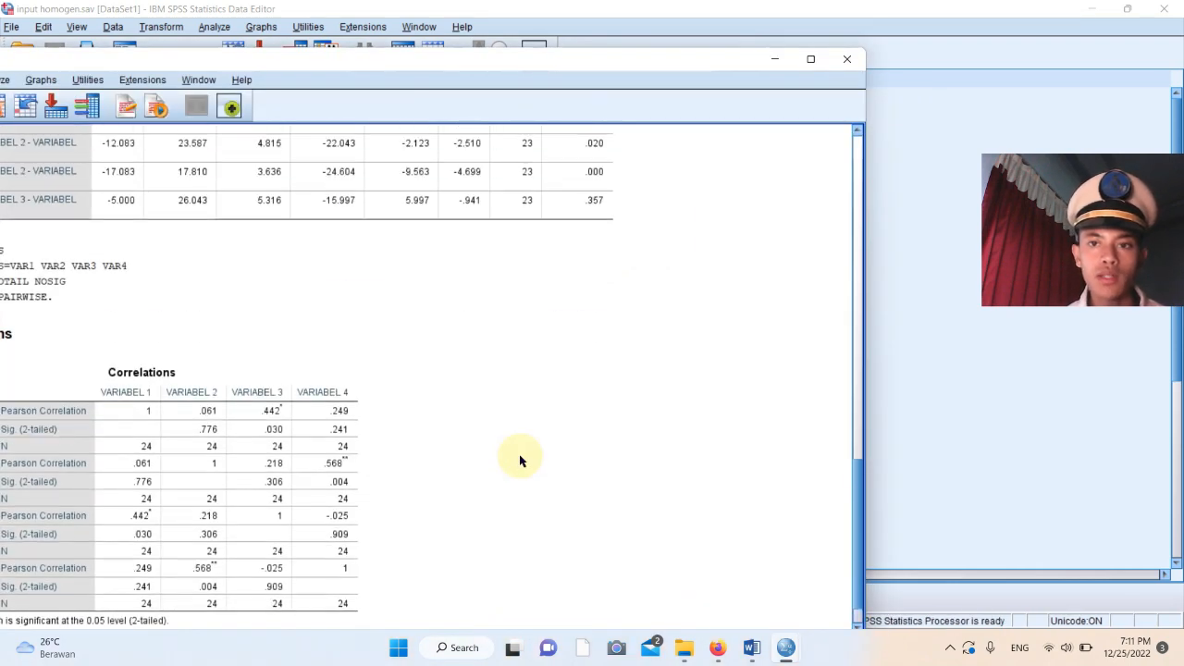
click(810, 61)
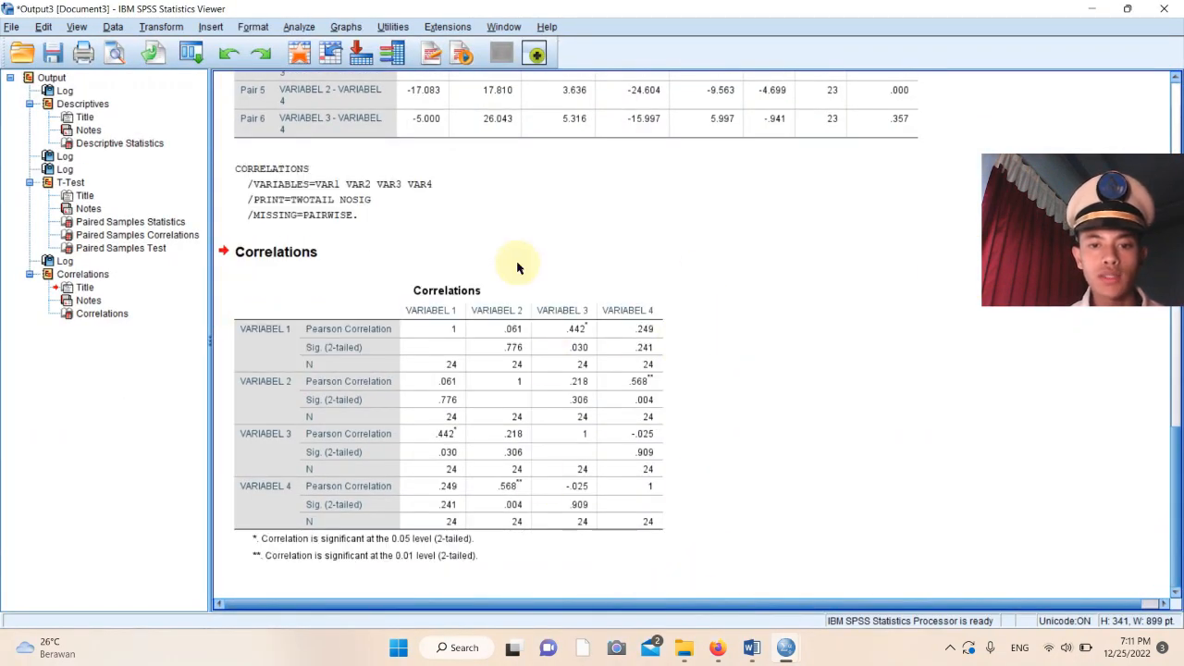
click(364, 289)
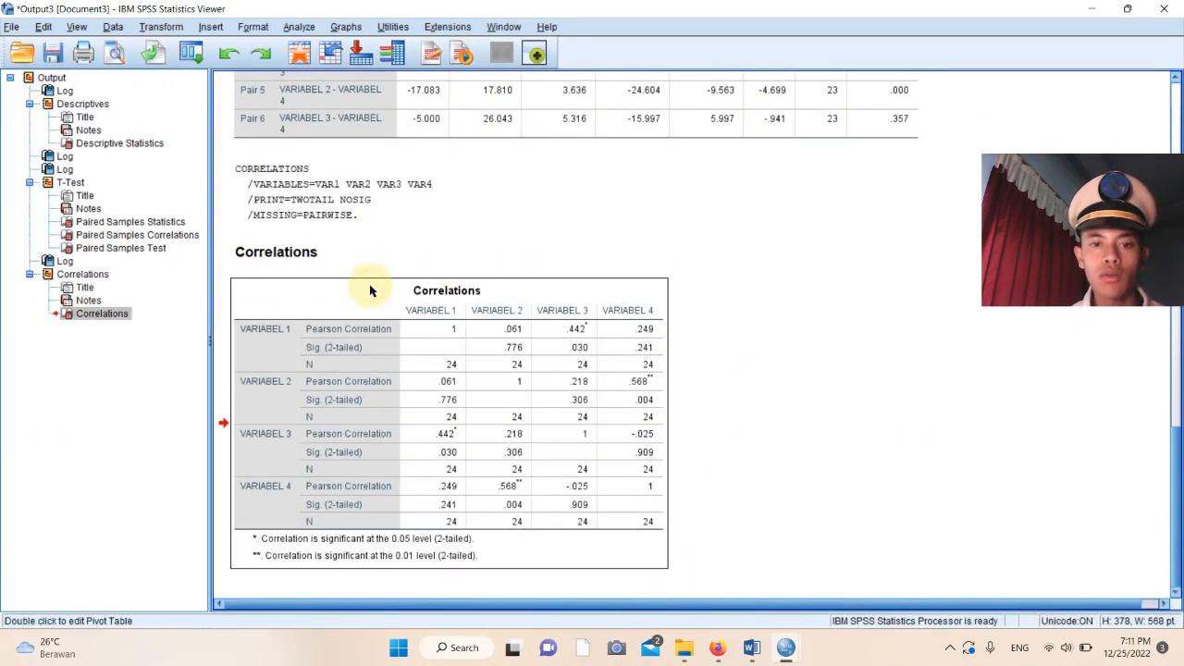
mouse_move(1126, 9)
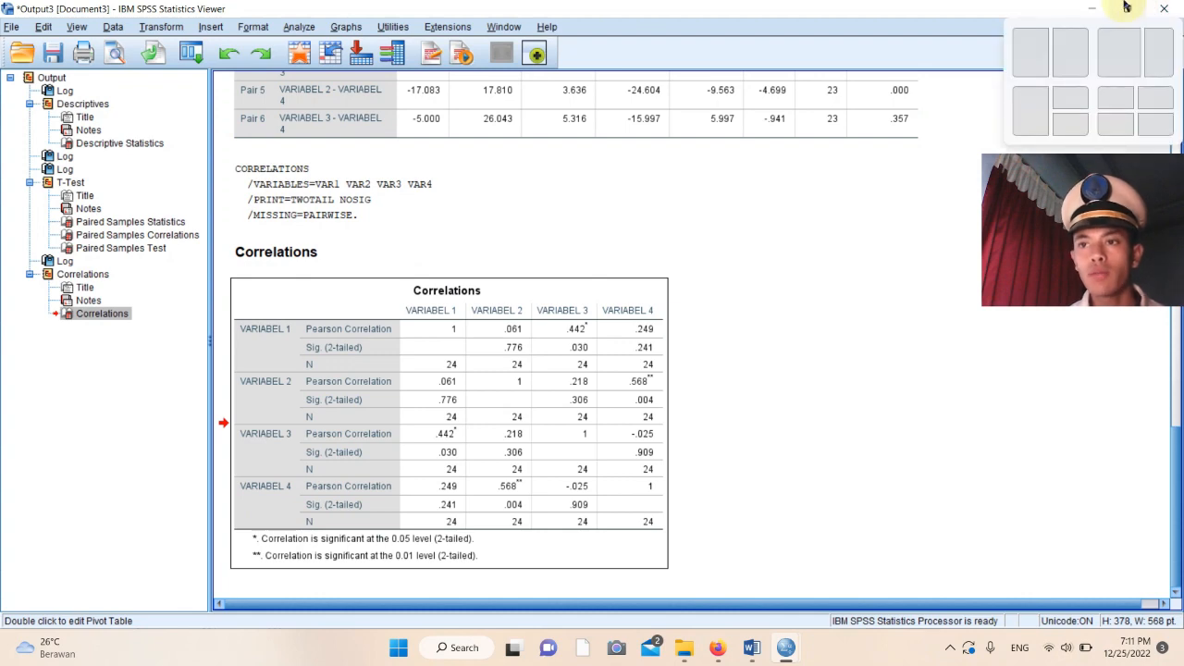
click(1035, 53)
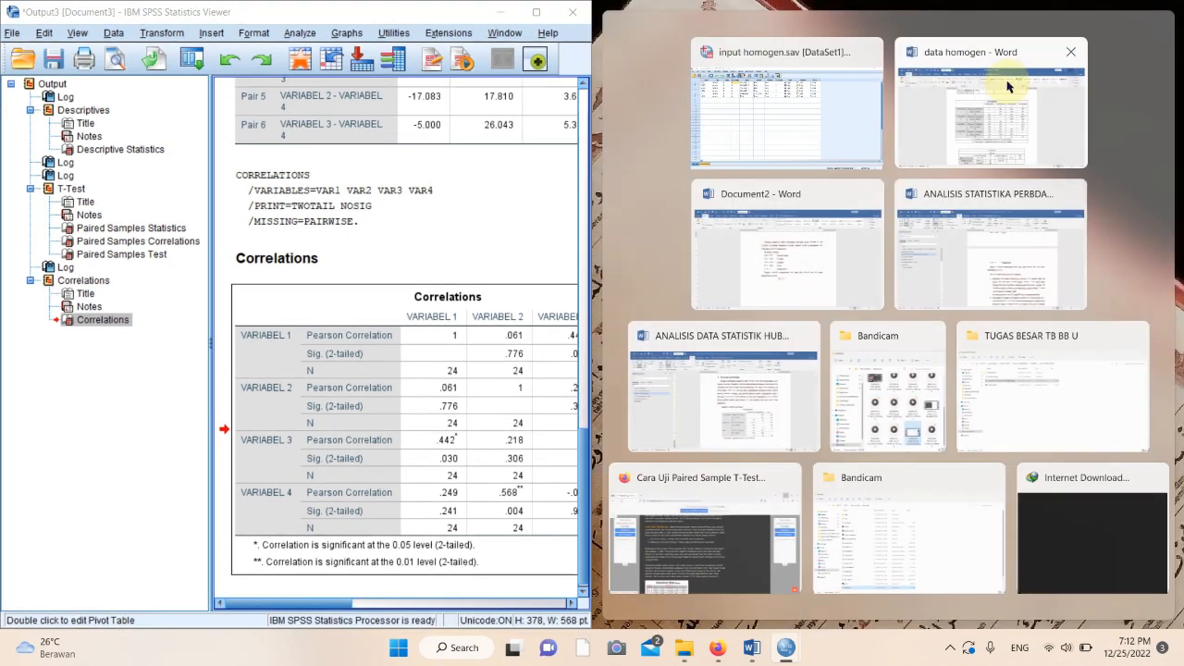
click(848, 248)
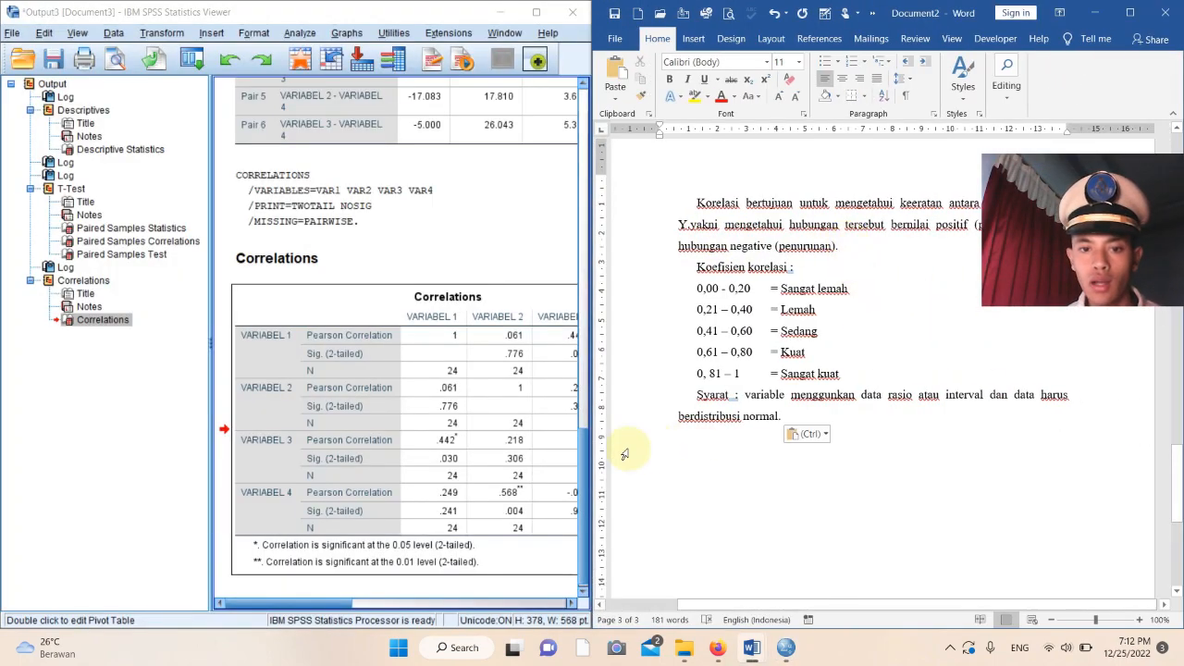
click(339, 605)
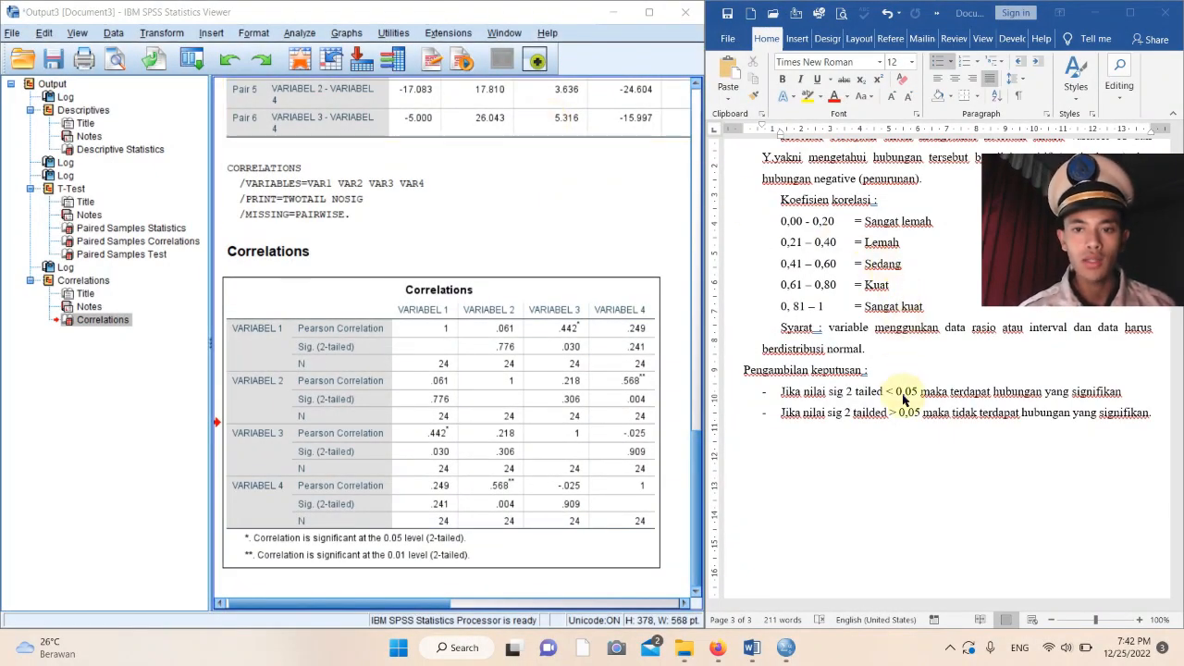
Read the correlation purpose, Koefisien korelasi ranges, data requirement and Pengambilan keputusan rules in the Word notes.
scroll(903, 400, up, 4)
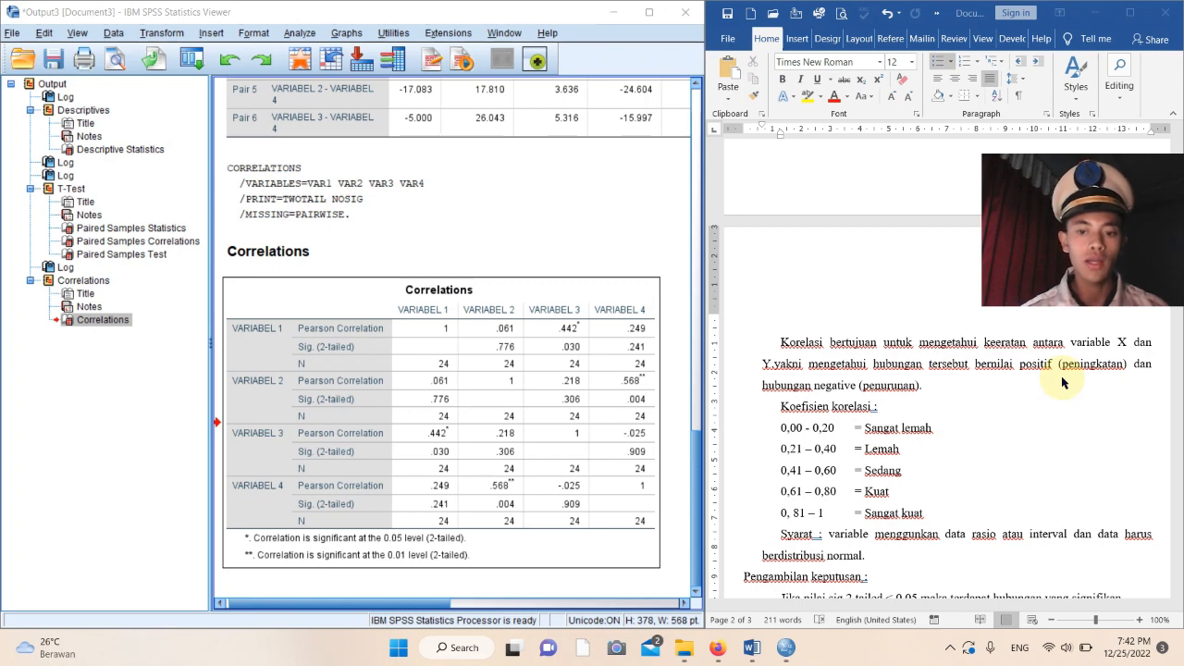
scroll(1061, 375, down, 1)
scroll(1061, 381, down, 1)
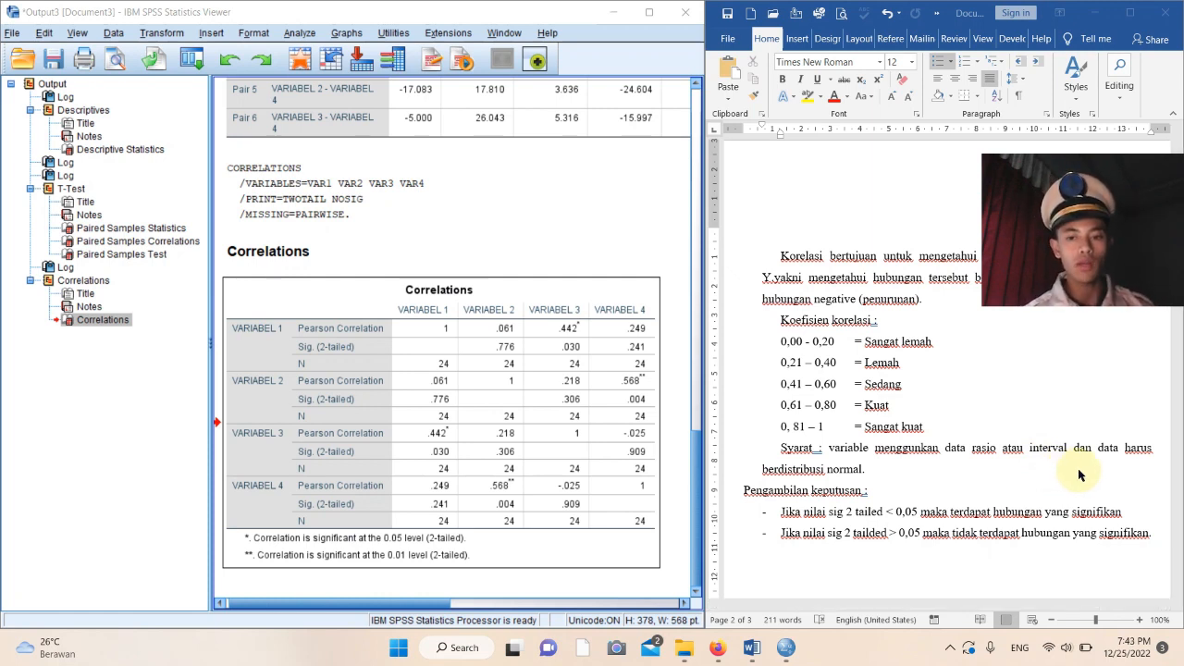
scroll(1023, 474, down, 3)
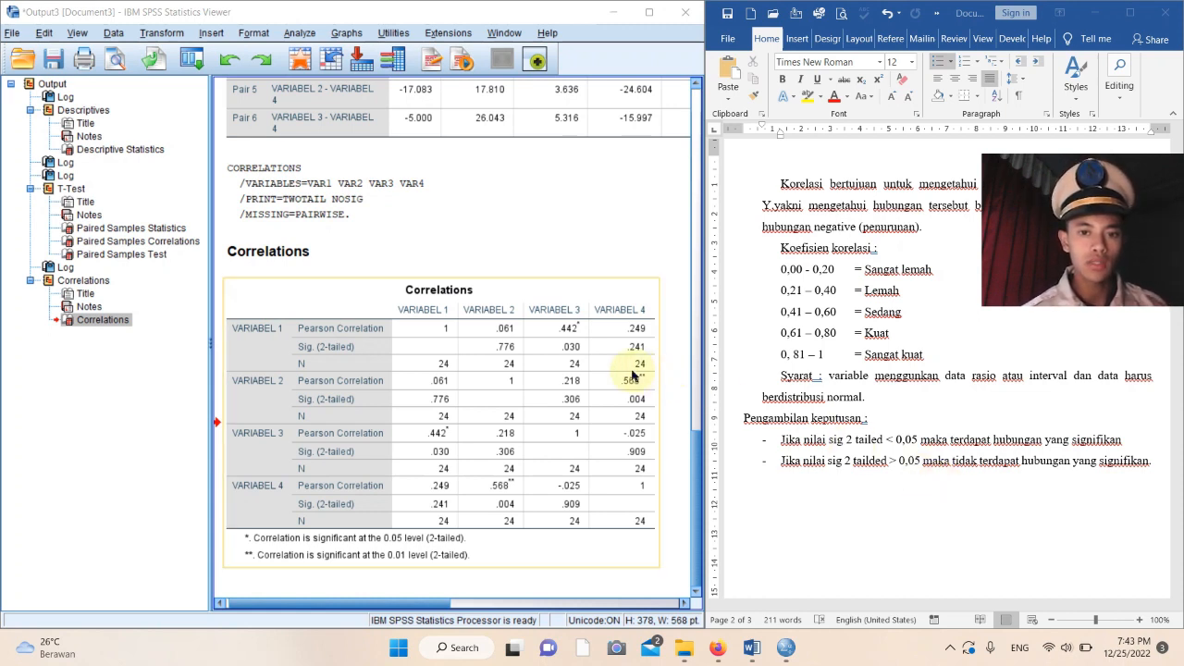
Compare each variable pair's Pearson Correlation value in the Correlations table with the Koefisien korelasi strength ranges.
click(598, 296)
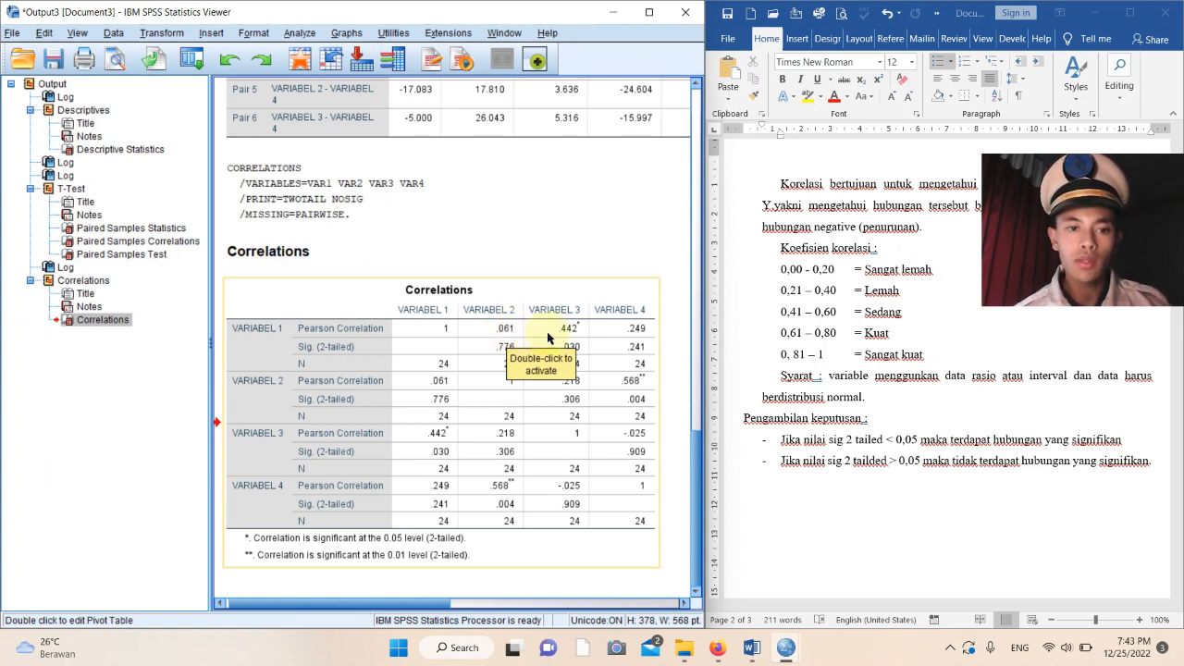
click(548, 336)
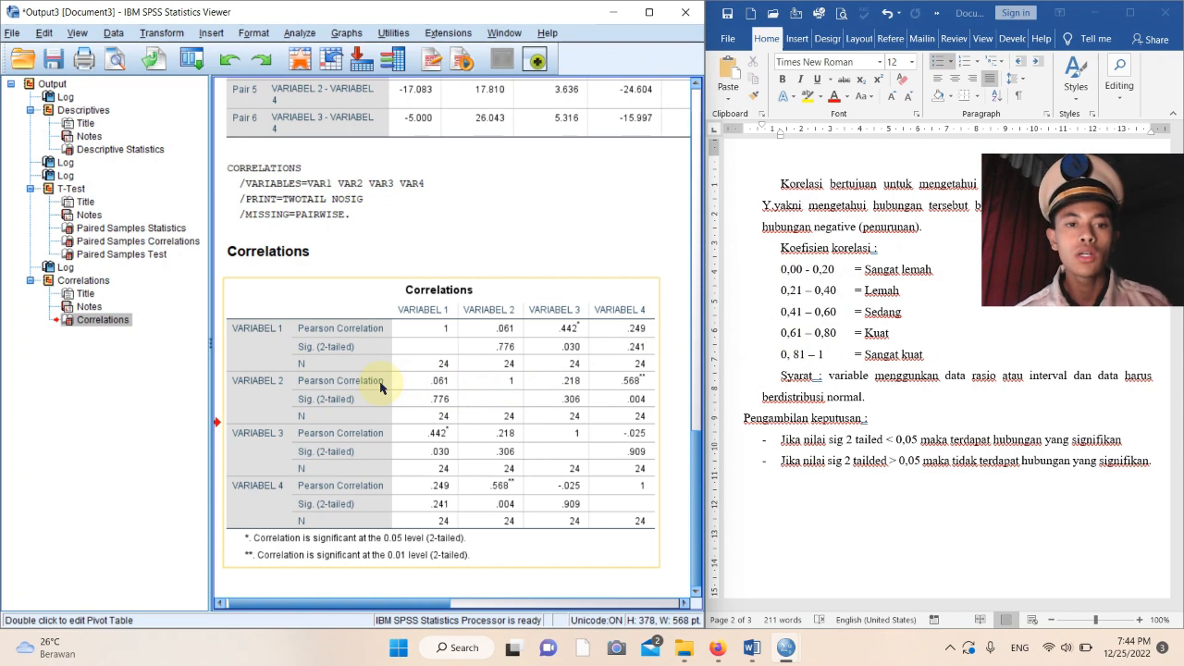
click(544, 390)
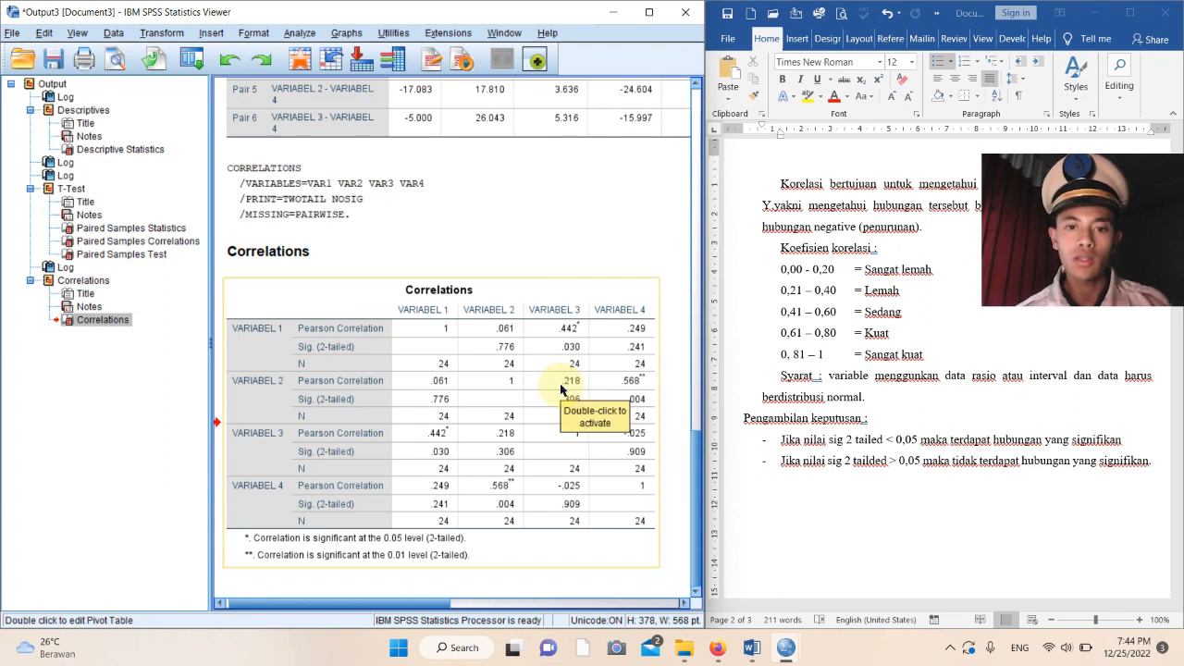
click(564, 386)
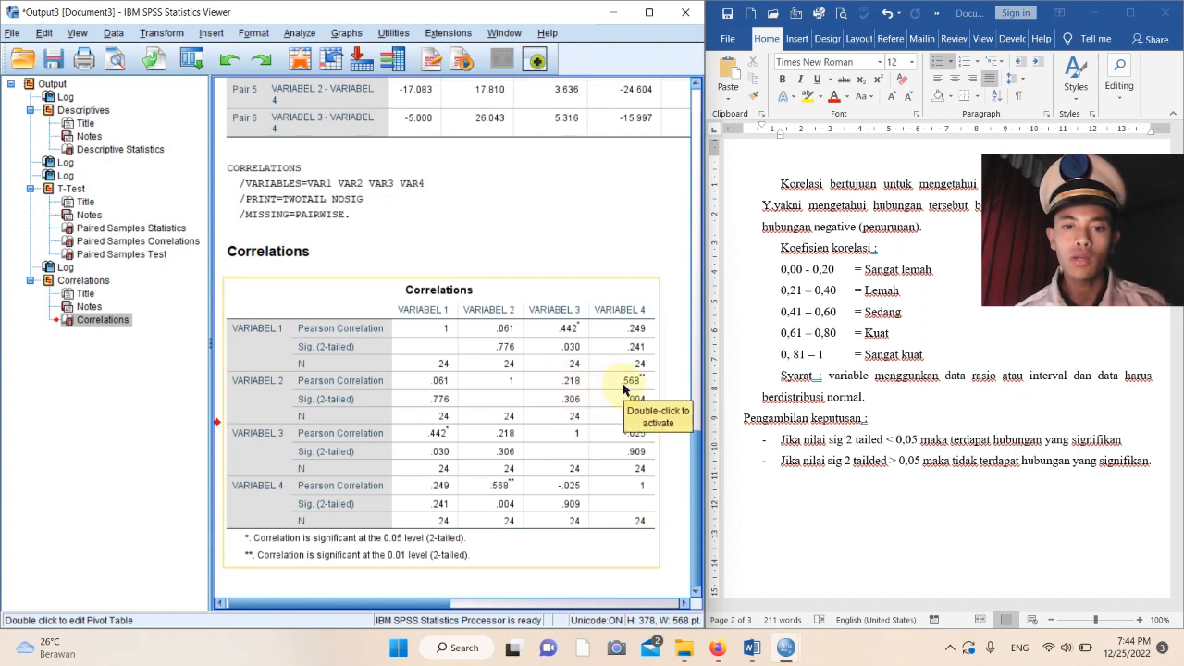
click(624, 389)
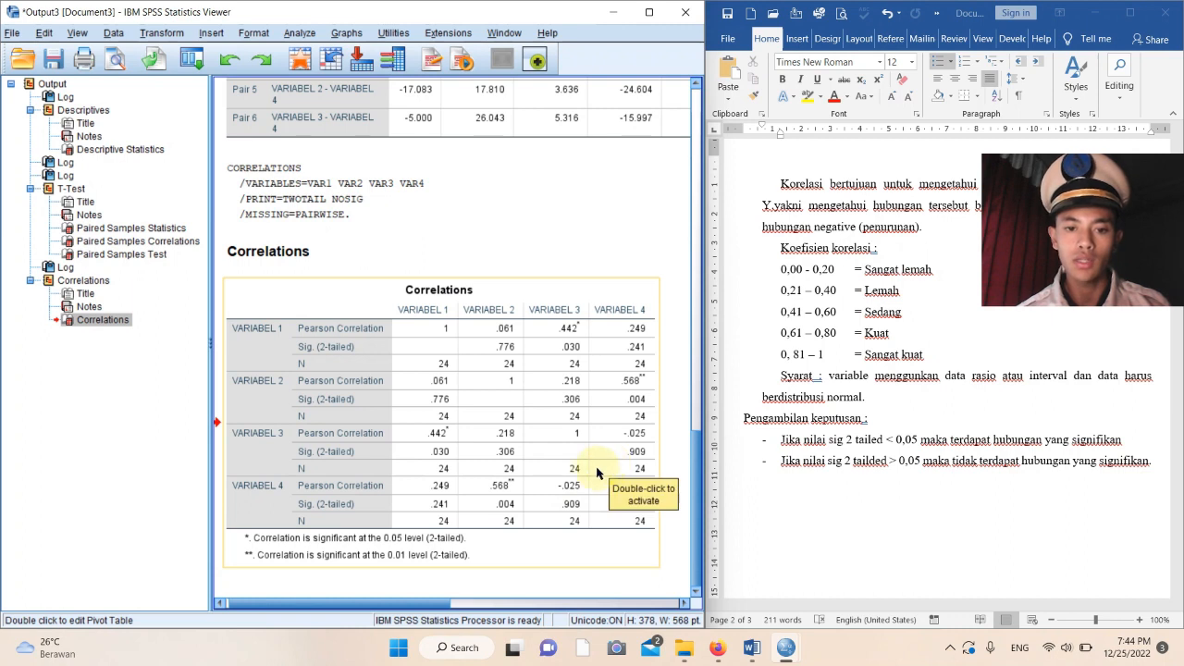
click(648, 438)
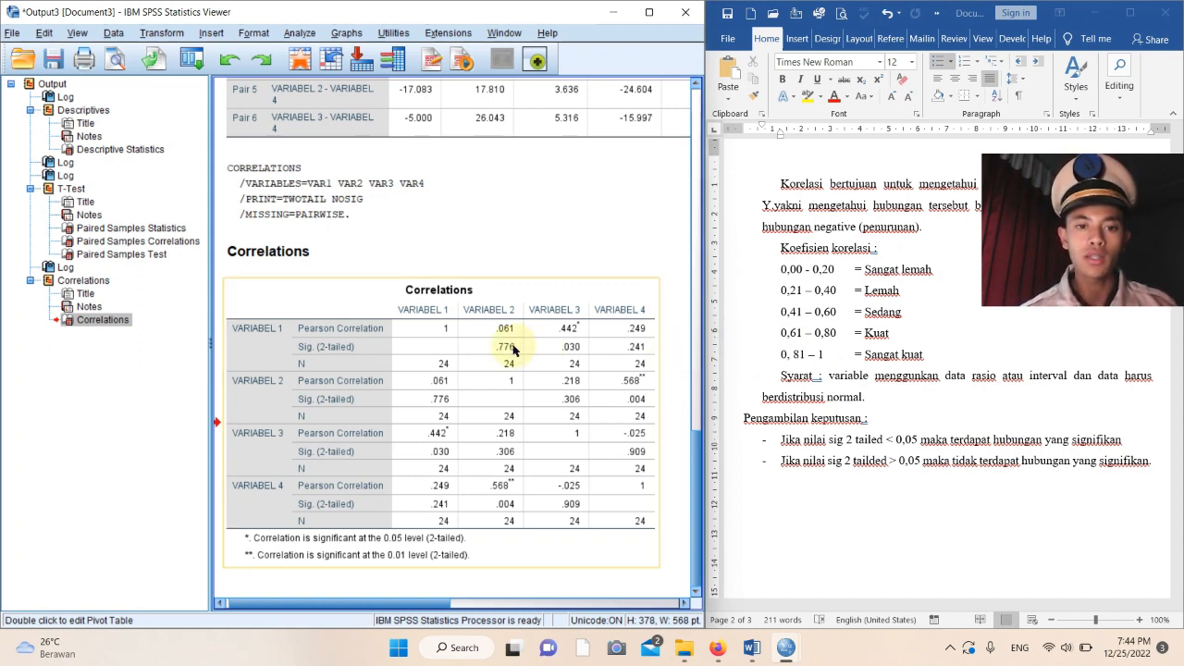
click(636, 442)
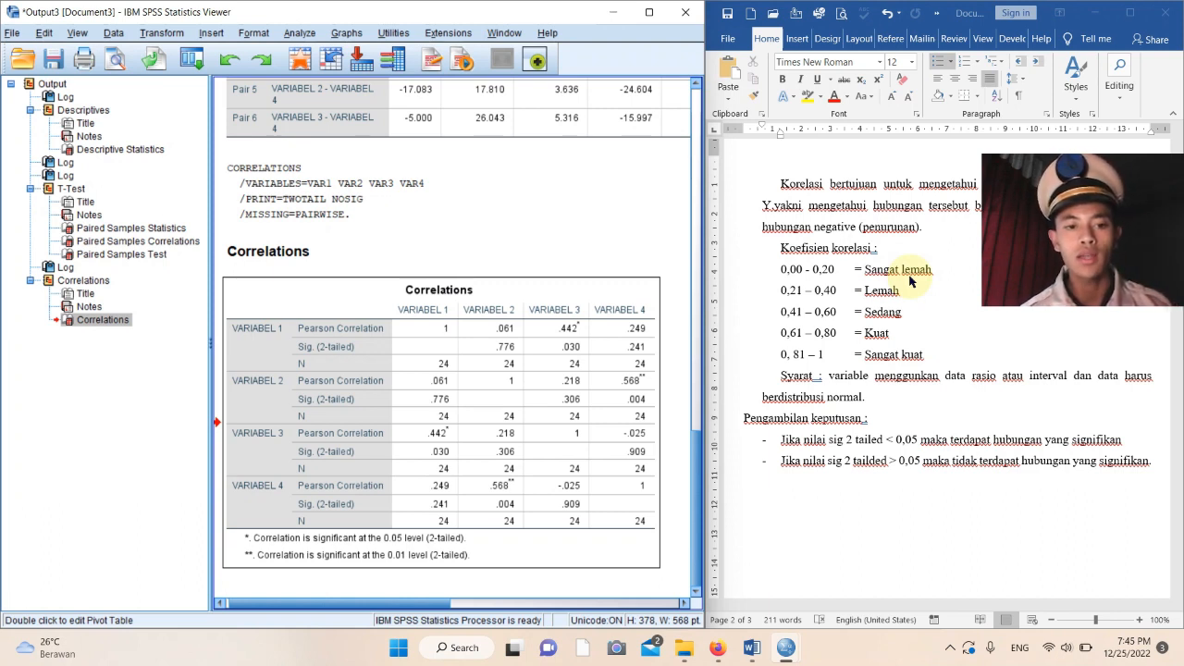
Compare each variable pair's Sig. (2-tailed) value in the Correlations table with the 0,05 rule under Pengambilan keputusan.
click(430, 399)
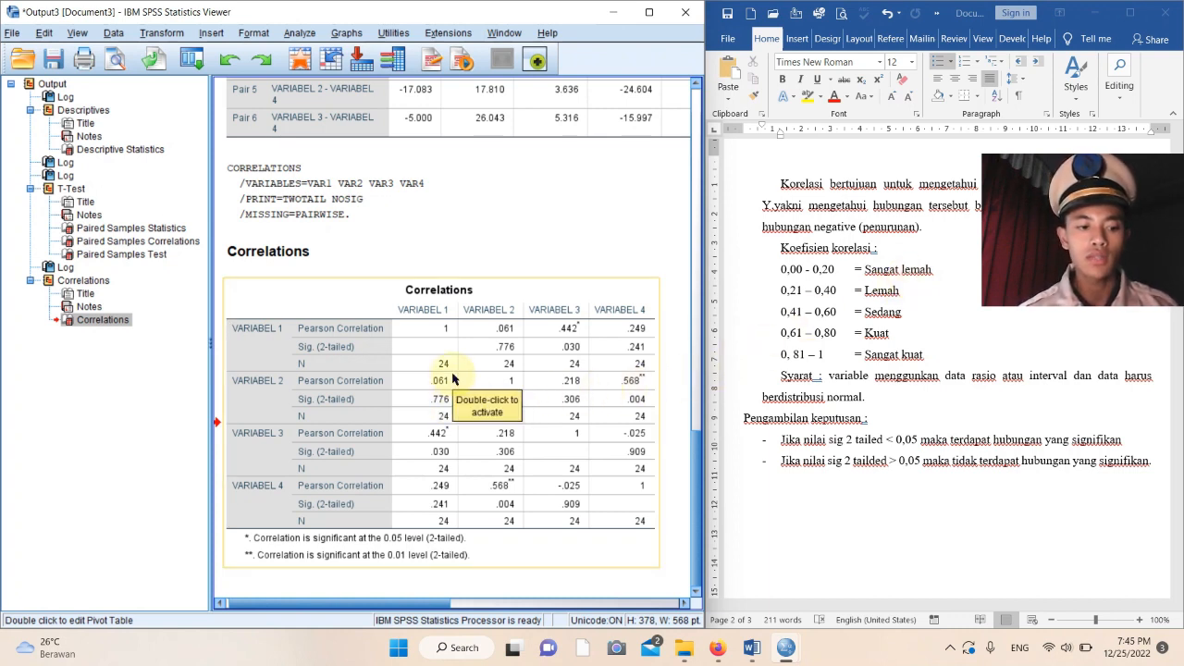
double_click(502, 354)
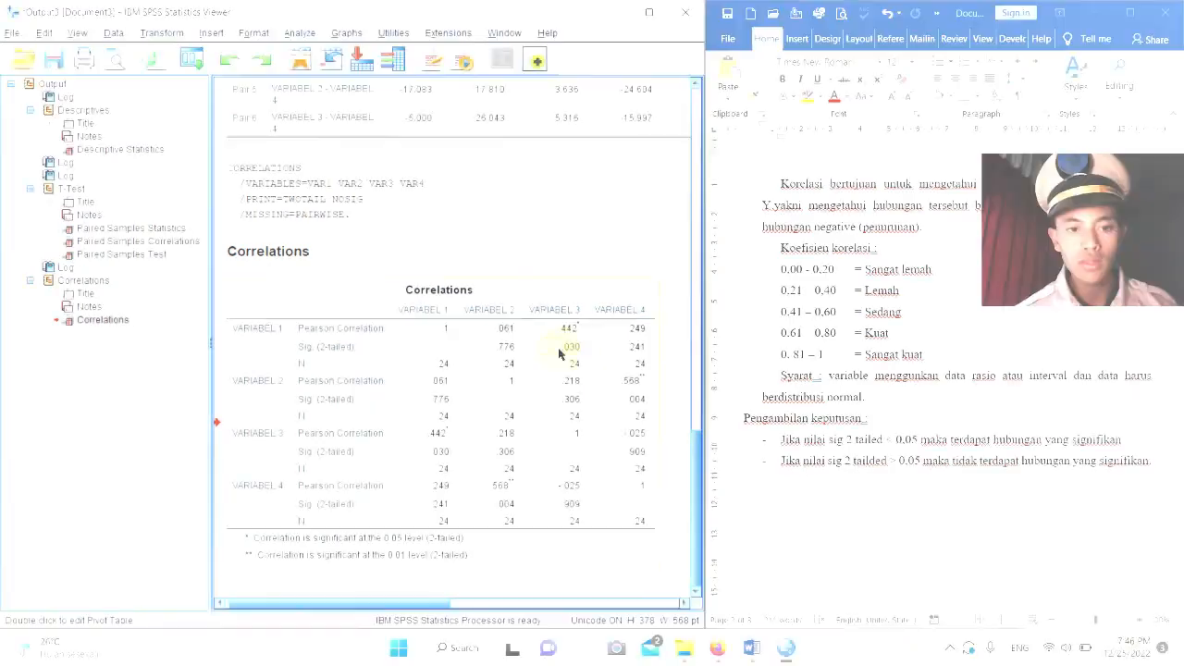
click(577, 352)
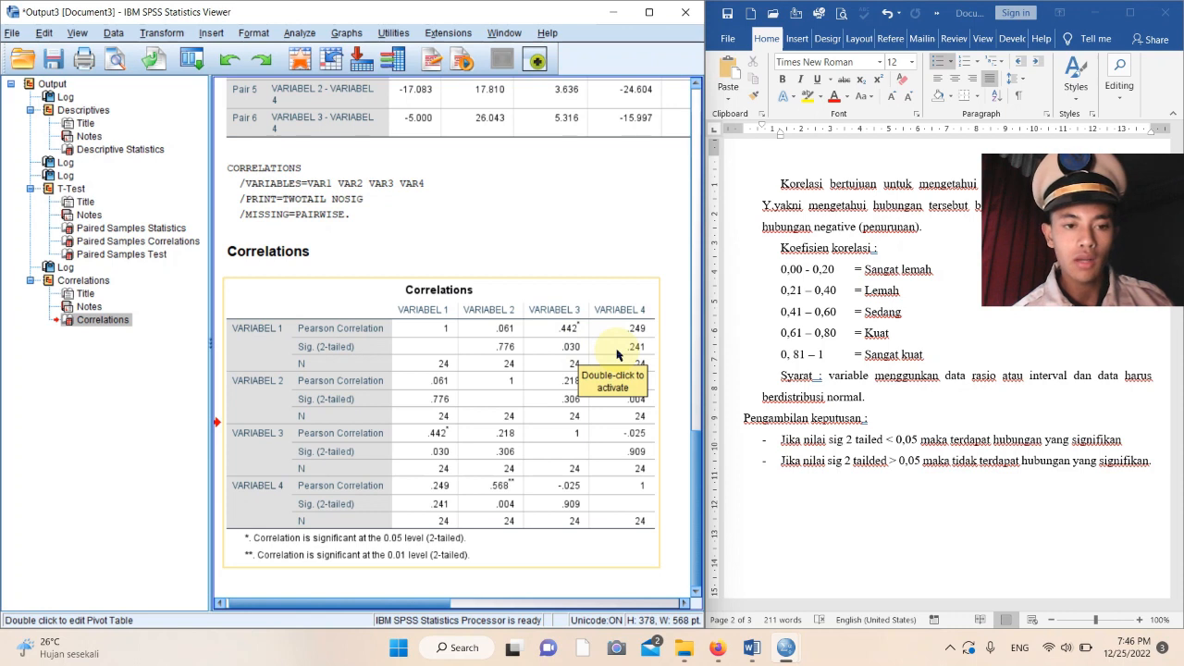
click(617, 354)
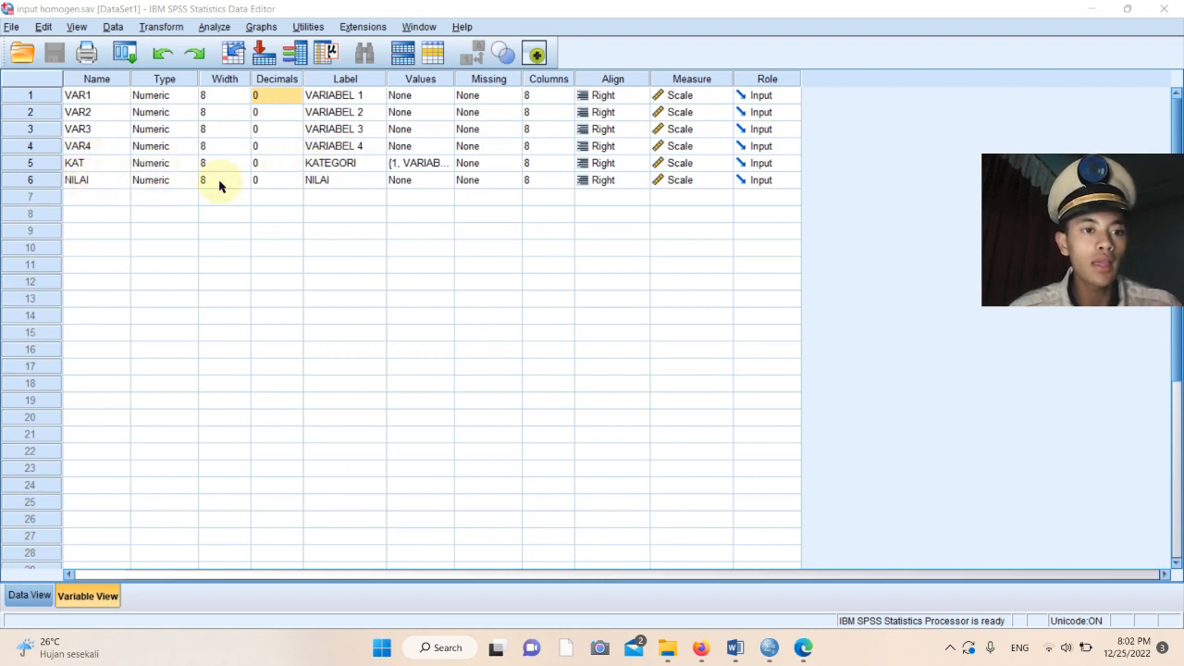
Review the value labels defined for the KATEGORI variable in the input homogen.sav data set.
click(418, 167)
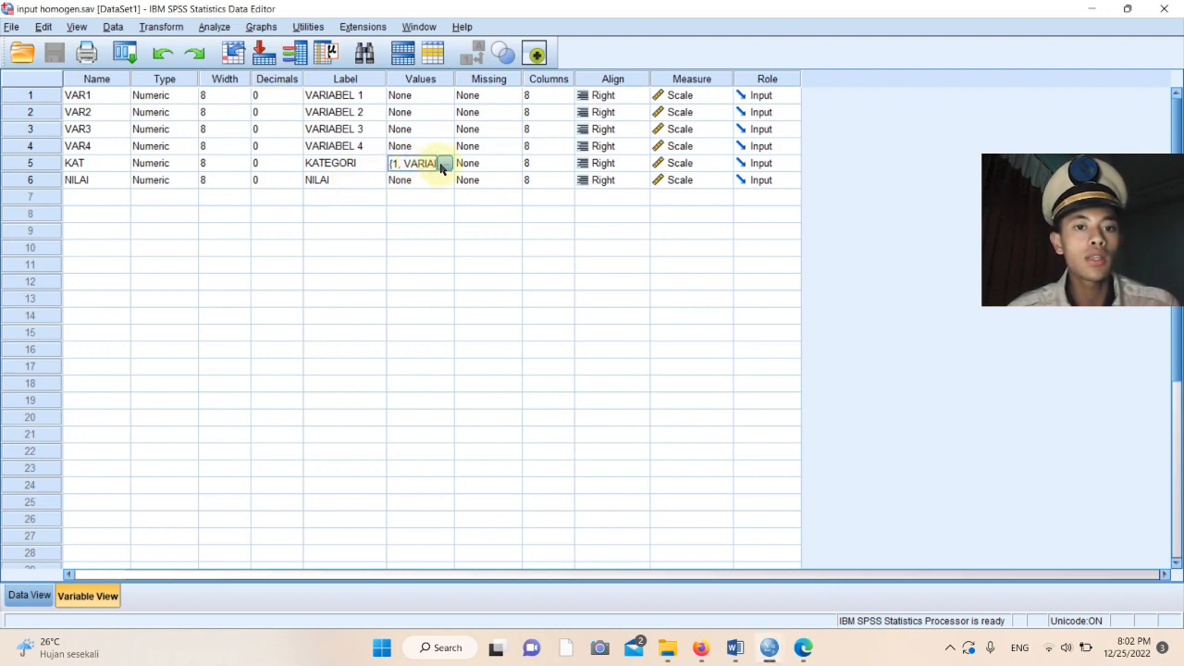
click(445, 163)
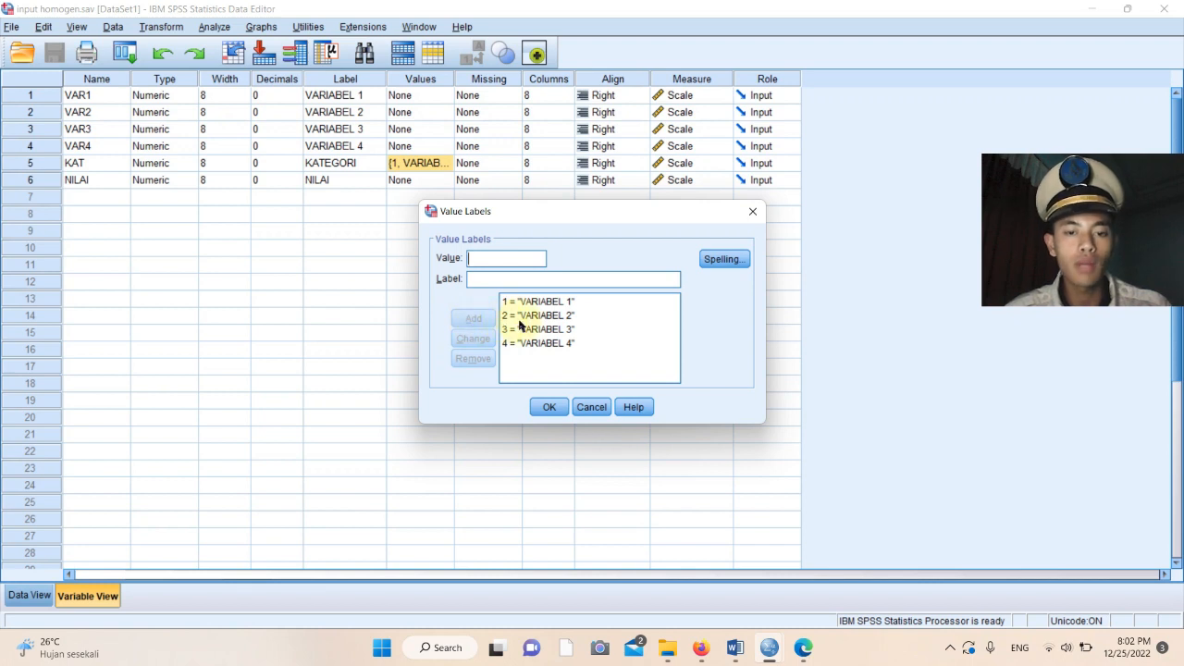
click(551, 407)
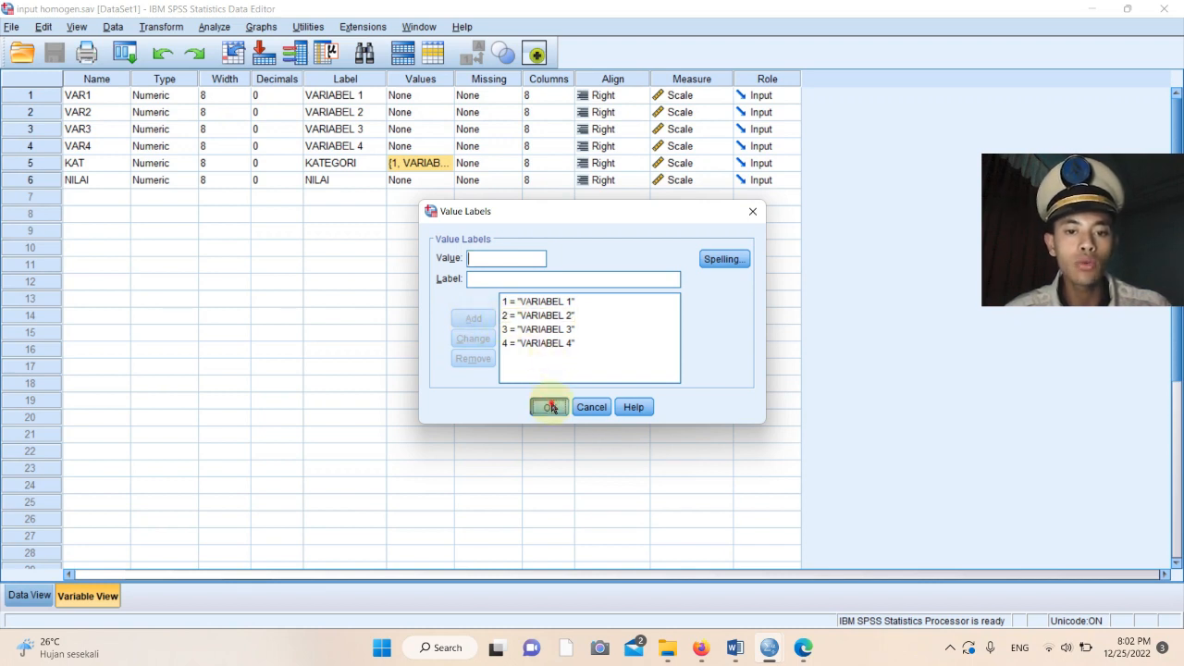
Examine in the data grid how the VAR1 and VAR2 scores are stacked in NILAI under KAT codes 1 and 2.
click(29, 596)
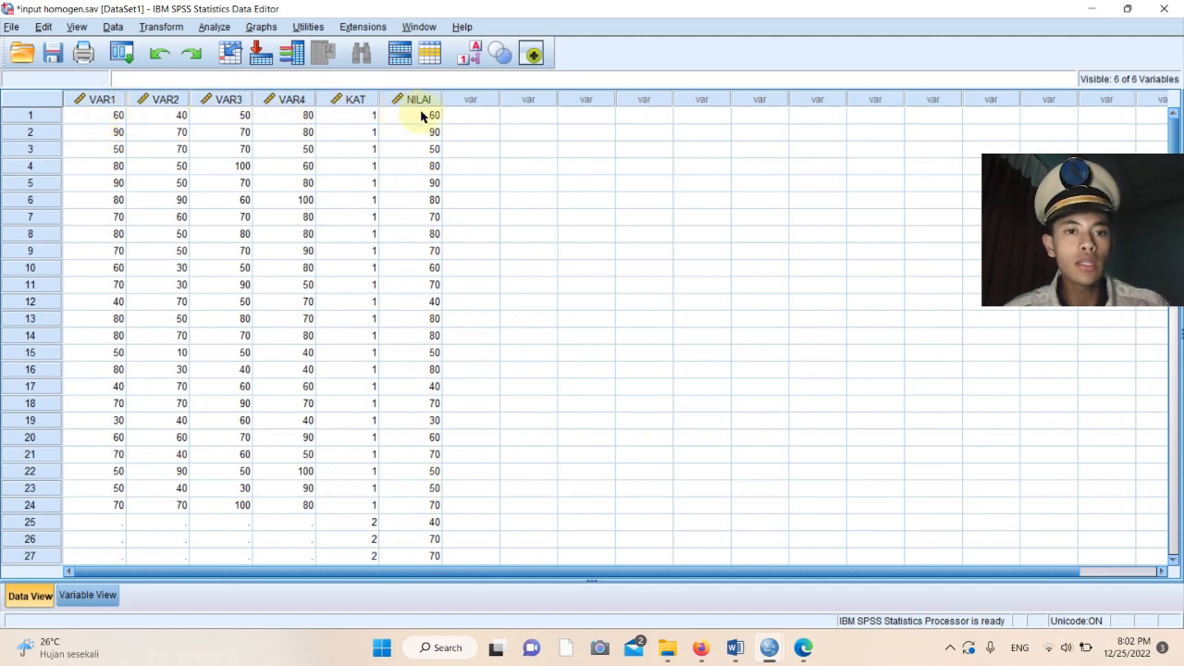
scroll(423, 205, down, 2)
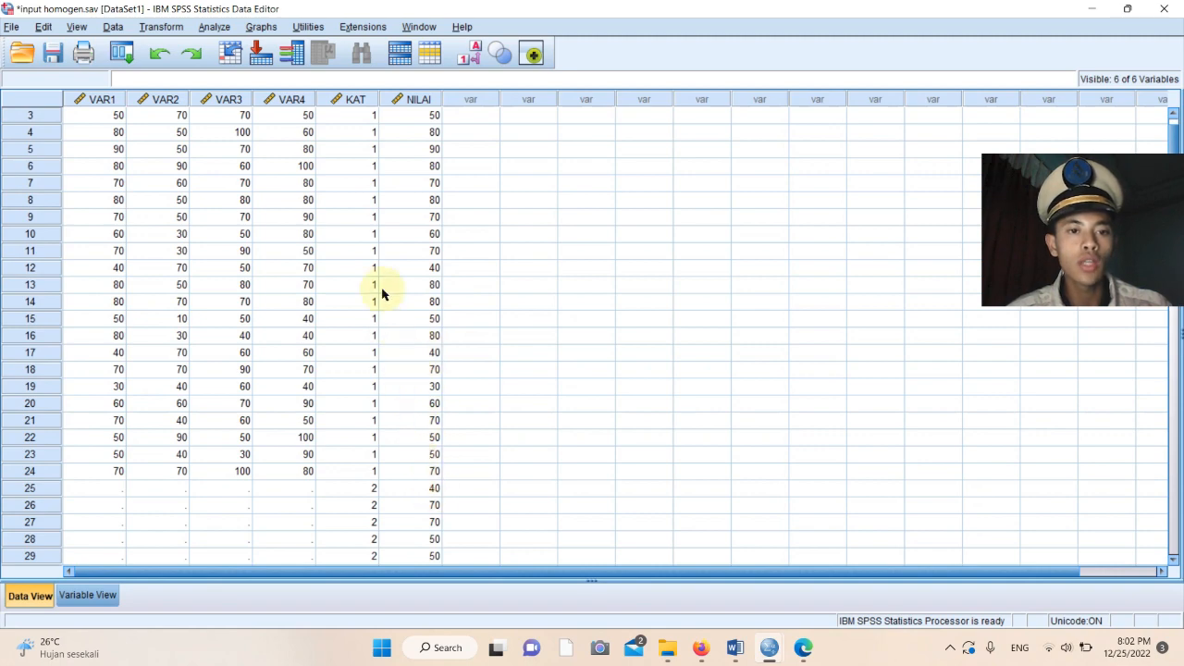
scroll(365, 120, up, 2)
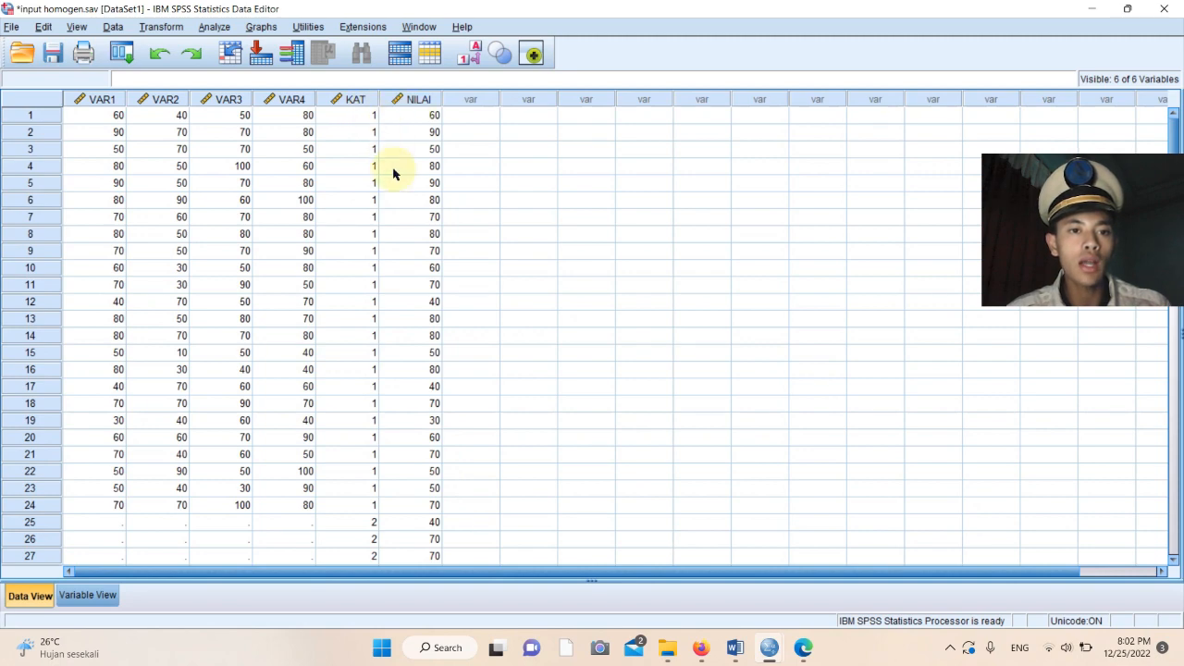
scroll(393, 174, down, 1)
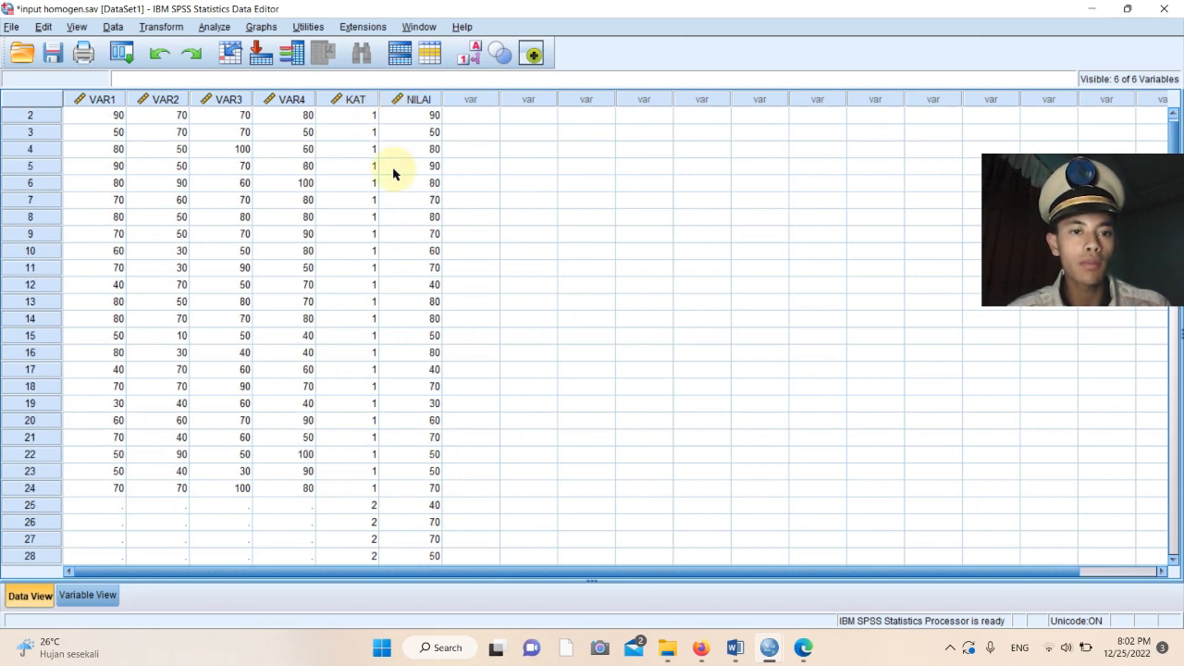
scroll(393, 174, down, 8)
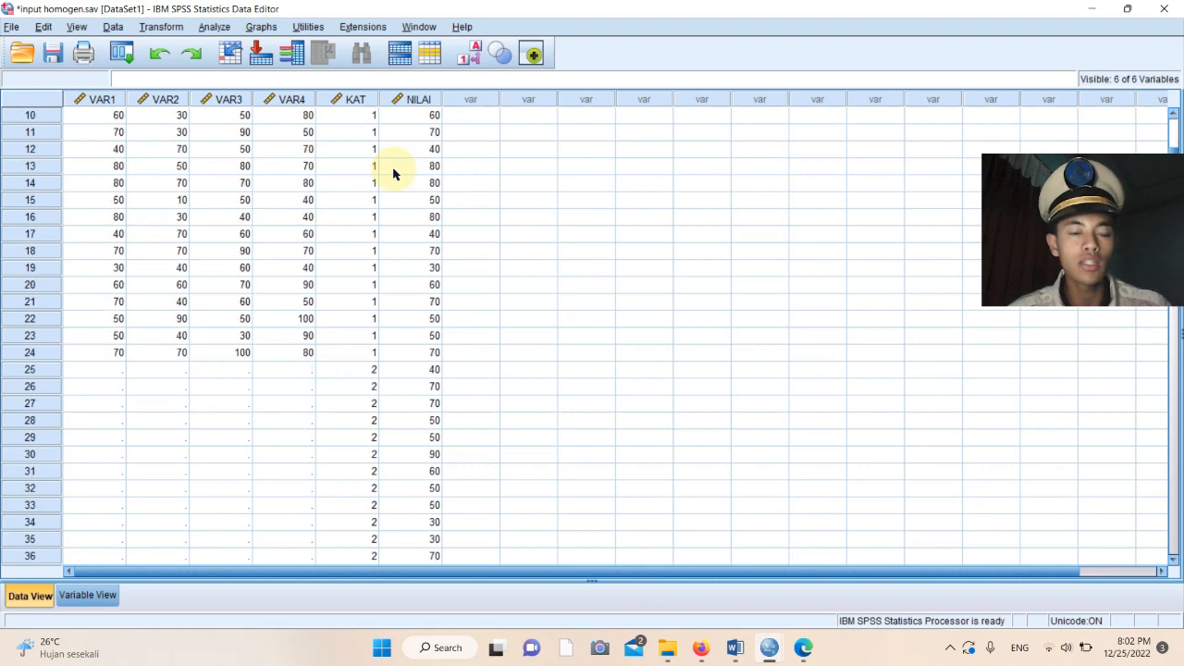
scroll(393, 174, down, 6)
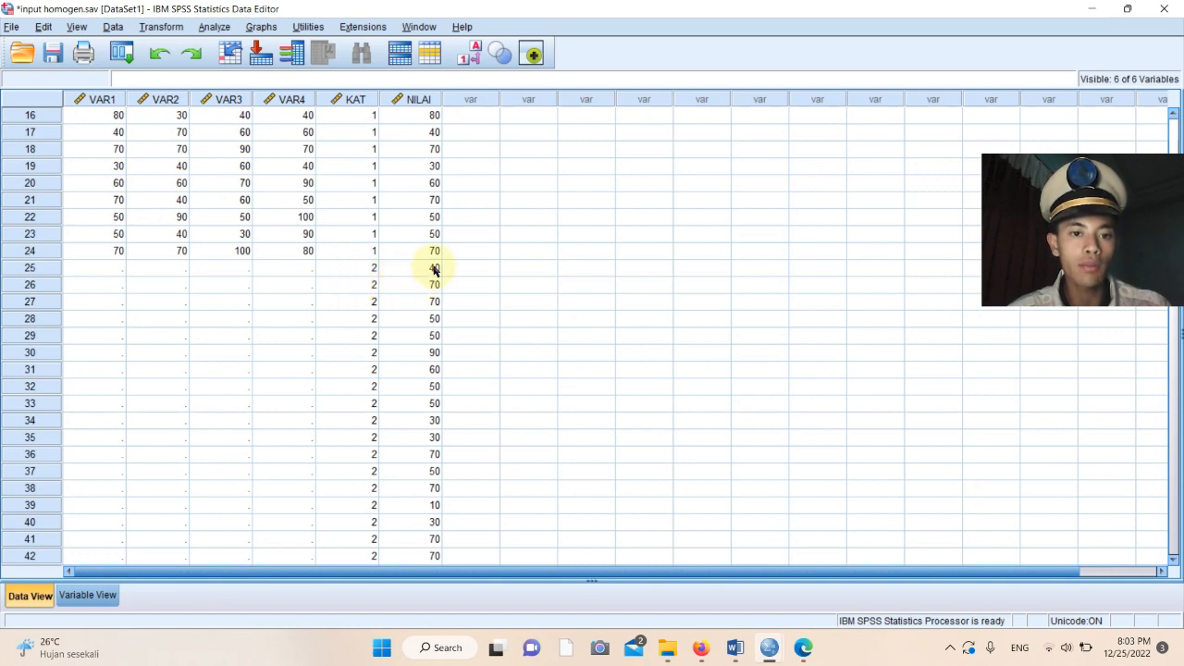
Examine where KAT codes 3 and 4 begin and end and the NILAI scores entered beside them.
scroll(434, 268, down, 8)
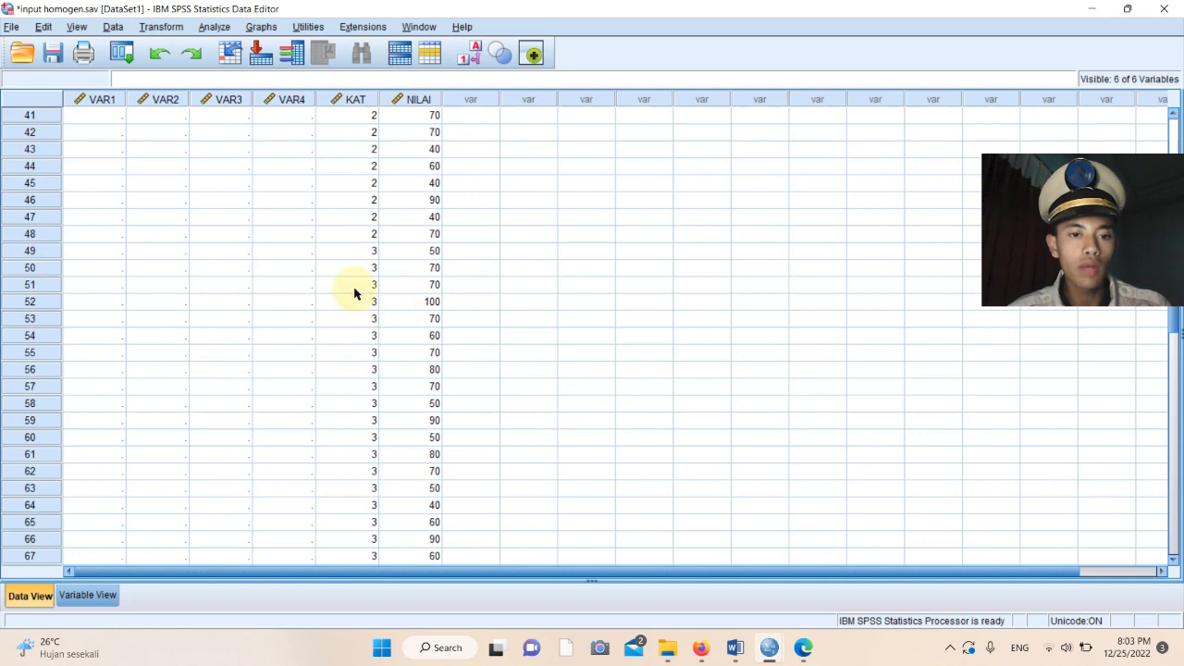
click(354, 251)
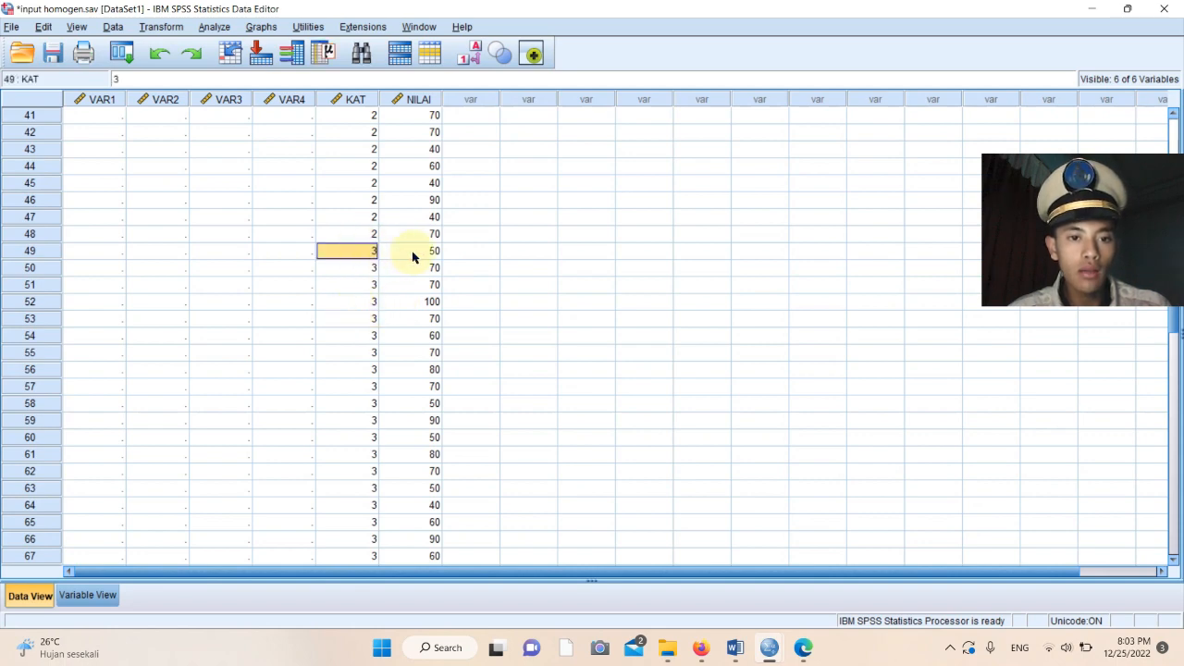
scroll(434, 301, down, 6)
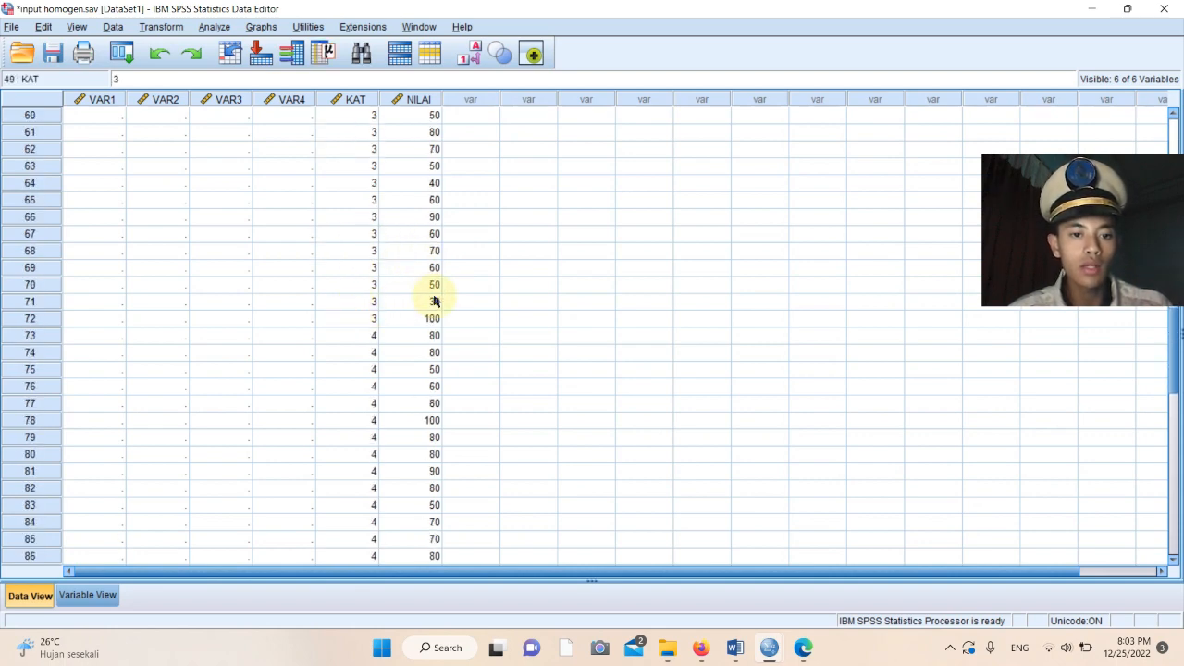
click(350, 337)
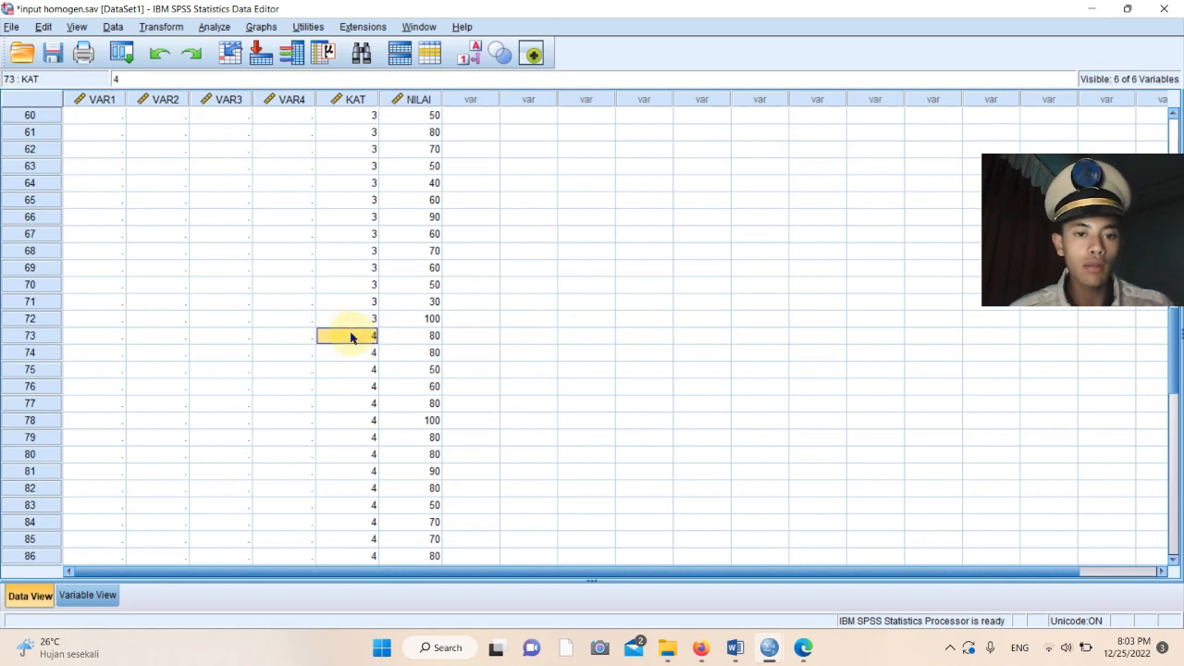
click(419, 335)
scroll(419, 334, down, 4)
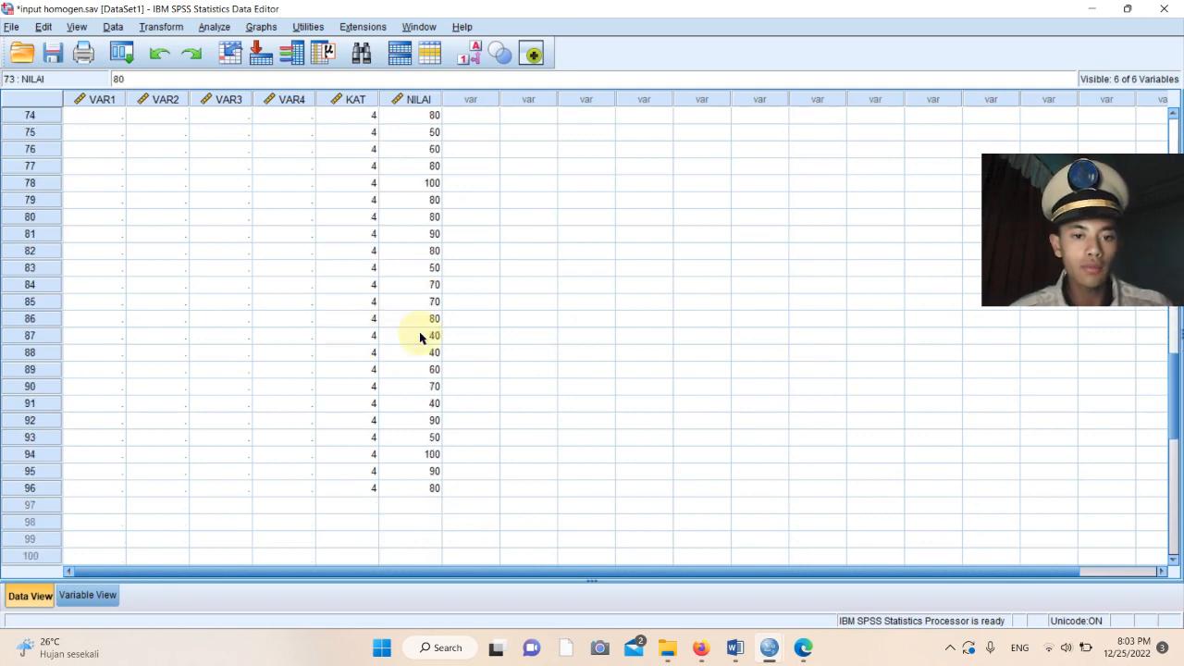
scroll(419, 335, up, 4)
scroll(419, 335, up, 1)
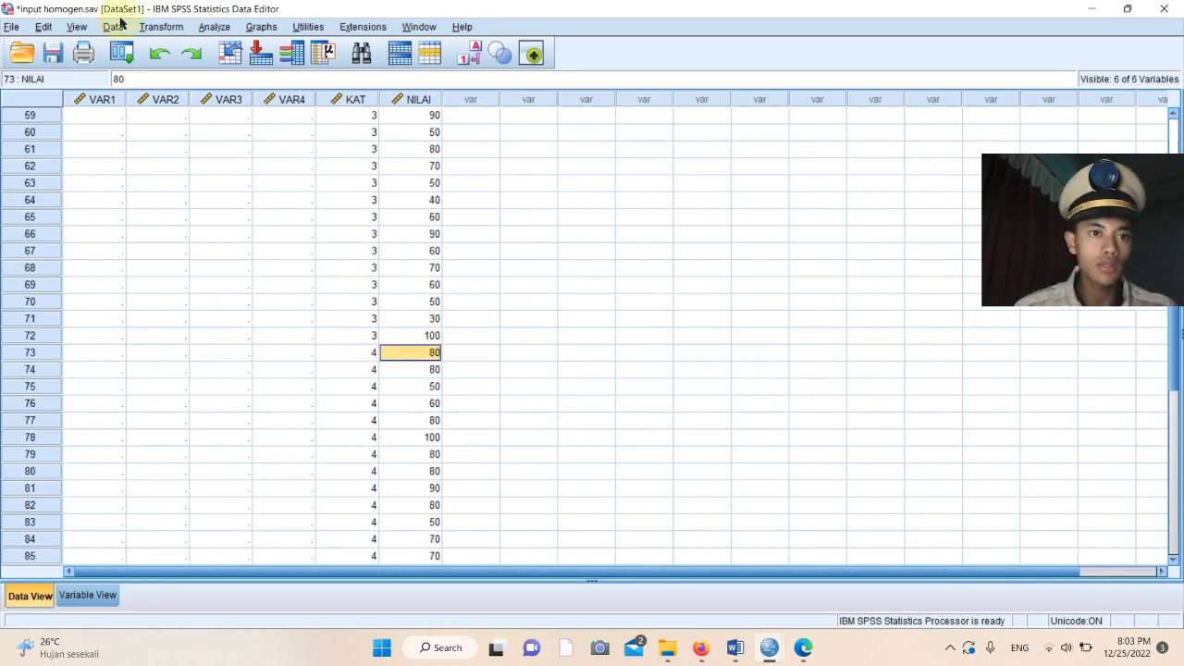
Set up a One-Way ANOVA with KATEGORI as the factor and NILAI as the dependent variable.
click(211, 28)
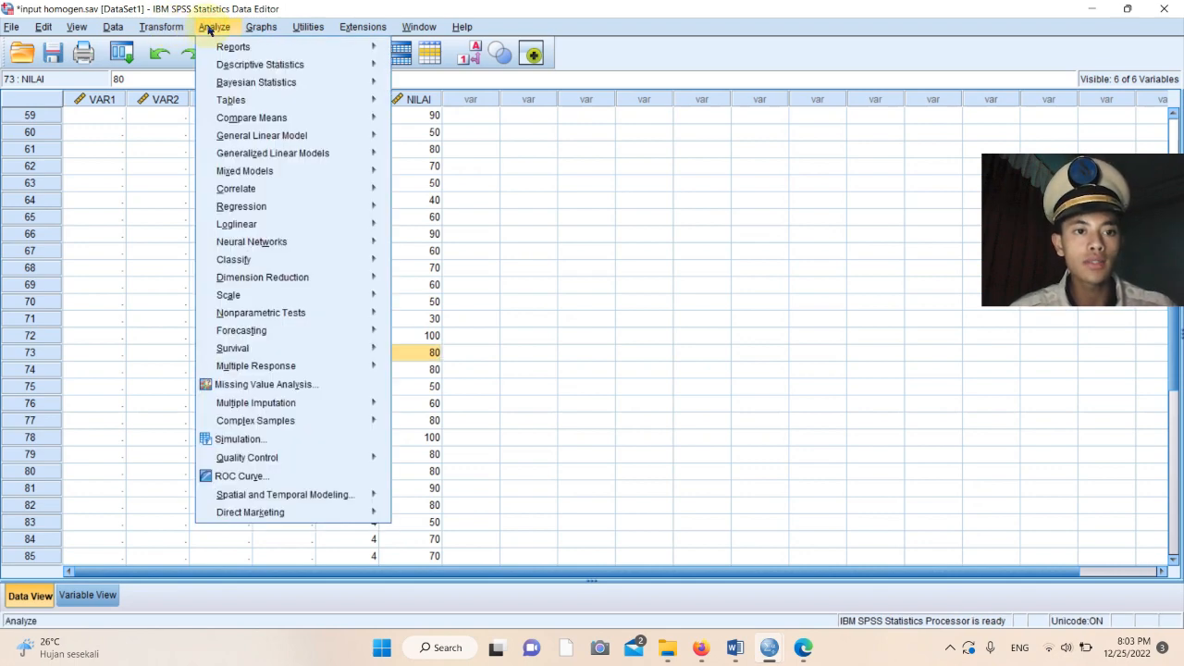
mouse_move(295, 188)
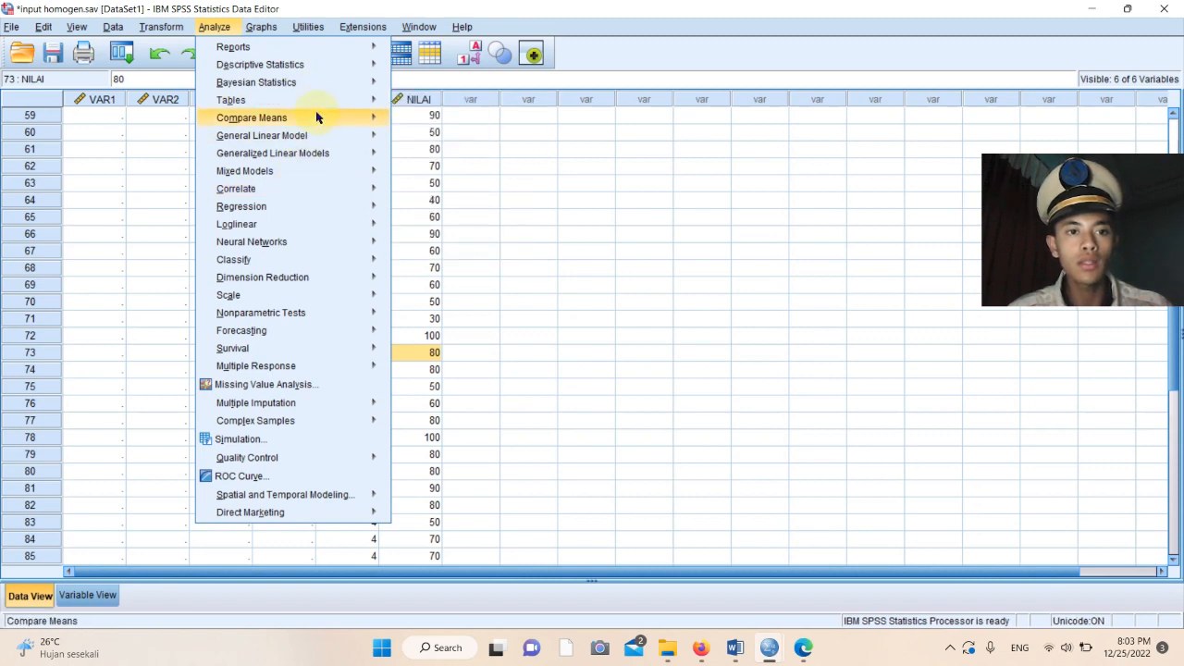
mouse_move(317, 117)
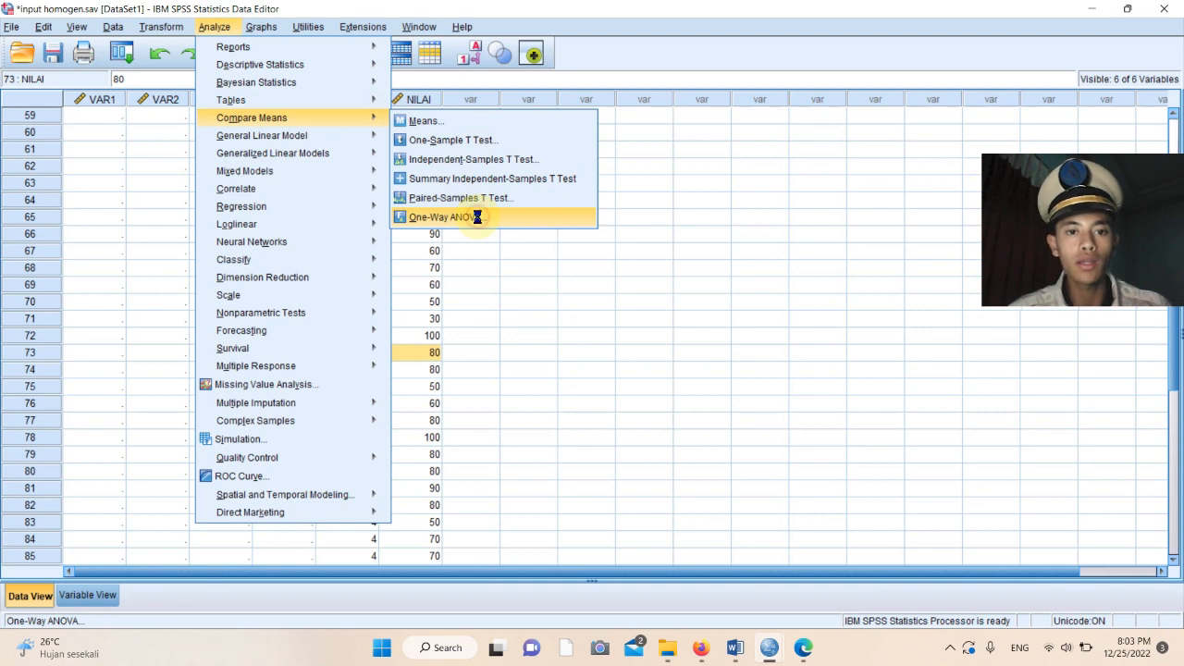
click(444, 217)
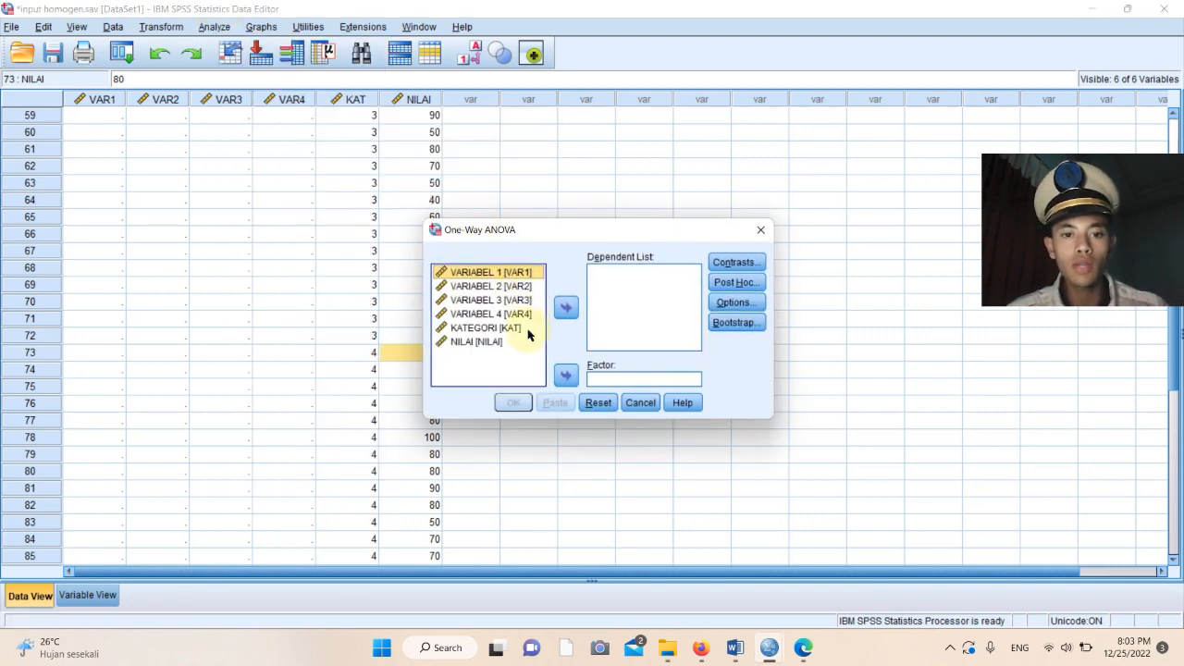
click(496, 330)
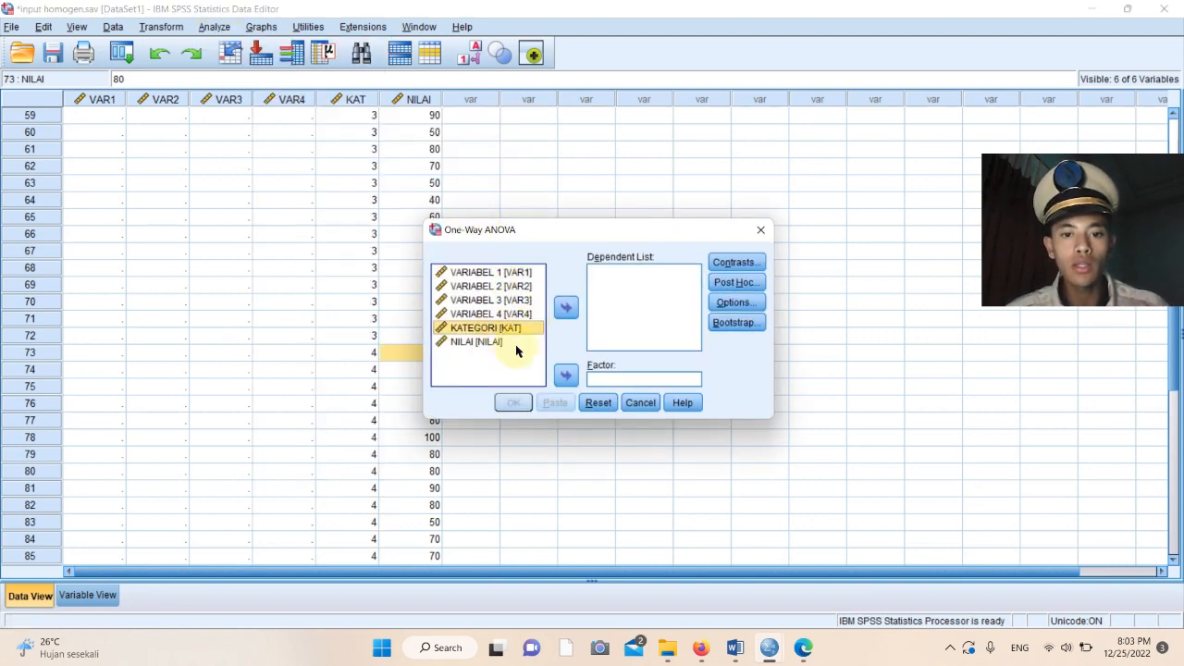
click(562, 376)
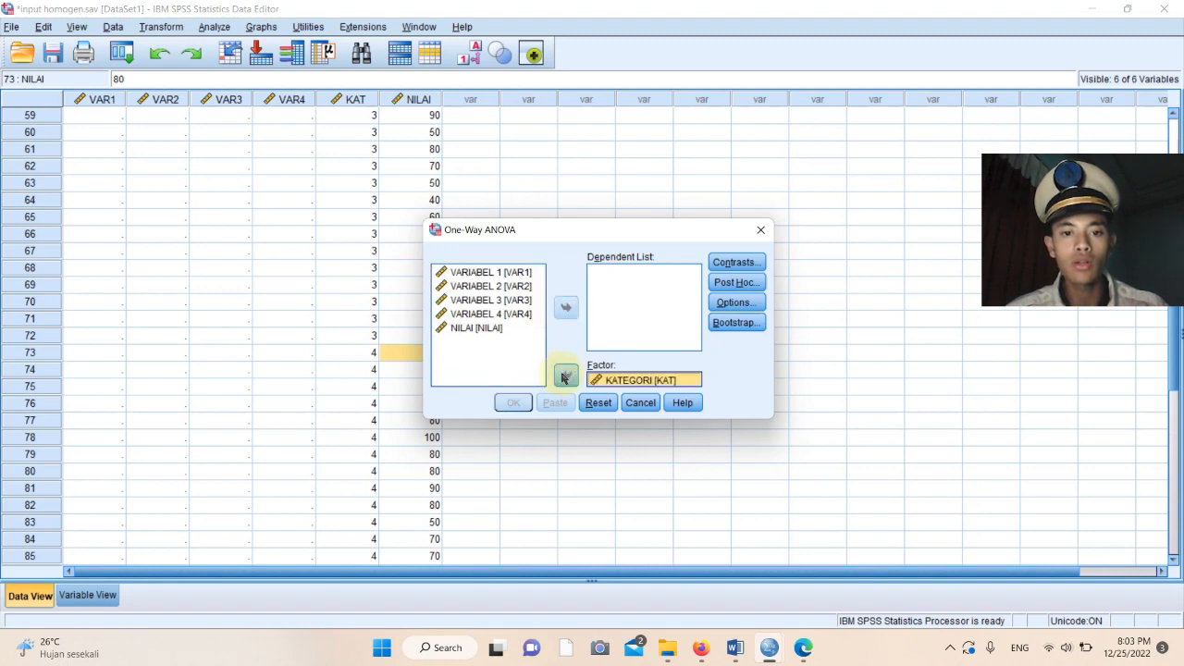
click(485, 329)
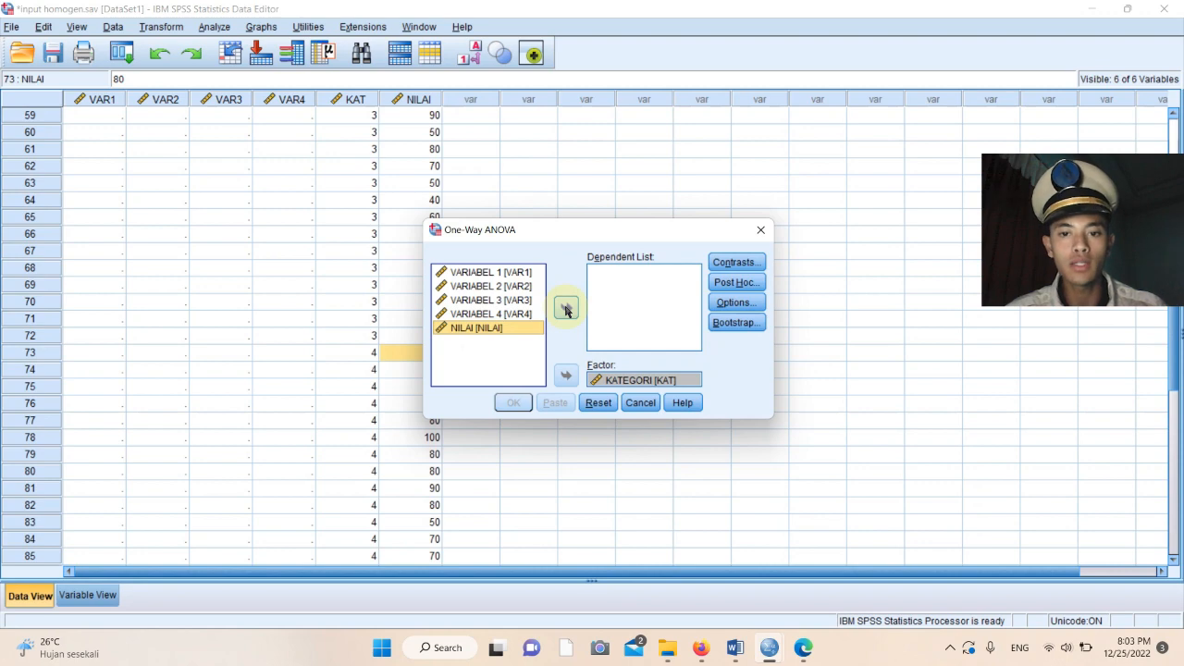
click(566, 309)
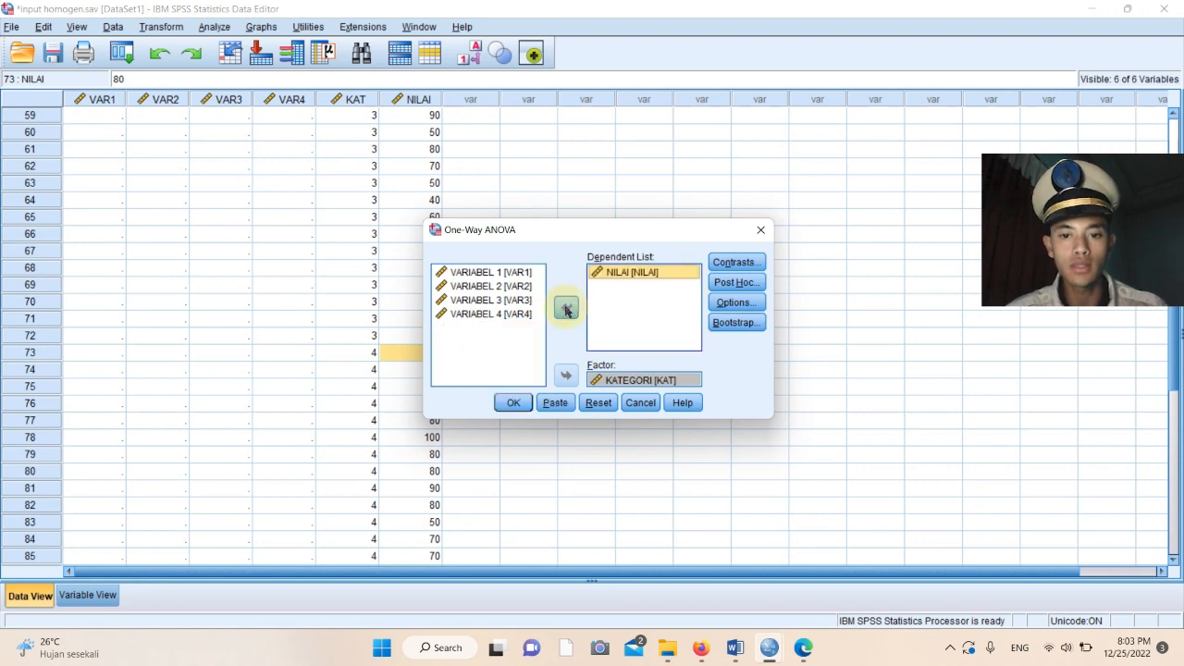
Add the Tukey post hoc comparison without any contrasts and run the One-Way ANOVA.
click(735, 262)
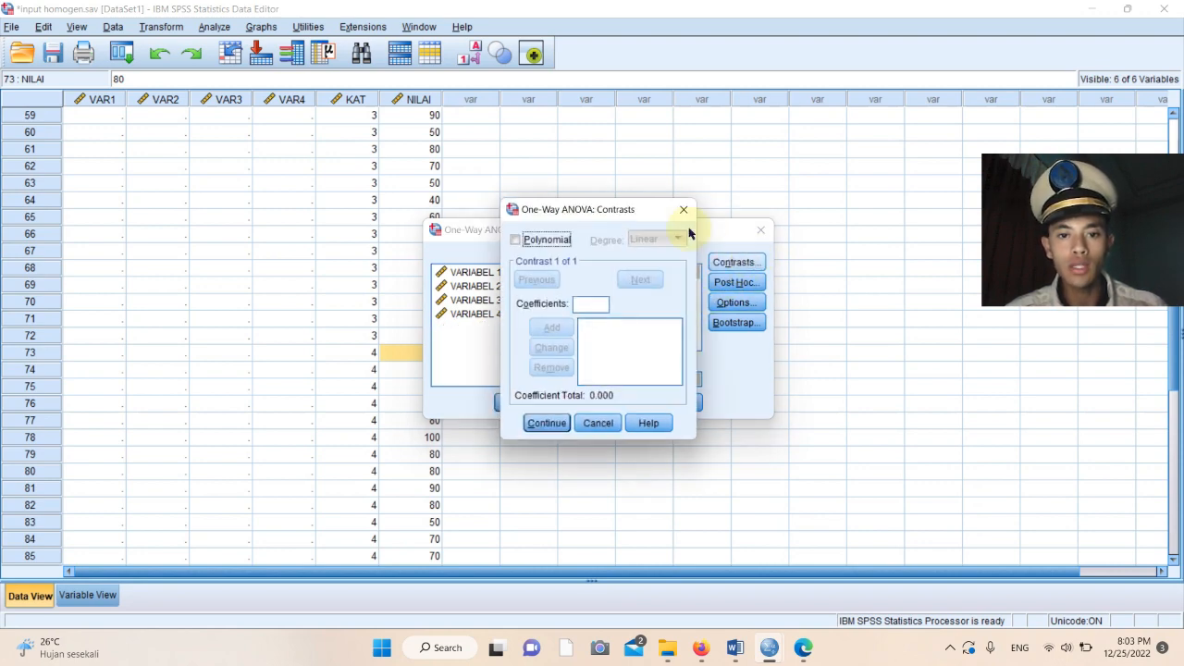
click(681, 213)
click(727, 282)
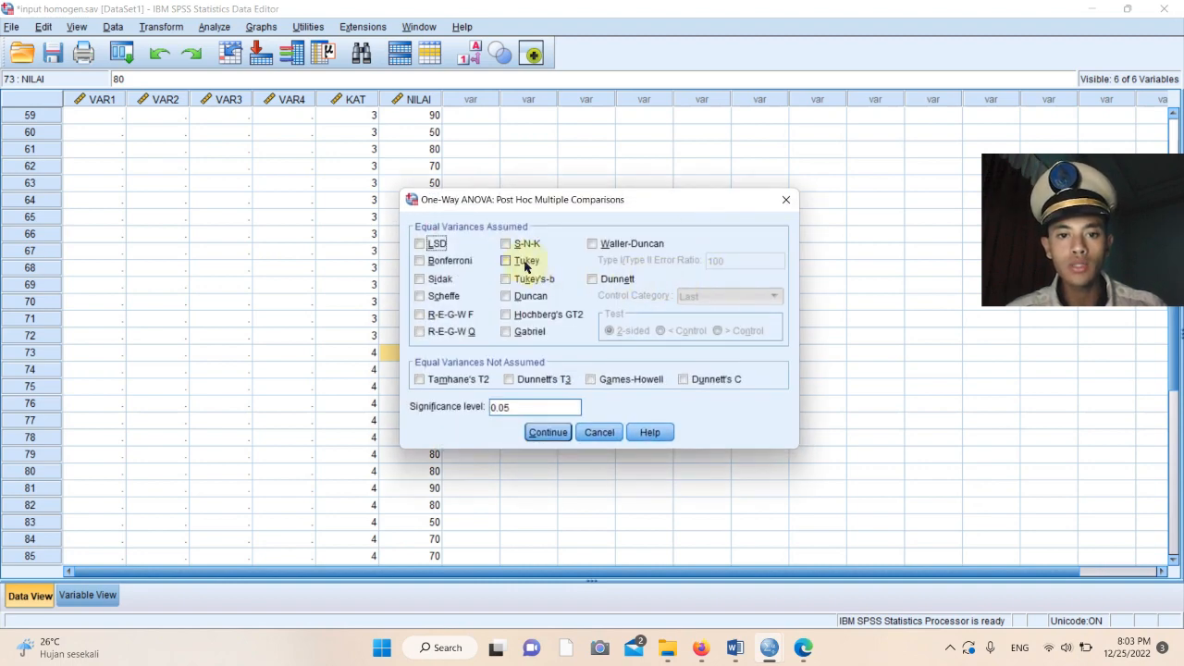
click(525, 264)
click(558, 432)
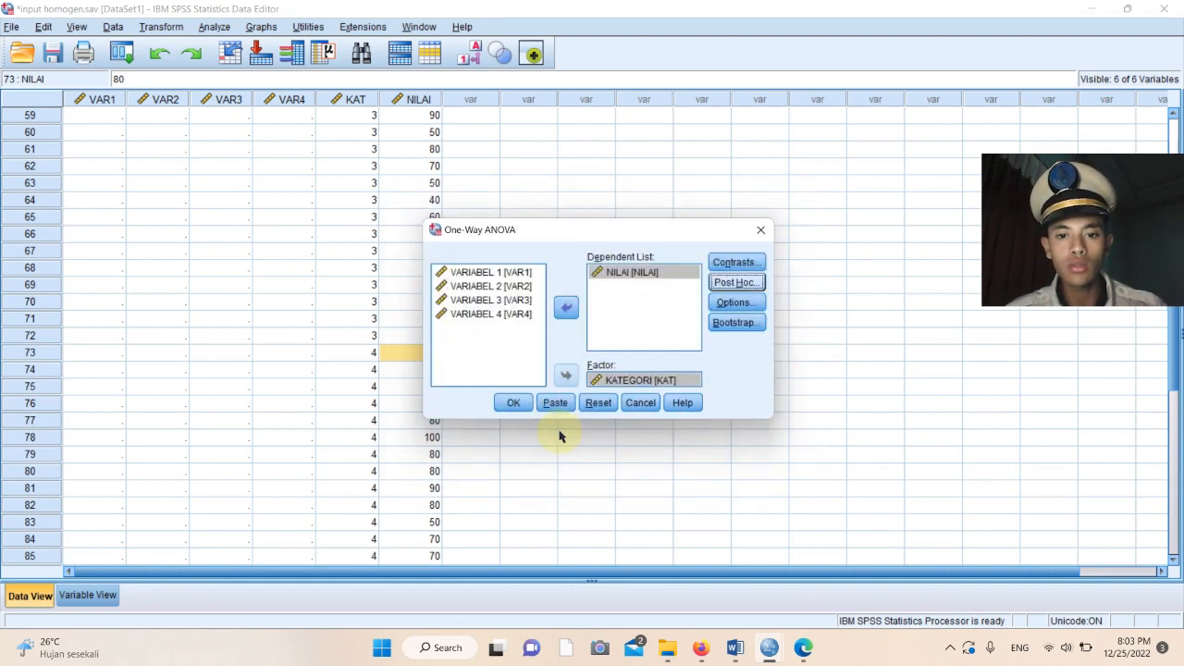
click(514, 403)
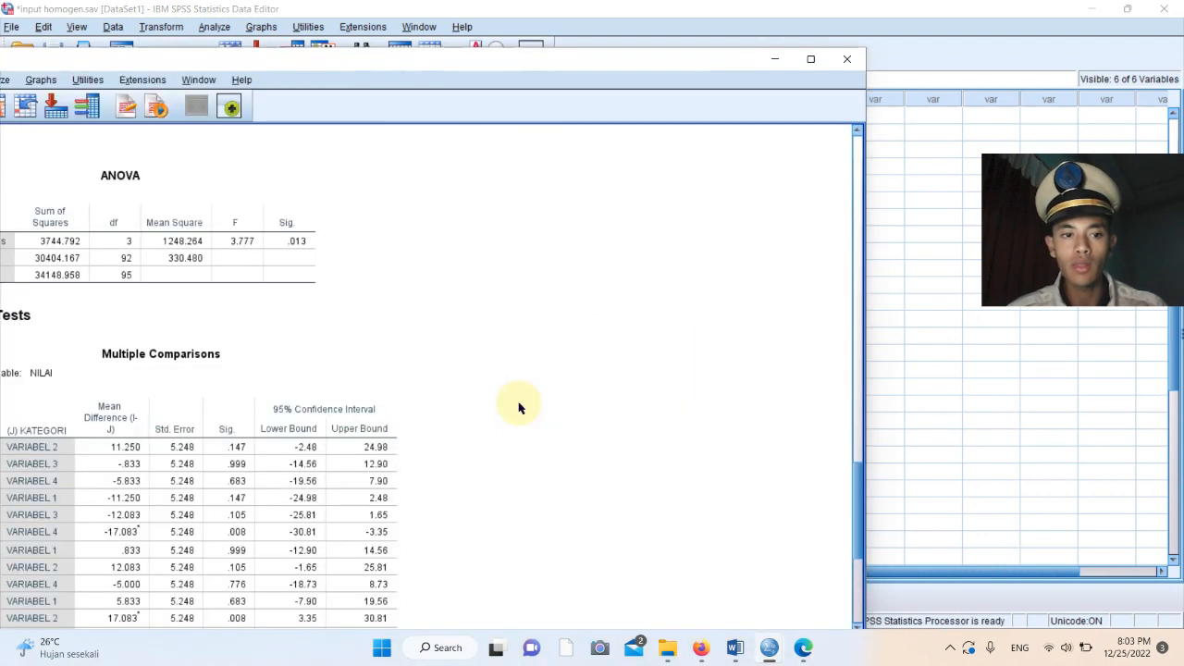
Maximize the output viewer and look through the ANOVA, Multiple Comparisons and Homogeneous Subsets tables.
click(811, 58)
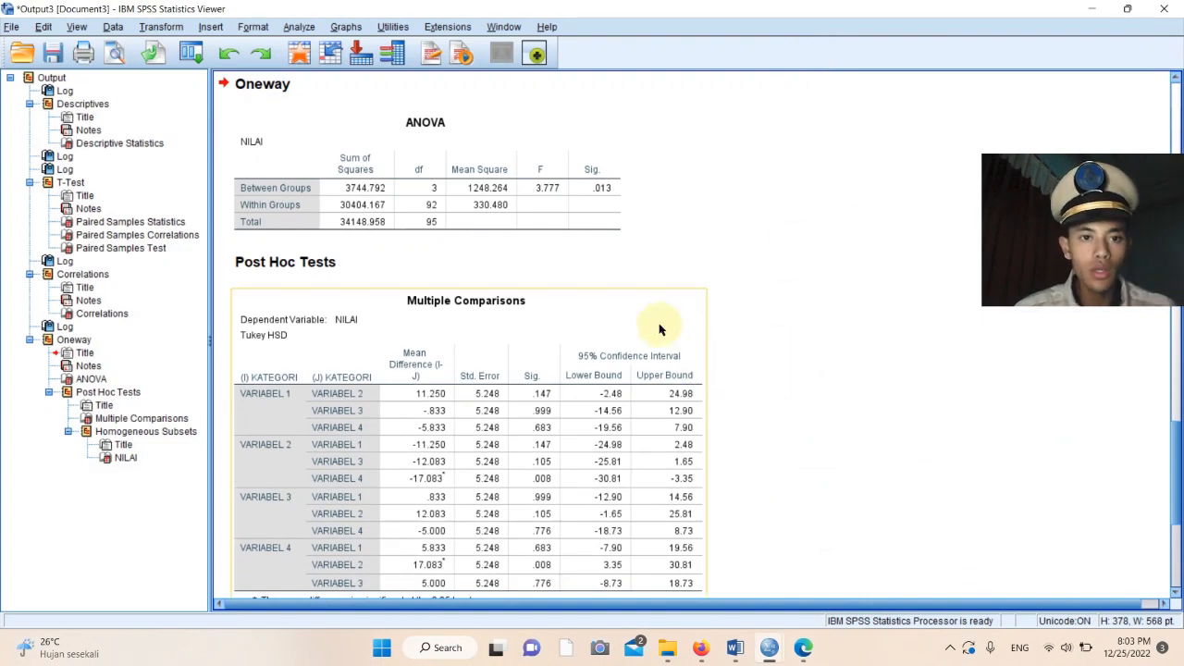
click(545, 141)
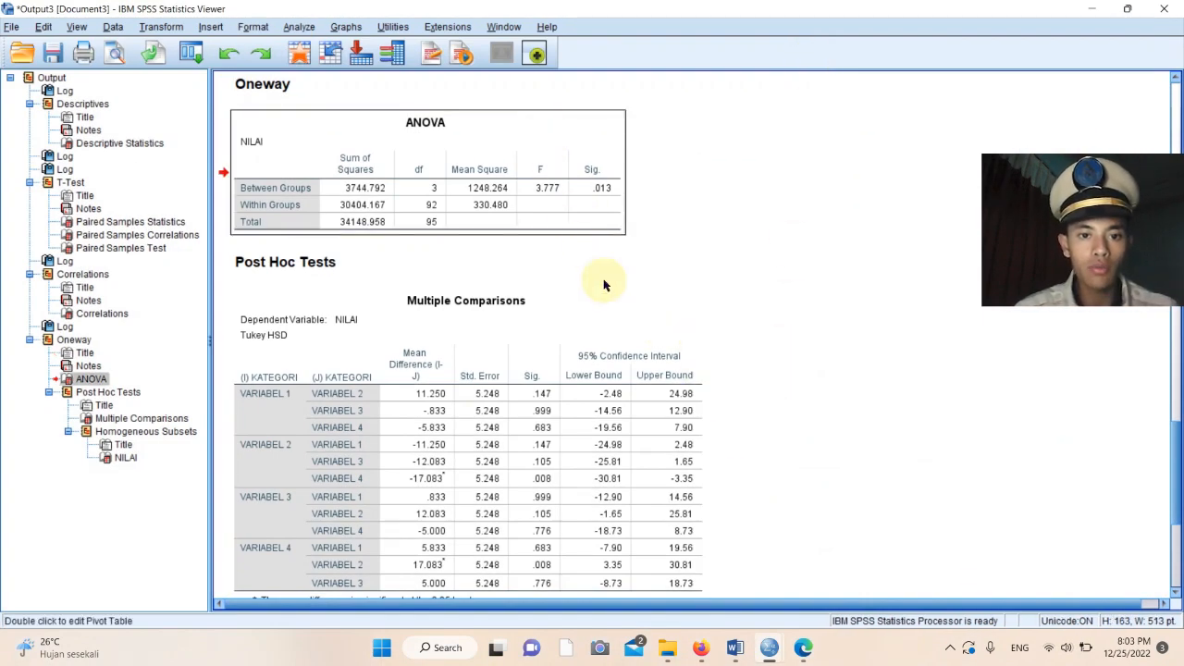
scroll(603, 285, down, 1)
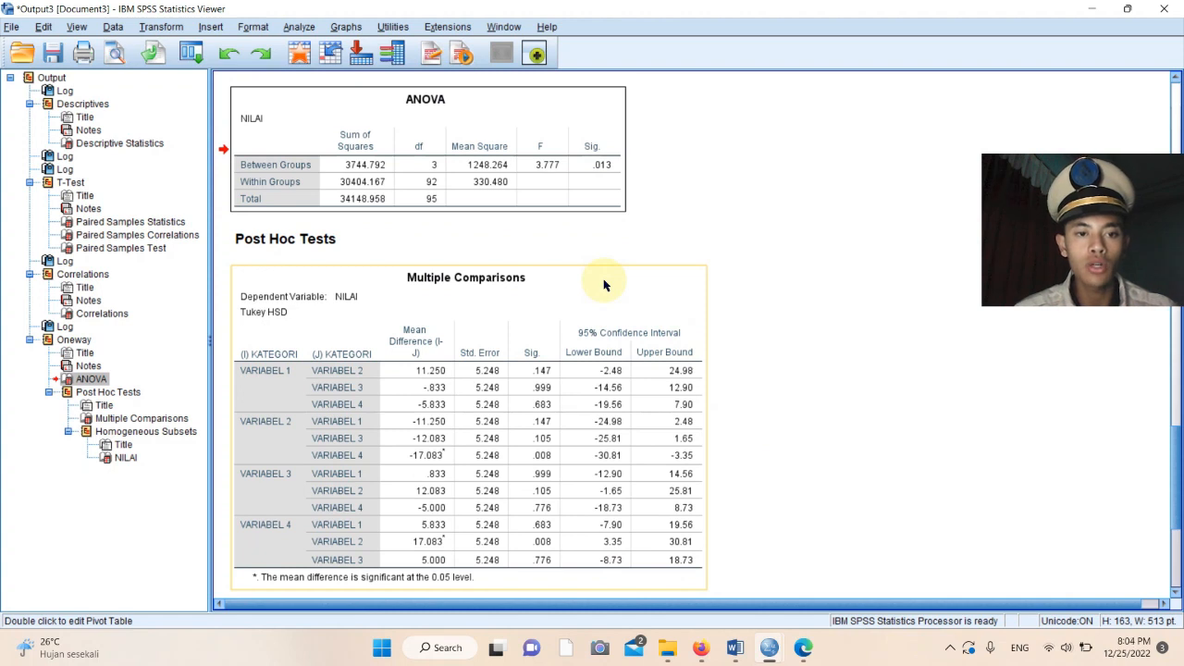
scroll(603, 285, down, 3)
scroll(603, 285, down, 10)
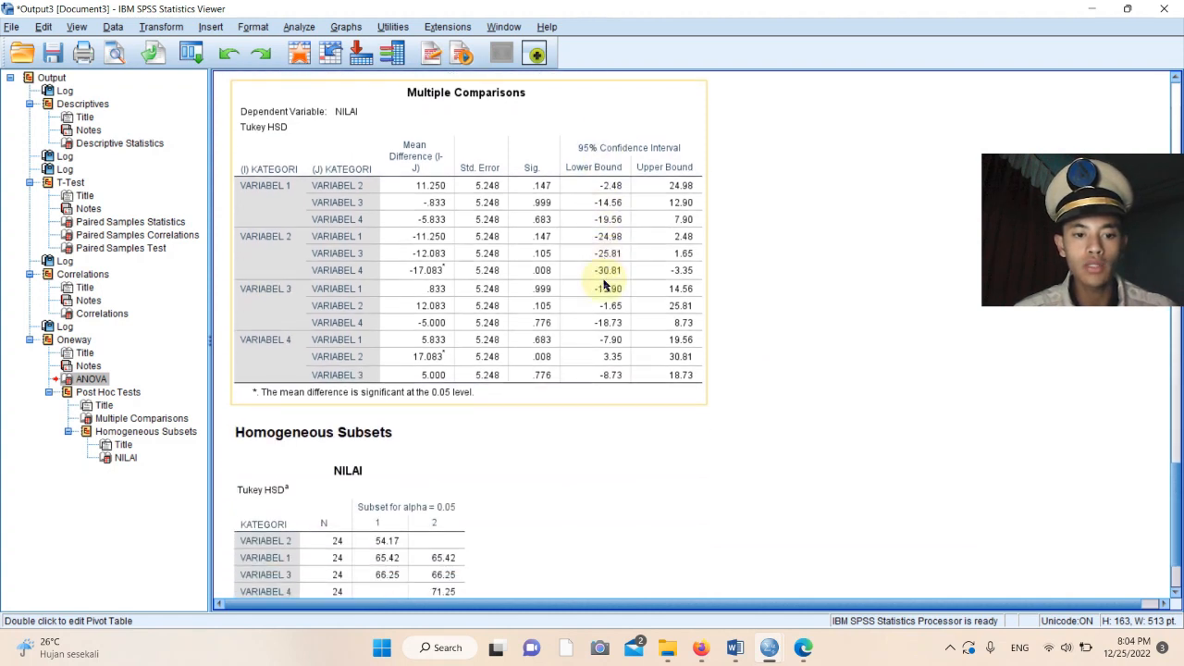
Look over the Homogeneous Subsets table for NILAI and return to the One-Way ANOVA table.
click(435, 378)
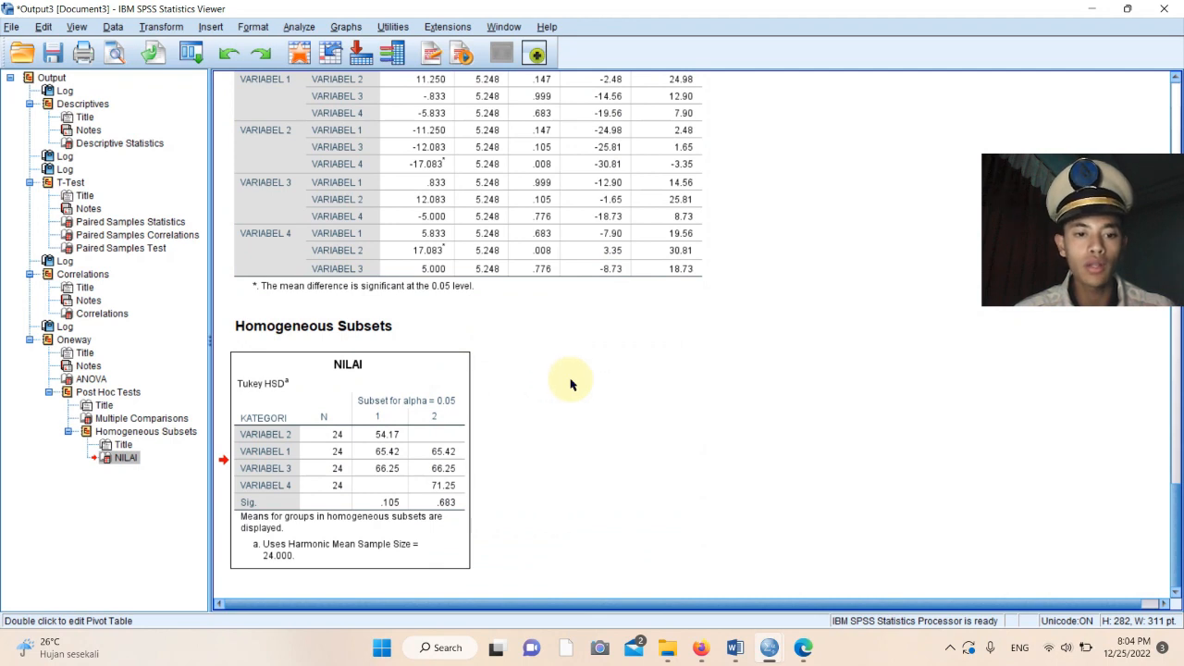
scroll(571, 383, up, 15)
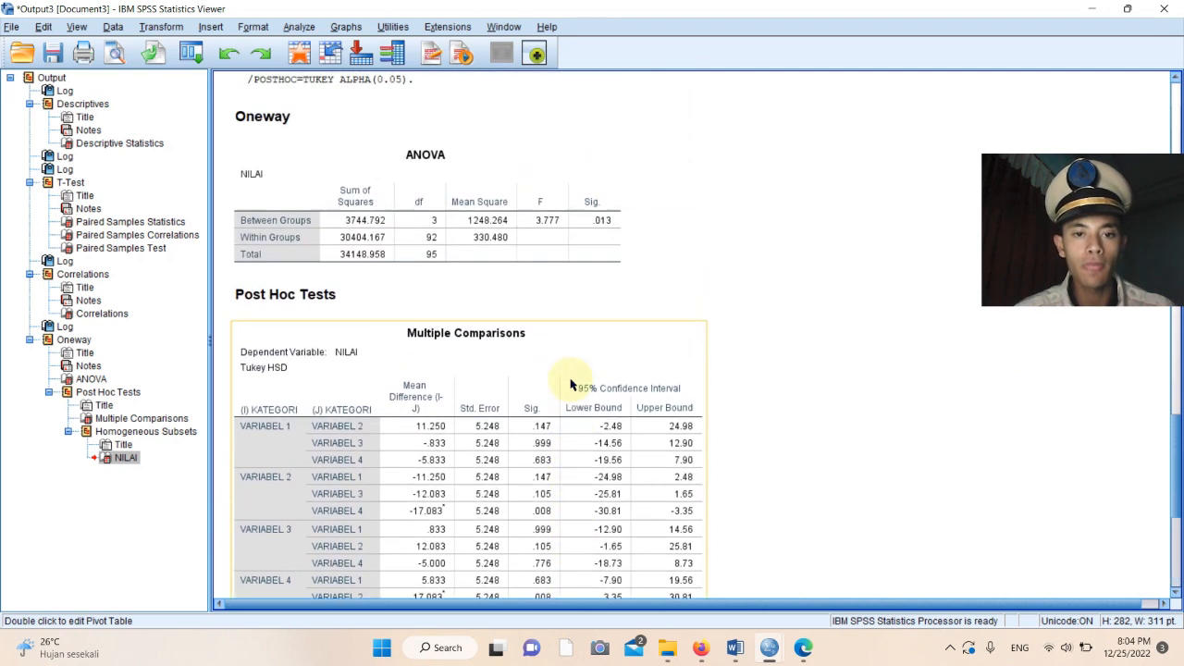
click(499, 163)
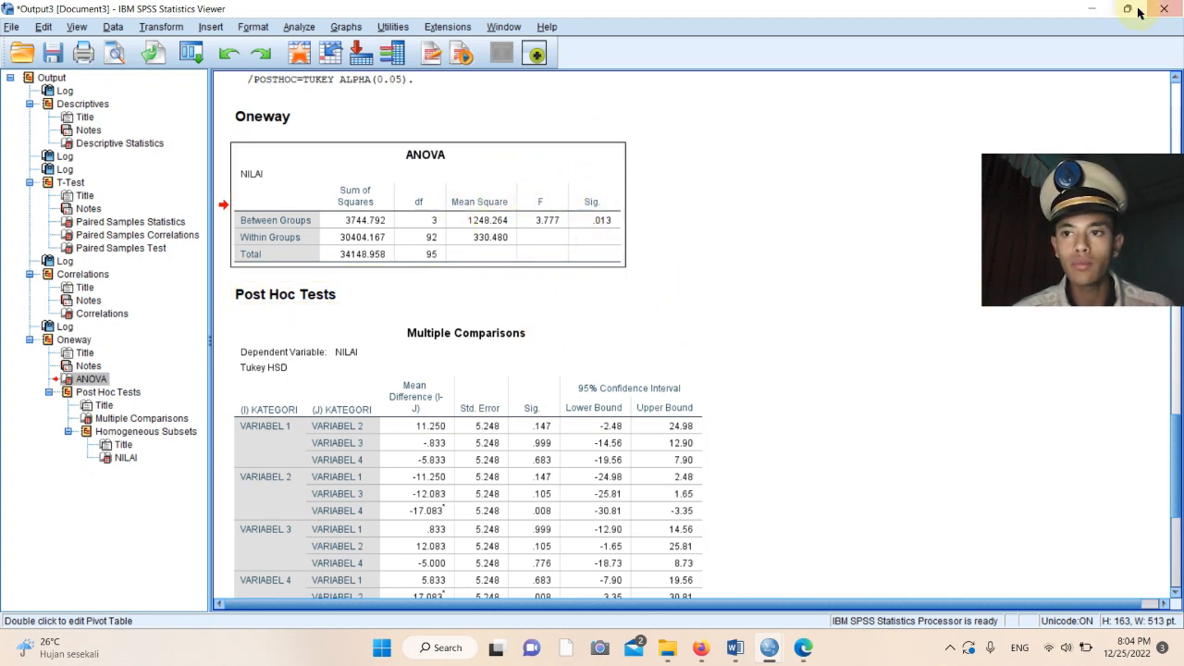
Arrange the output viewer side by side with Document2 in Word and widen the viewer to fit the ANOVA tables.
mouse_move(1139, 10)
click(1030, 52)
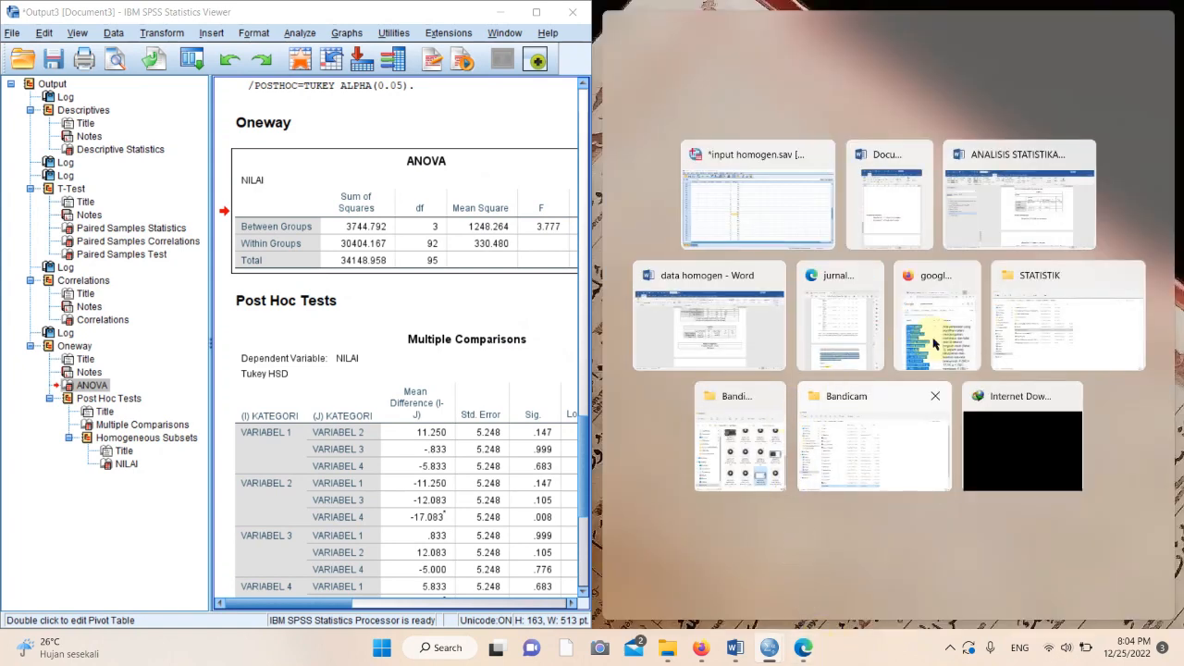
click(902, 227)
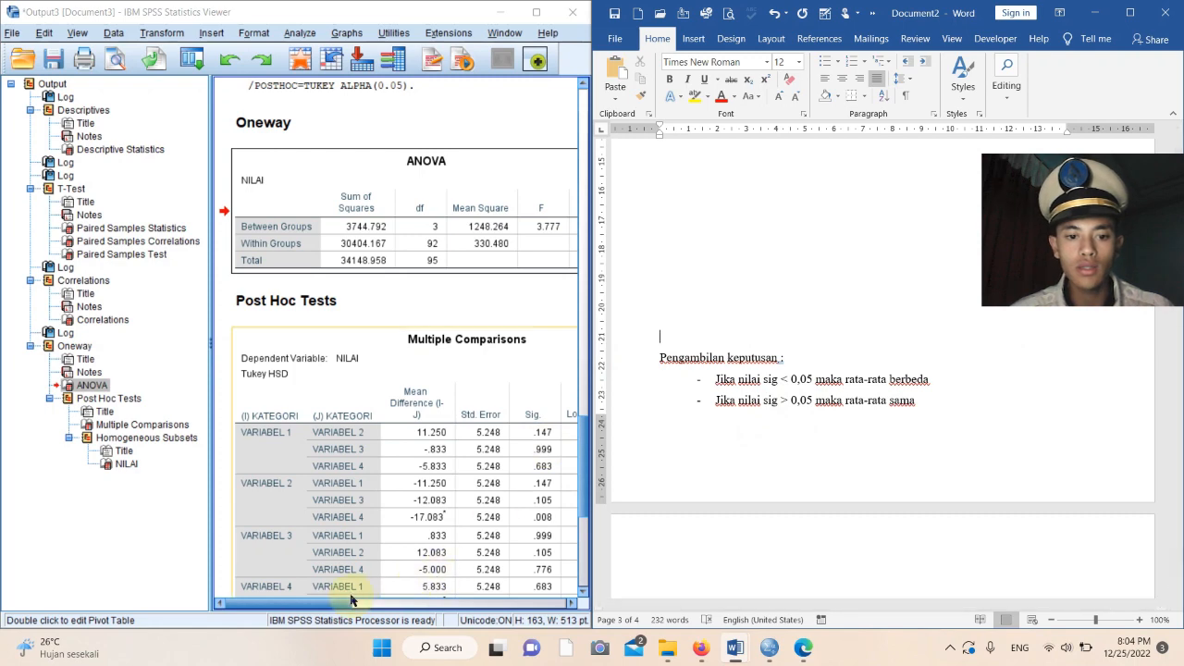
drag(341, 608, 370, 608)
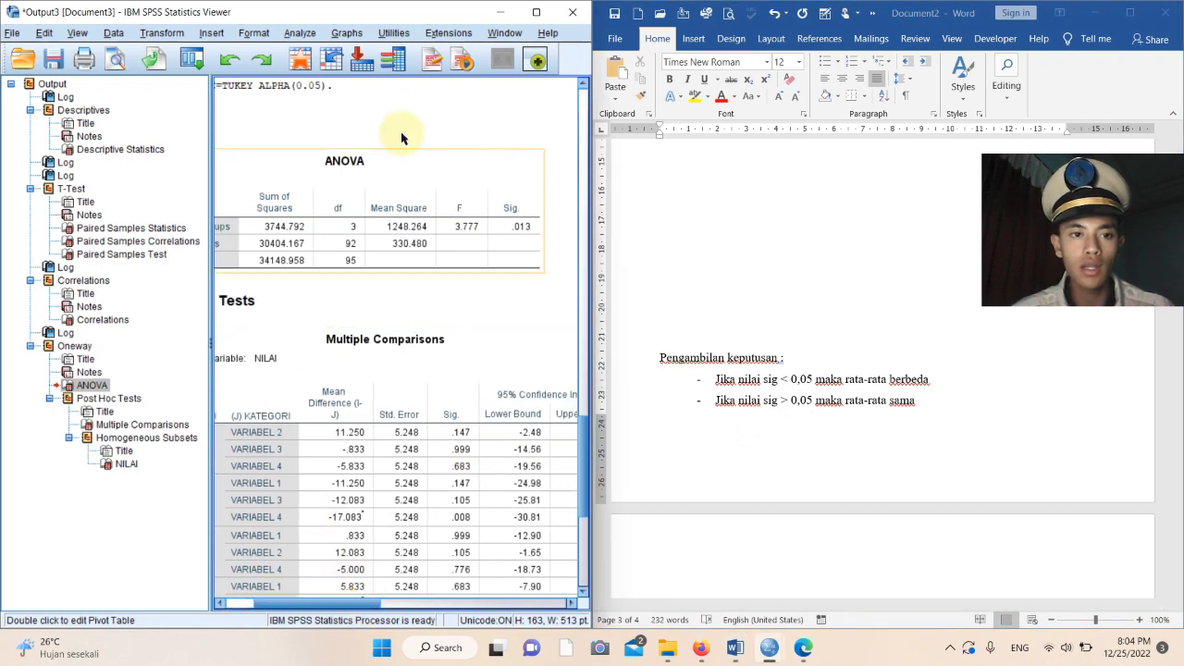
drag(594, 100, 747, 122)
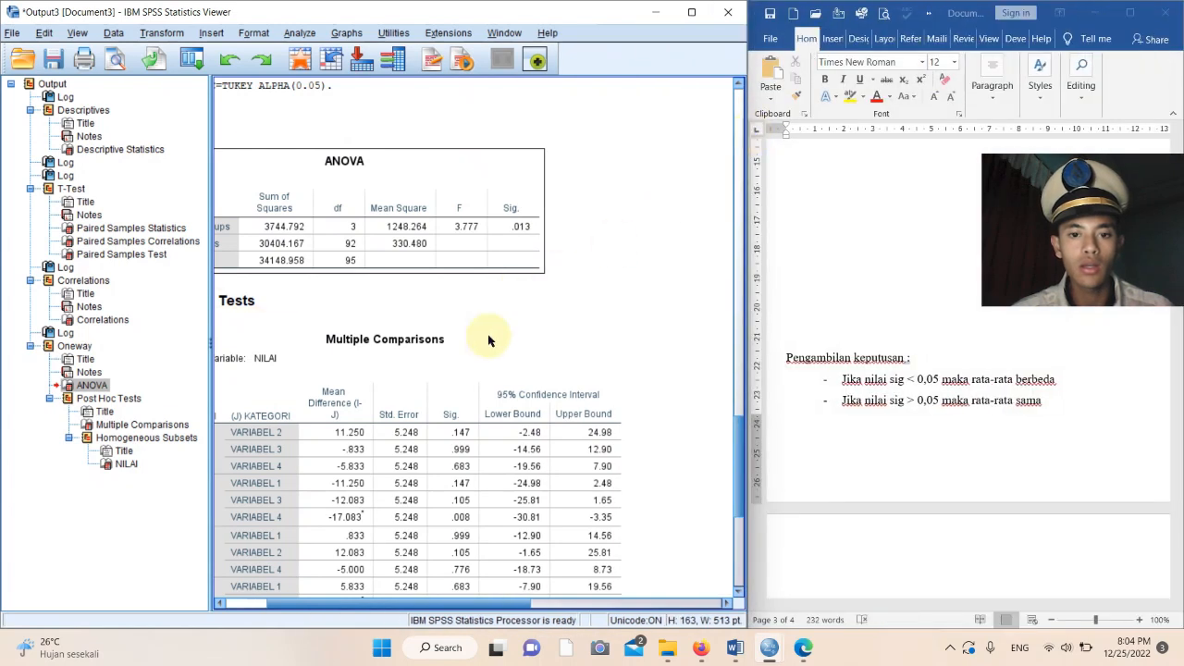
Examine the ANOVA table's sums of squares, degrees of freedom, mean squares and Sig. value against the decision rules in Word.
scroll(466, 345, down, 1)
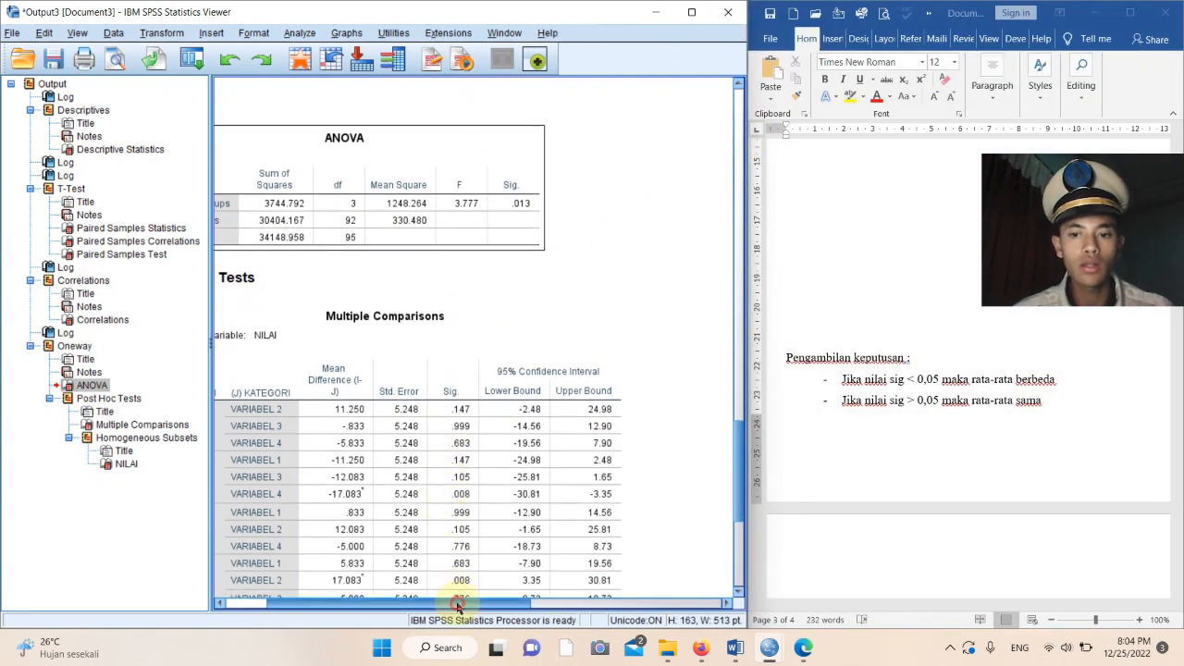
drag(453, 604, 421, 607)
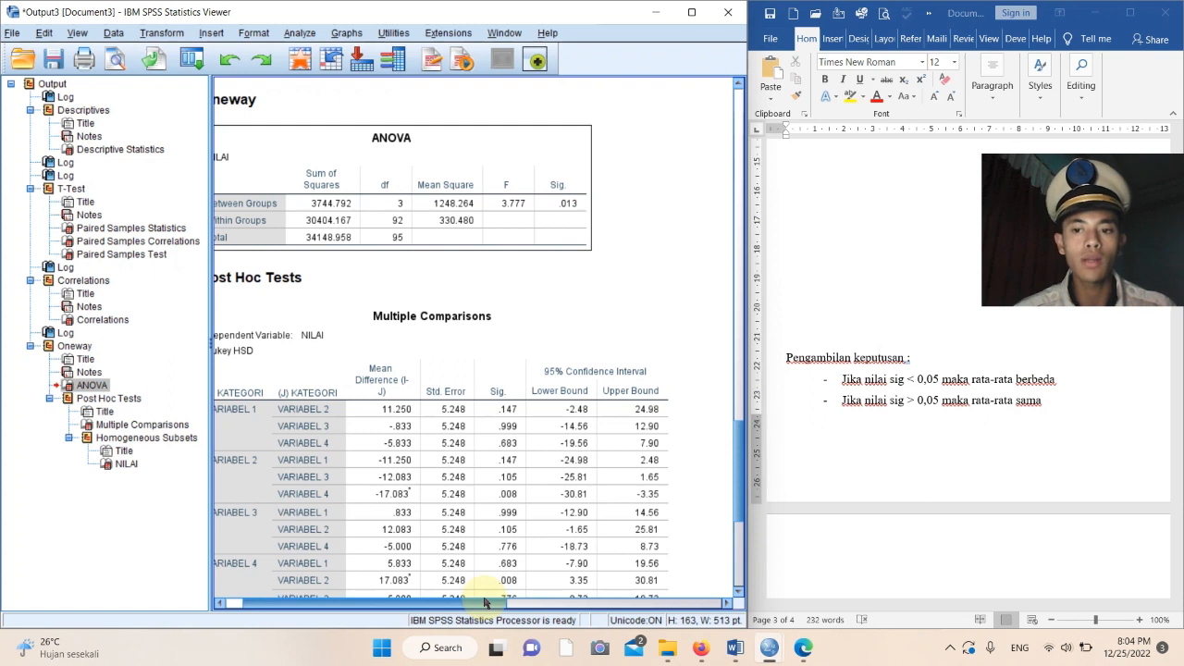
drag(485, 603, 449, 602)
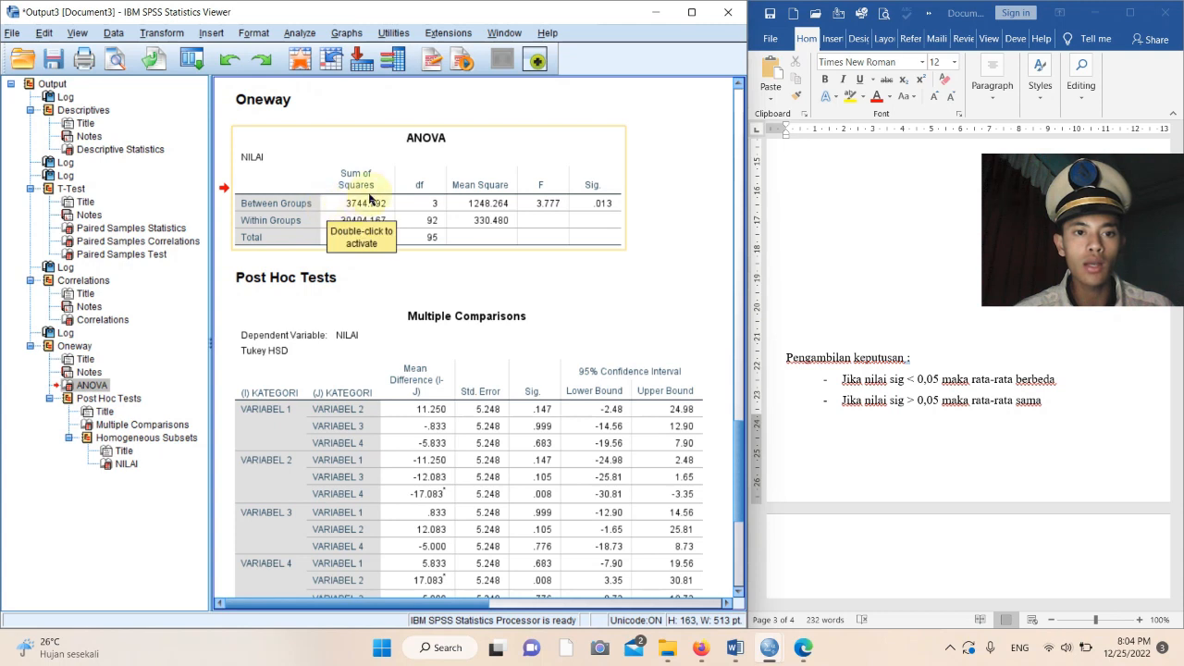
click(422, 203)
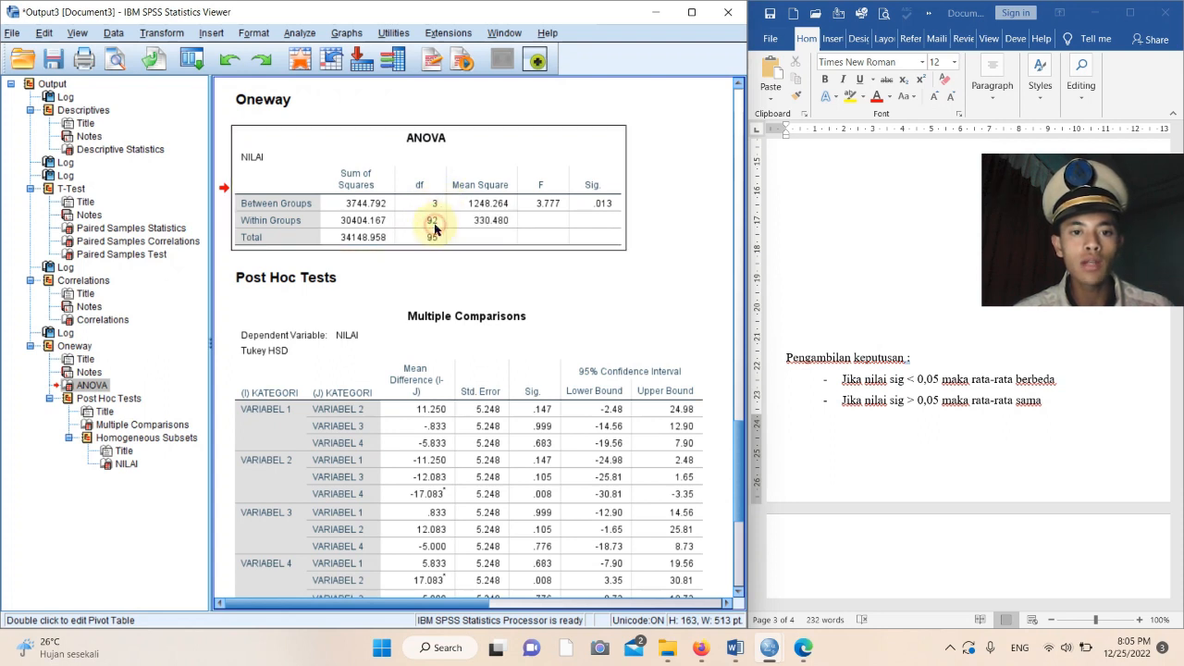
click(491, 203)
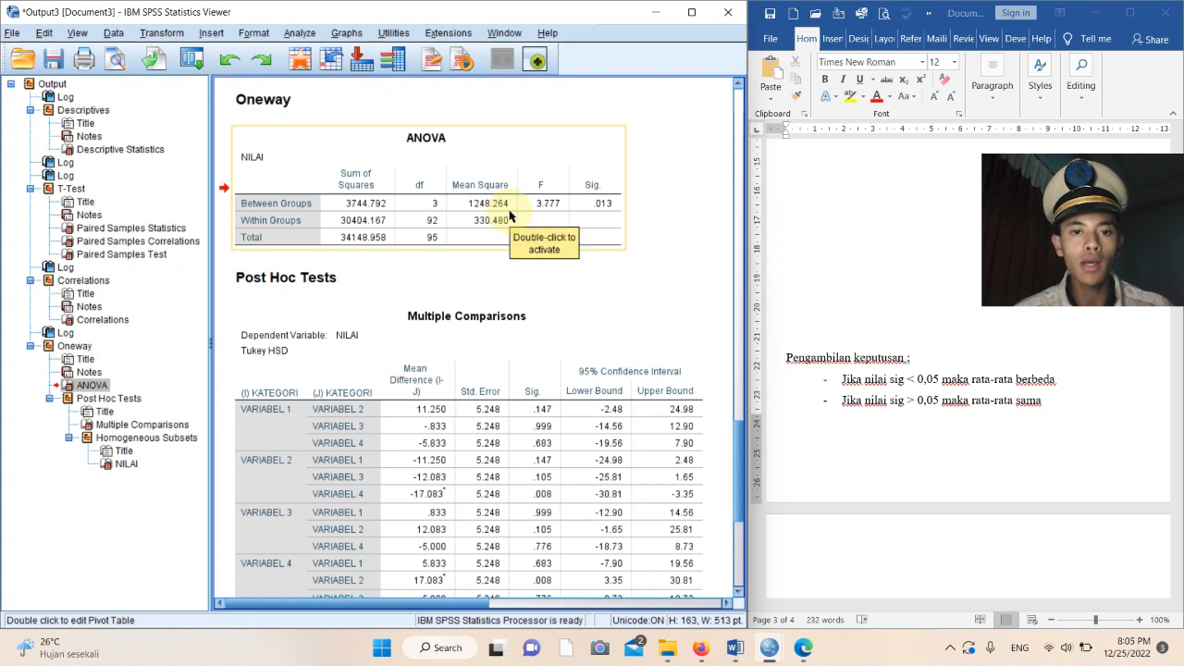
click(490, 228)
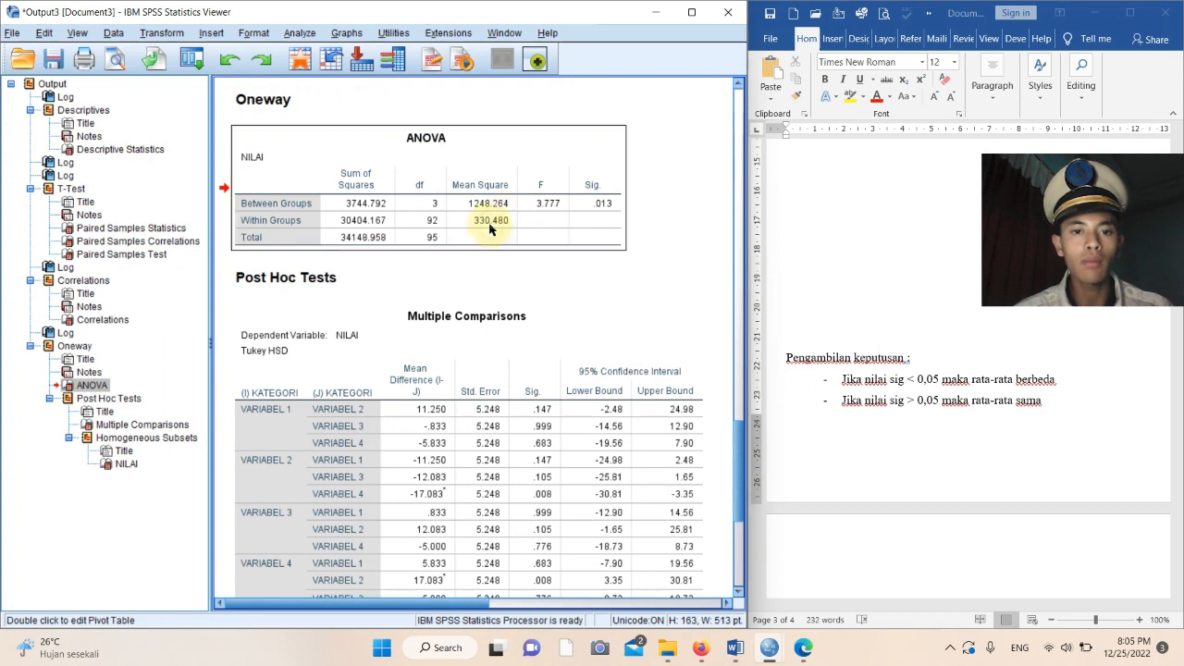
click(587, 205)
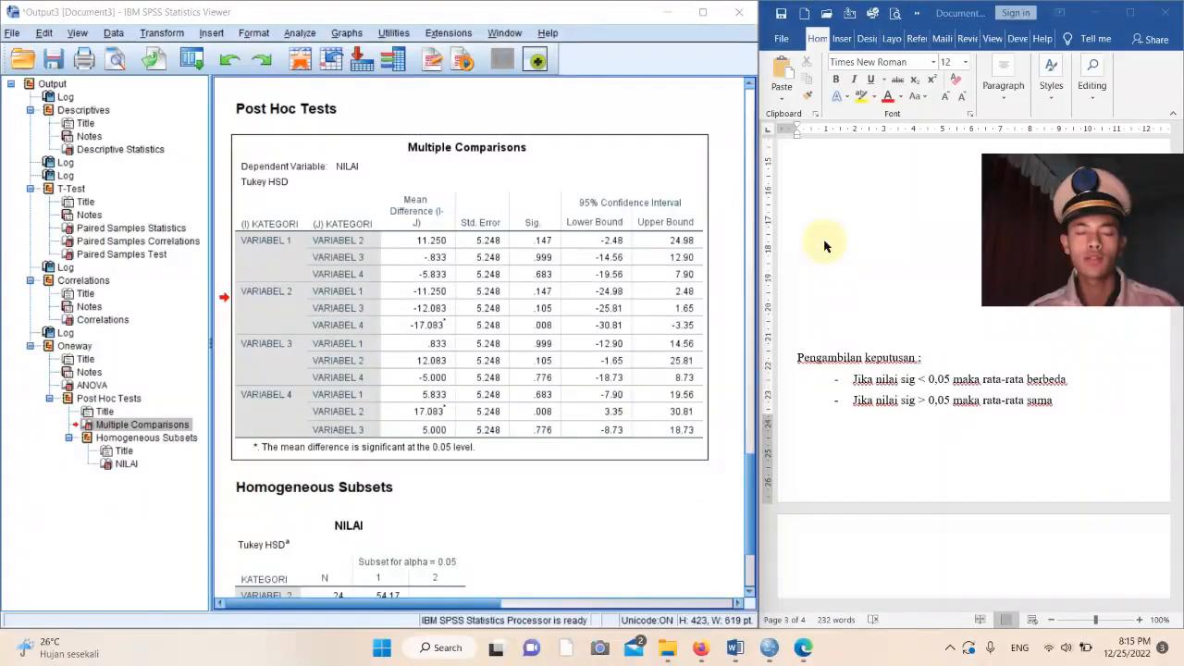
Examine the mean differences and Sig. values in the Tukey Multiple Comparisons table, followed by the Homogeneous Subsets table.
click(635, 112)
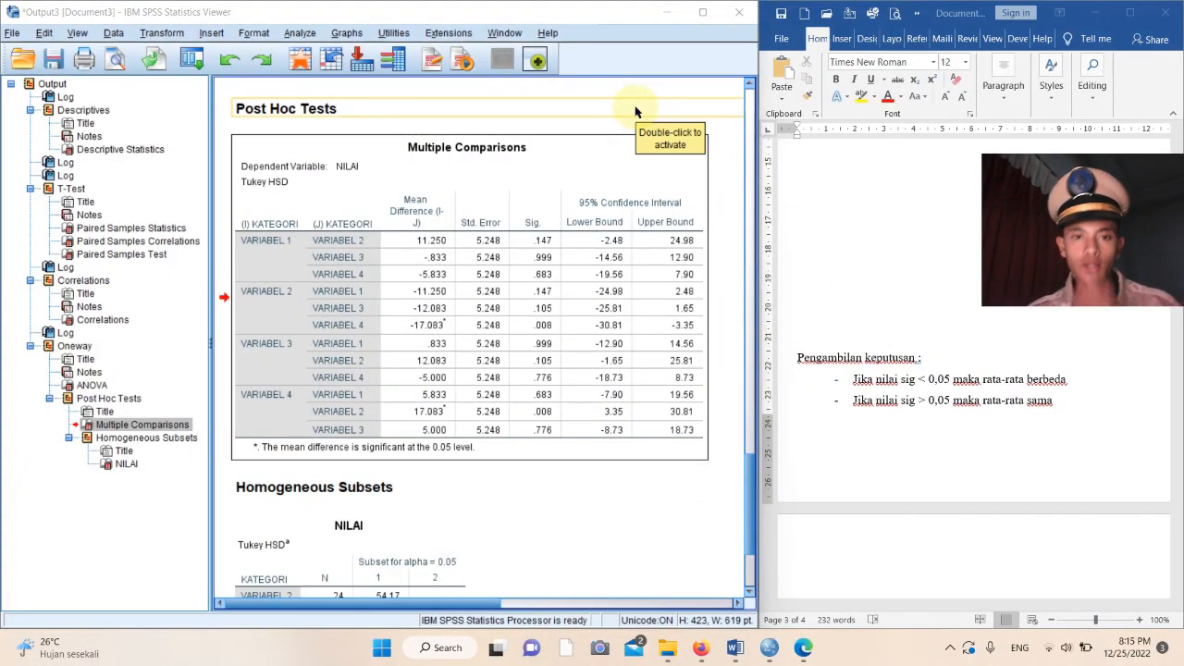
click(631, 144)
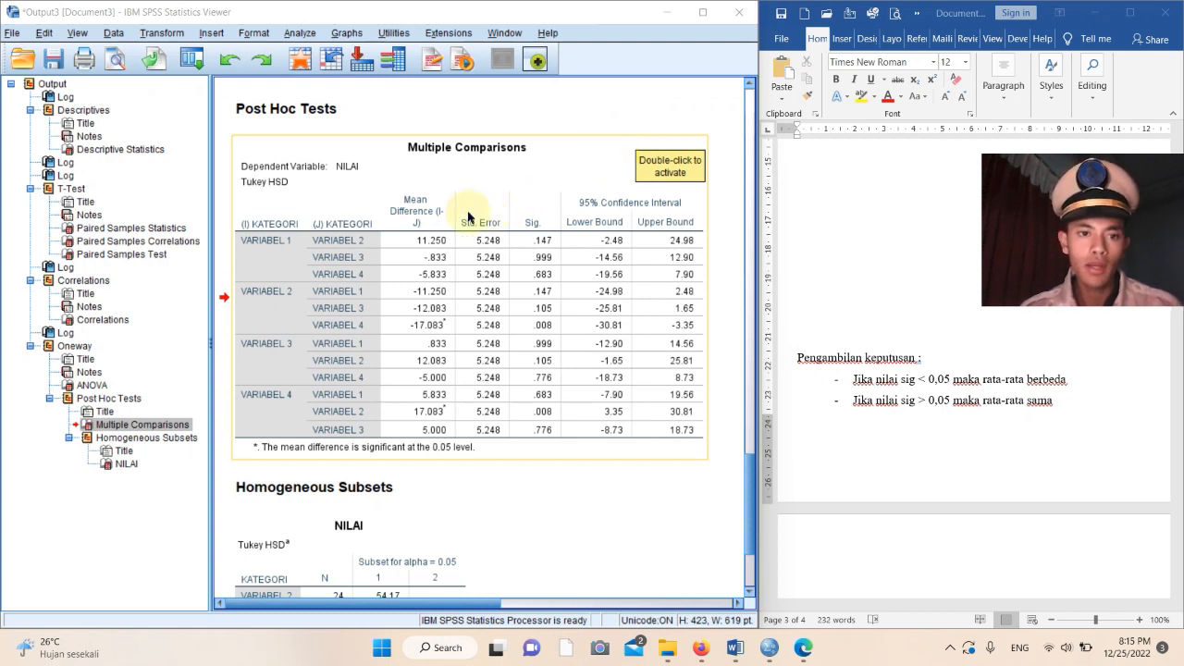
click(438, 169)
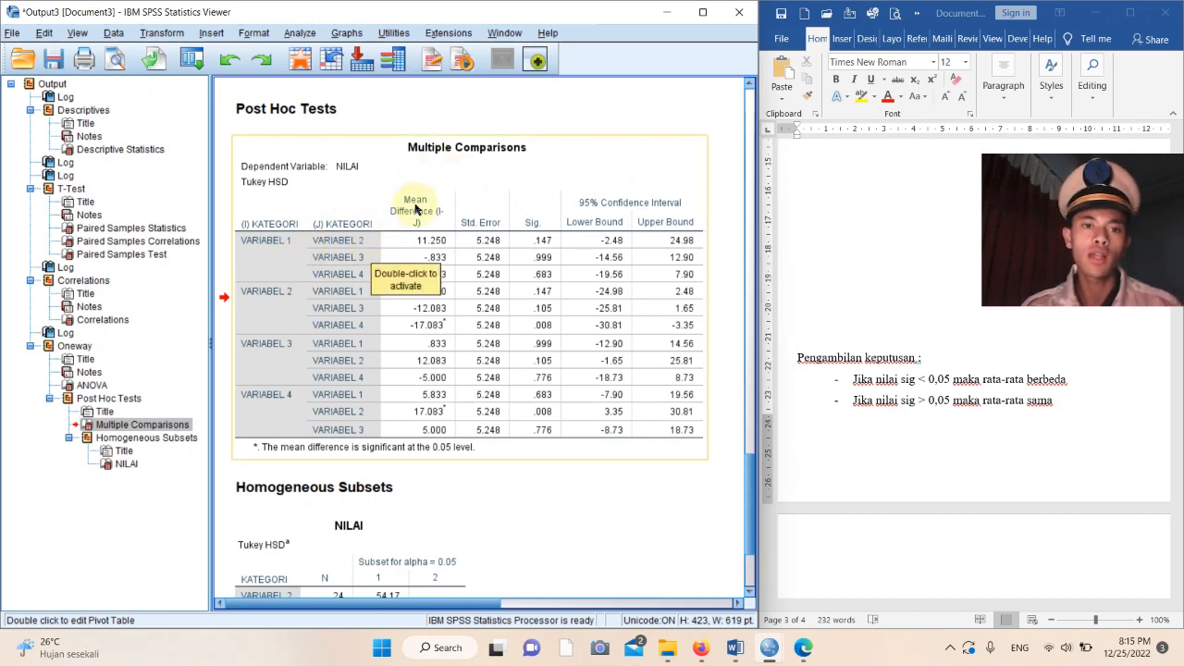
click(452, 248)
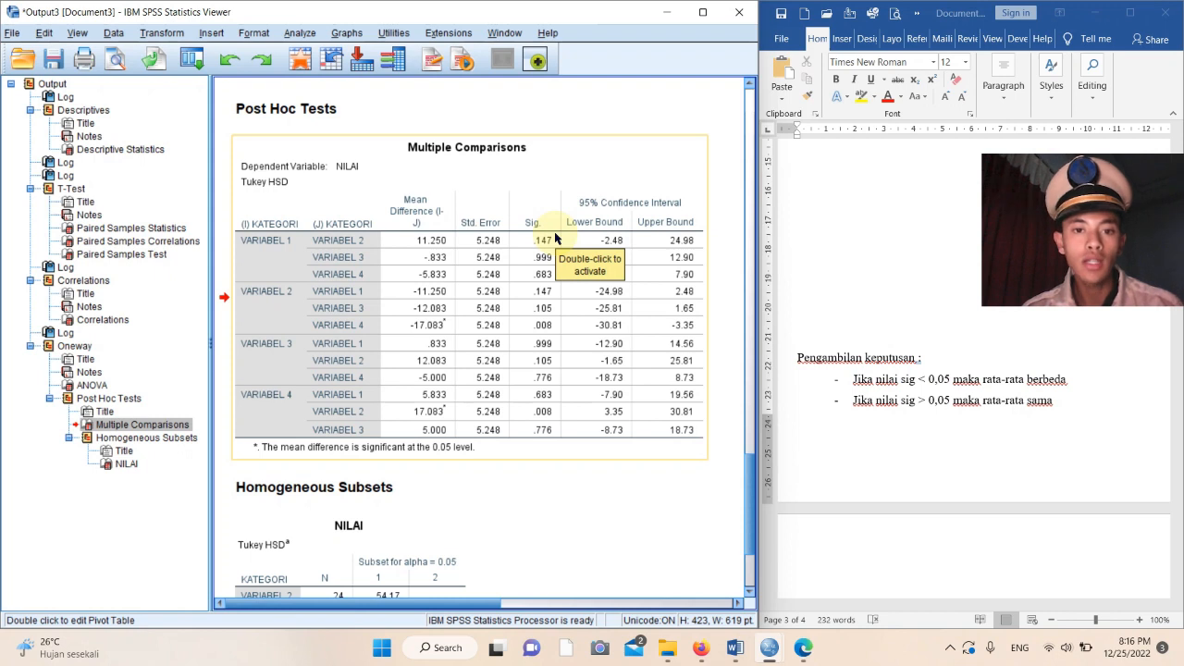
click(524, 244)
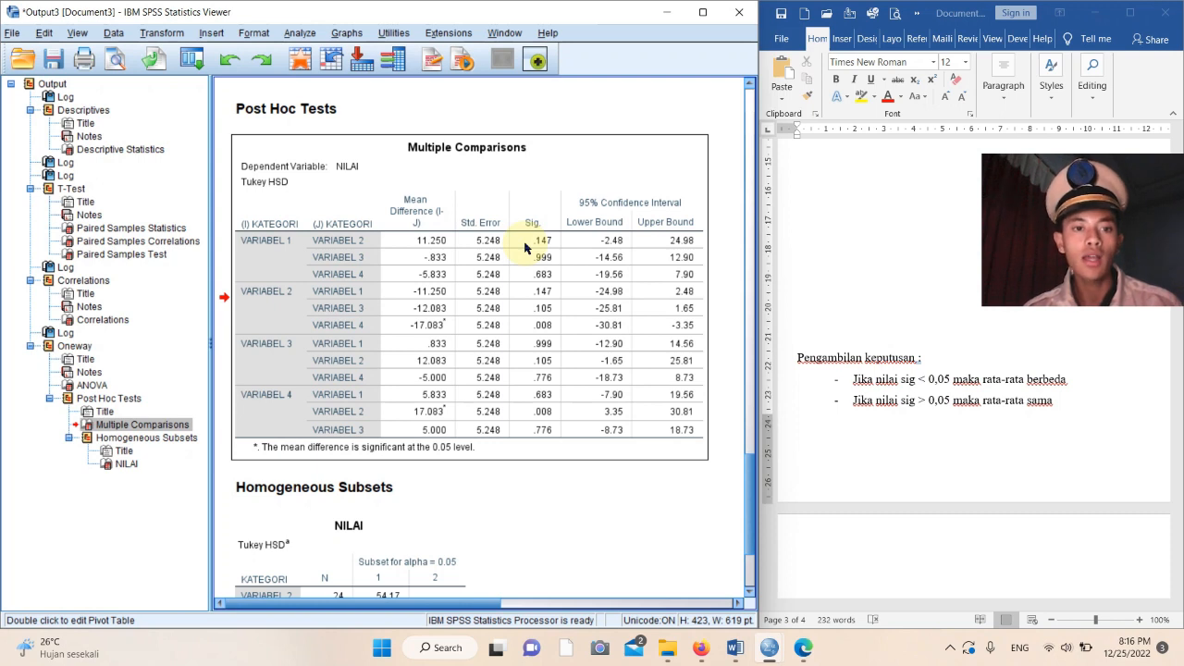
click(525, 246)
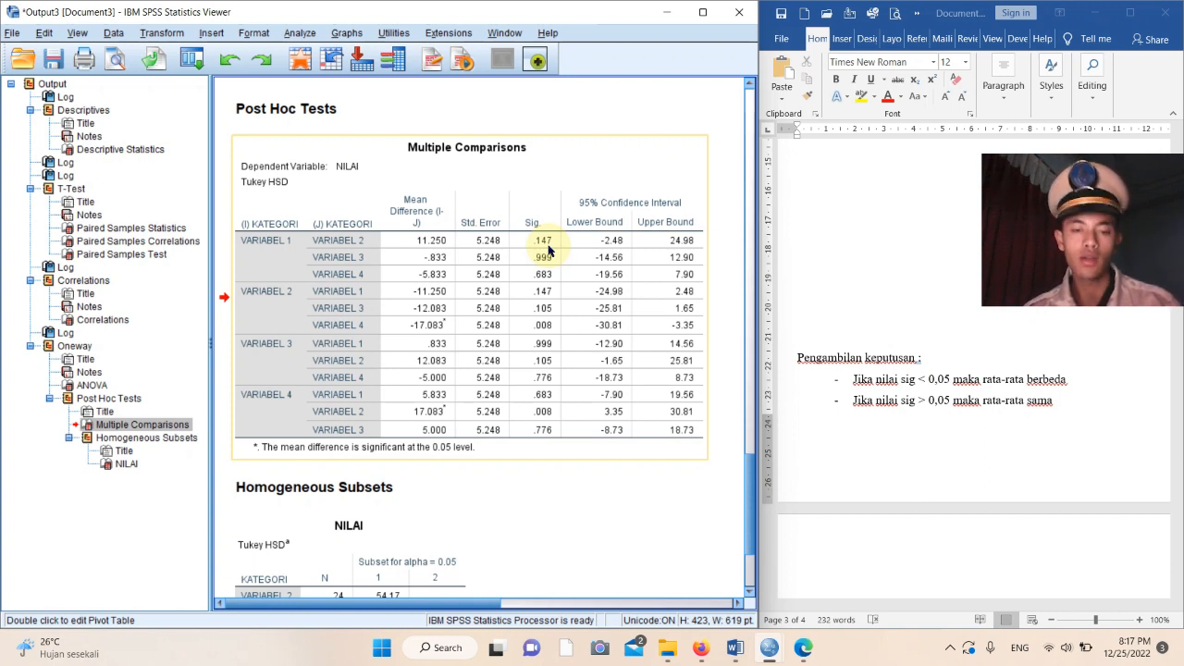
scroll(606, 377, down, 3)
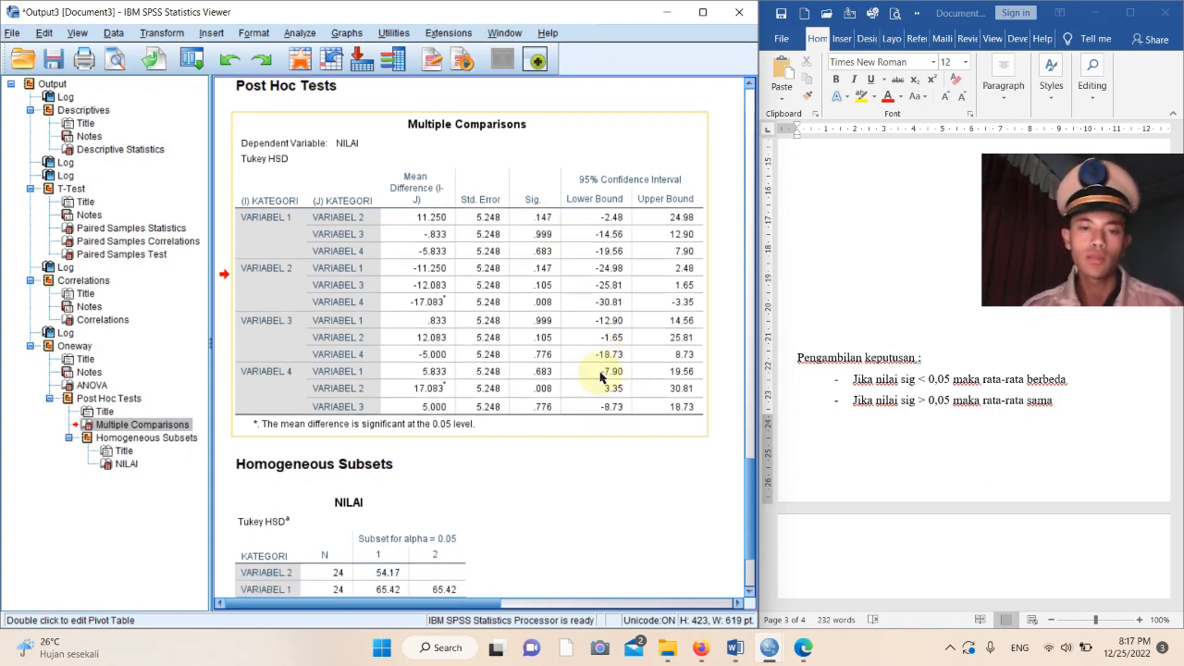
click(403, 371)
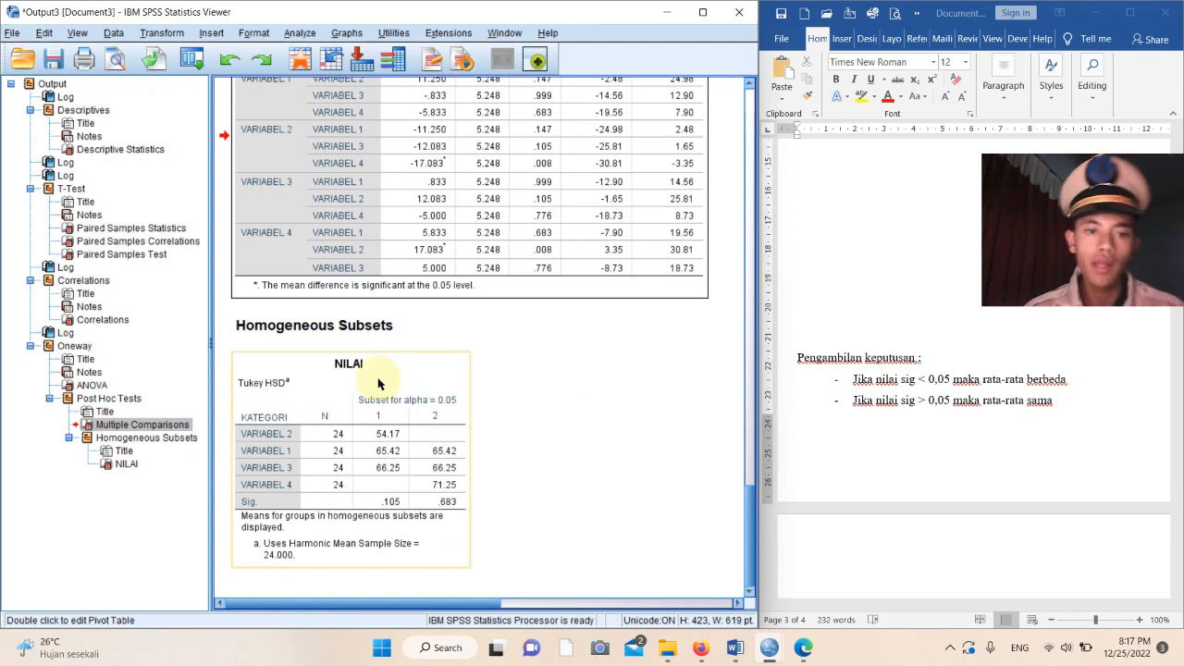